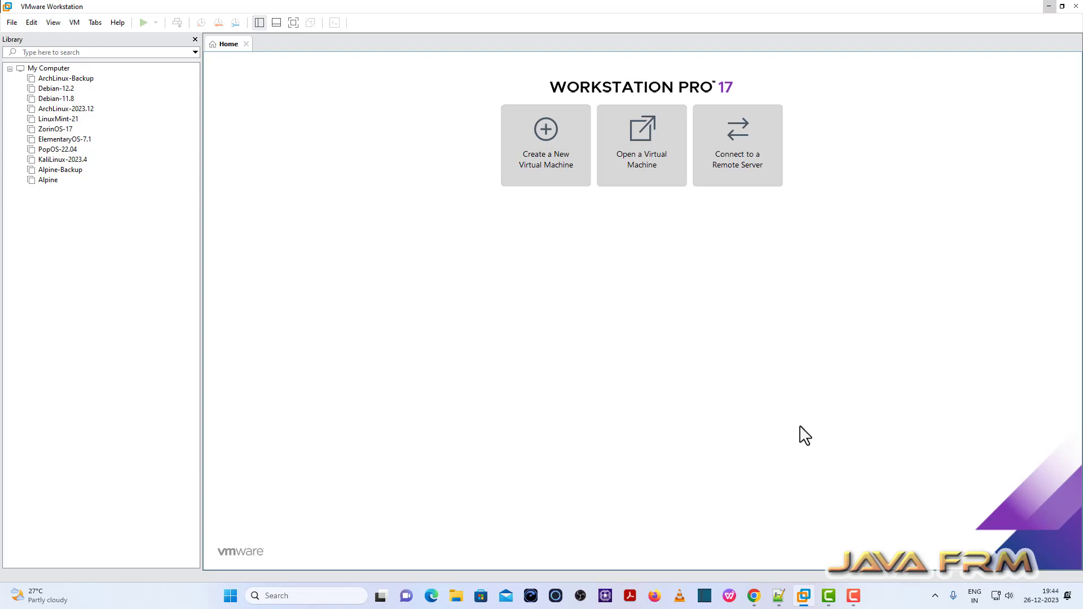
Check the VMware Workstation product version in its About information.
{"action": "left_click", "coordinate": [116, 22]}
{"action": "left_click", "coordinate": [158, 140]}
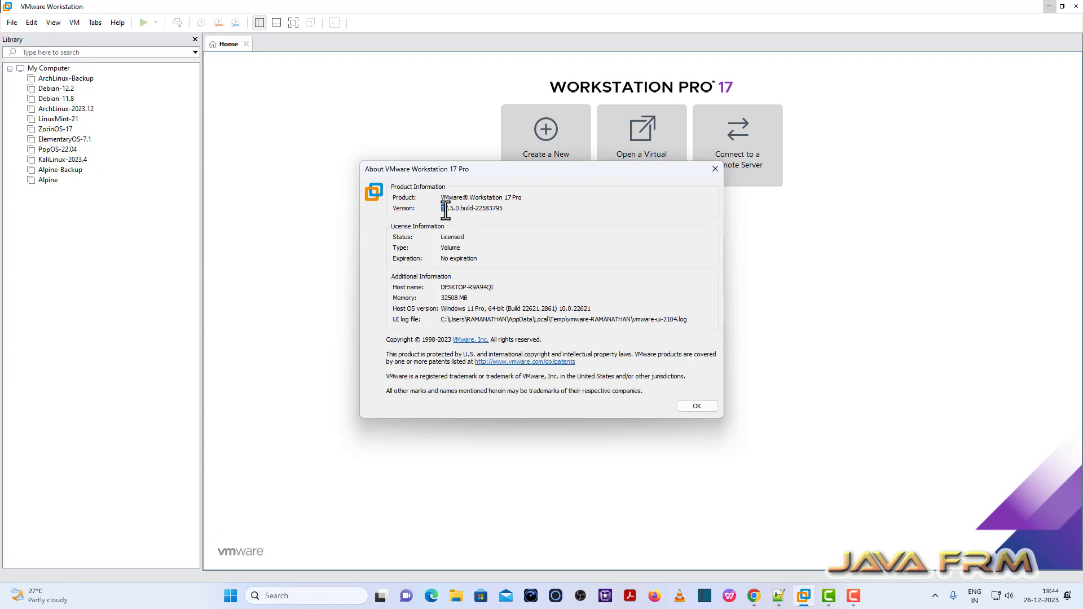
{"action": "left_click_drag", "start_coordinate": [441, 208], "coordinate": [469, 209]}
{"action": "left_click", "coordinate": [714, 410]}
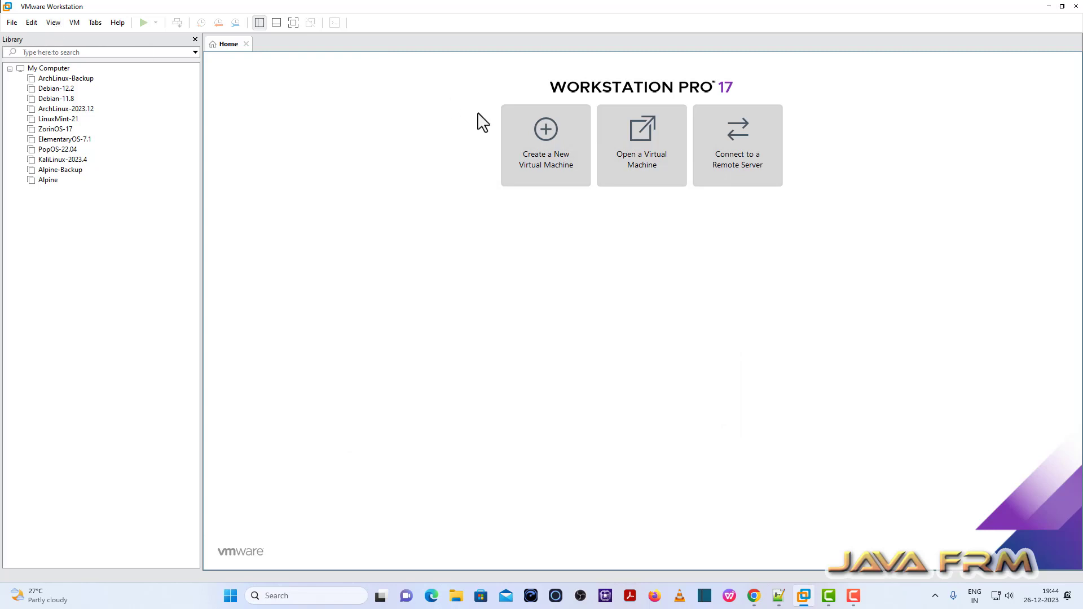
Start a new virtual machine with the Typical configuration, using arcolinuxl-v23.12.03-x86_64.iso from D:\Linux-ISO-2022 as the installer disc image.
{"action": "left_click", "coordinate": [548, 162]}
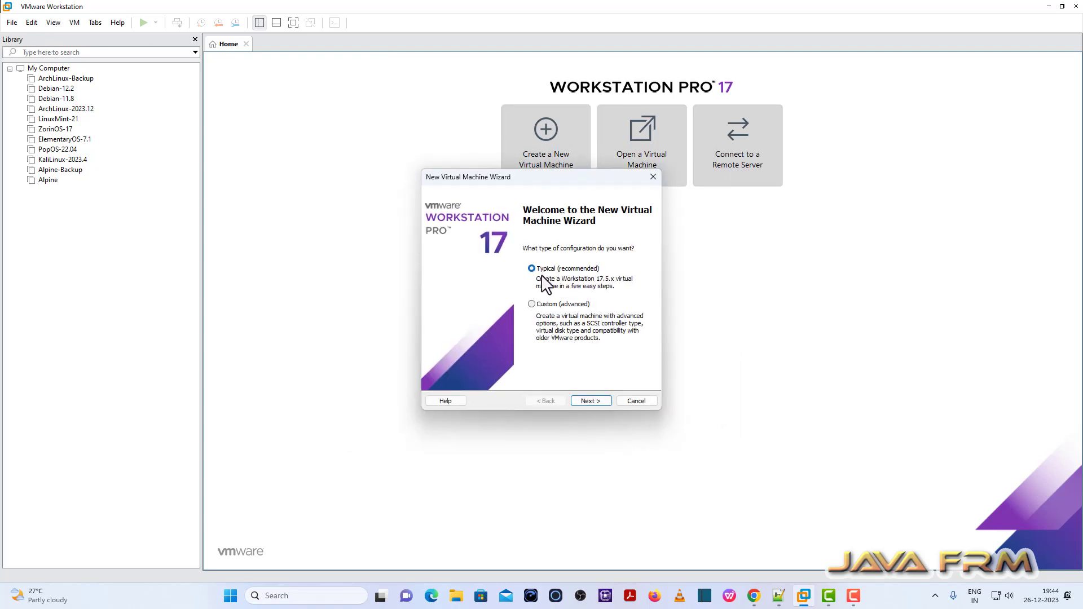
{"action": "left_click", "coordinate": [591, 398]}
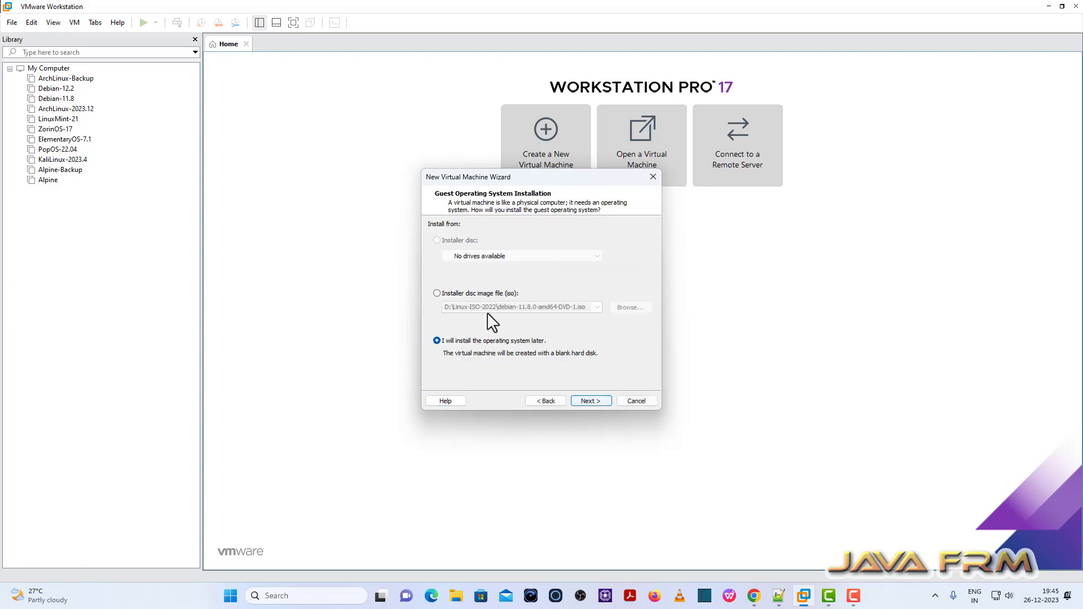
{"action": "left_click", "coordinate": [437, 294]}
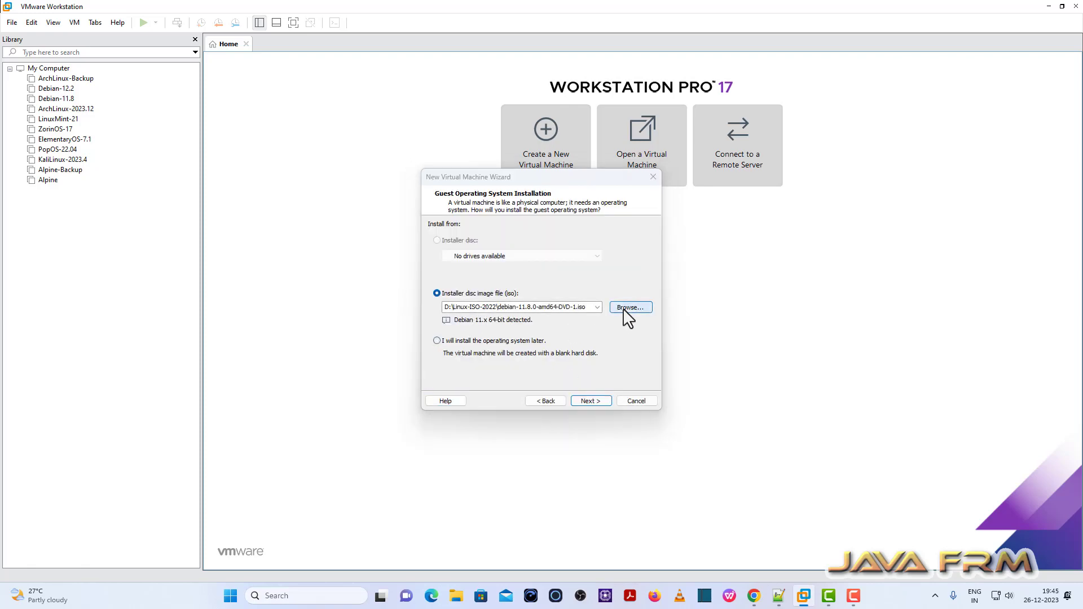
{"action": "left_click", "coordinate": [624, 309]}
{"action": "scroll", "coordinate": [607, 386], "scroll_direction": "down", "scroll_amount": 1}
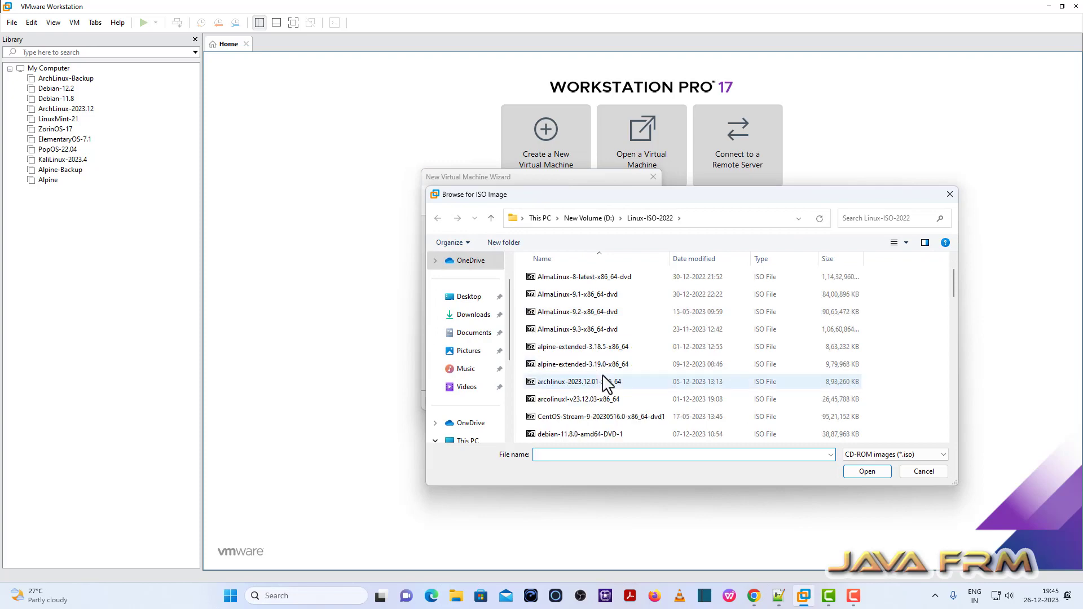
{"action": "left_click", "coordinate": [587, 402]}
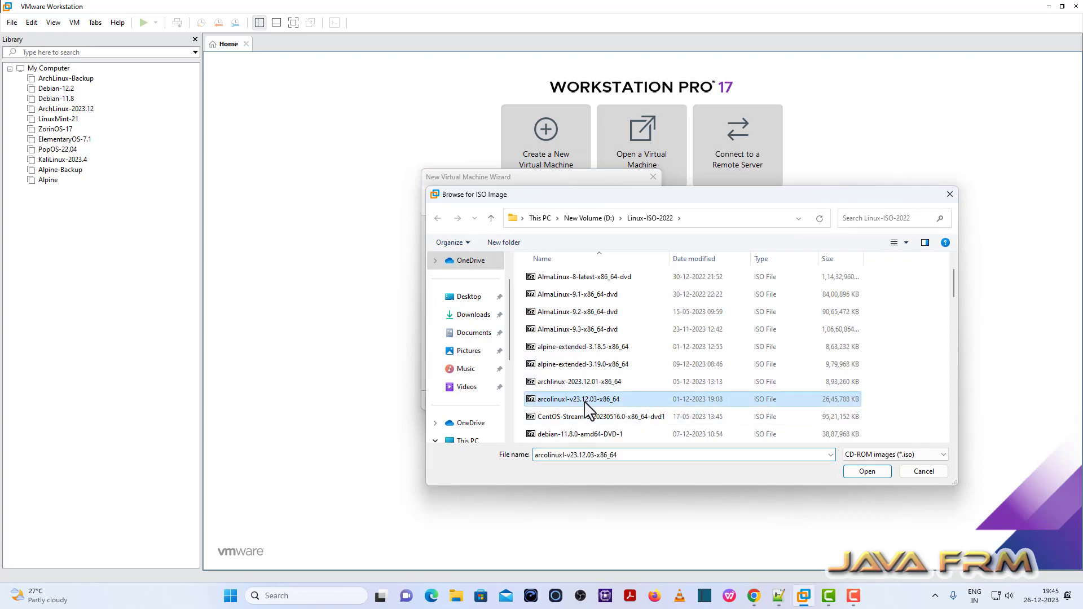
{"action": "left_click", "coordinate": [868, 472]}
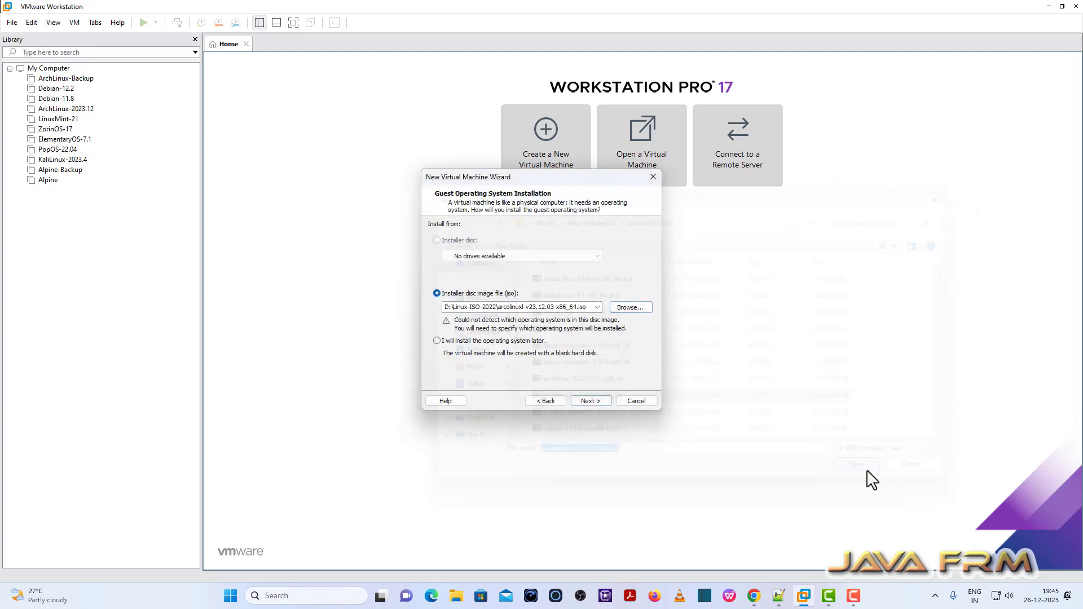
{"action": "left_click", "coordinate": [597, 404]}
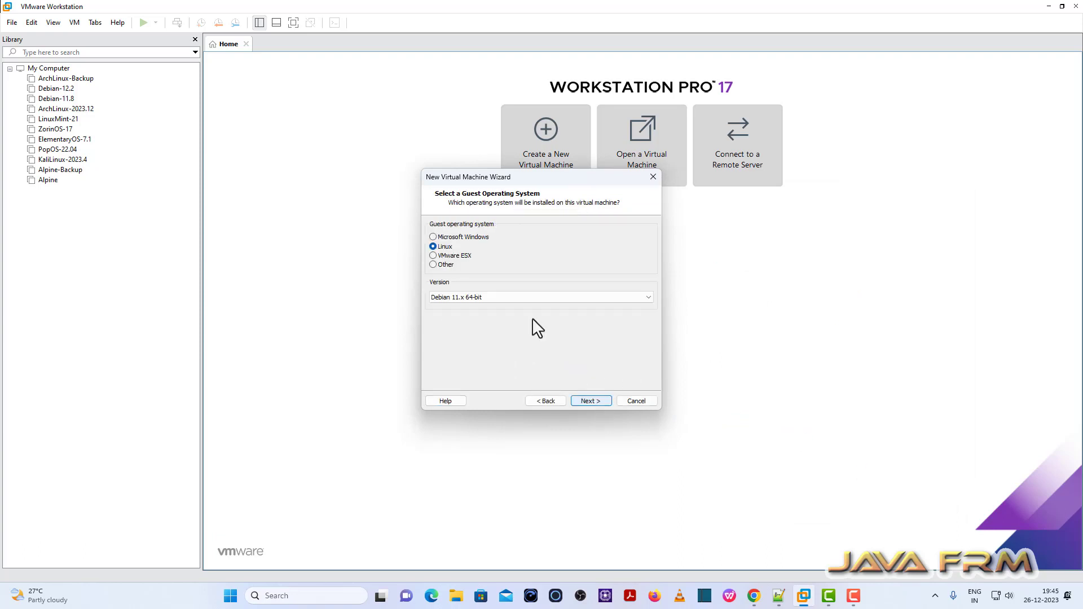
Set the Linux guest operating system version to Other Linux 6.x kernel 64-bit.
{"action": "left_click", "coordinate": [522, 297]}
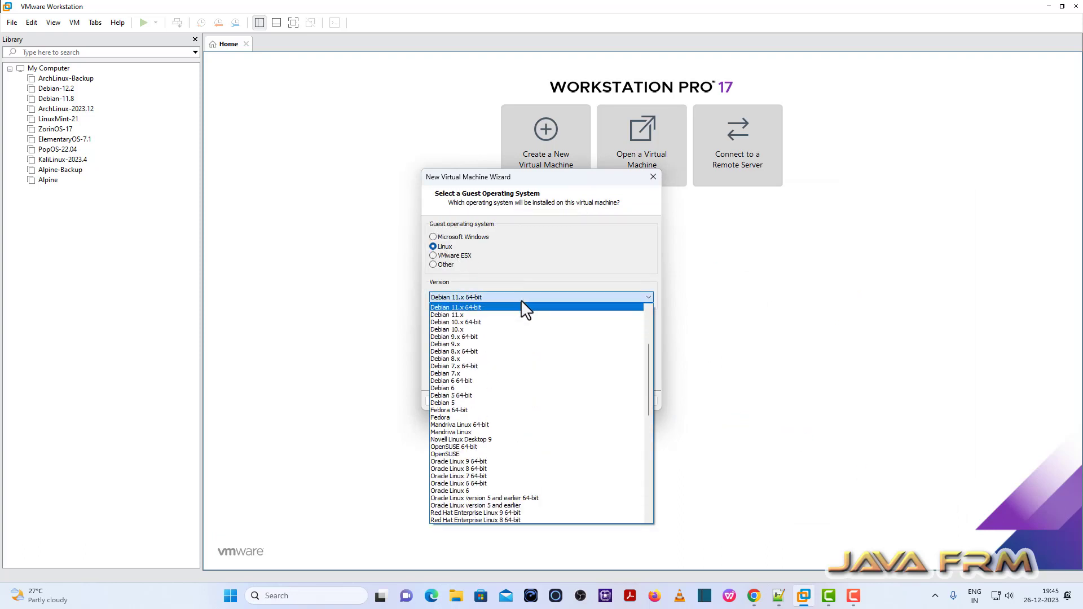
{"action": "scroll", "coordinate": [470, 417], "scroll_direction": "down", "scroll_amount": 15}
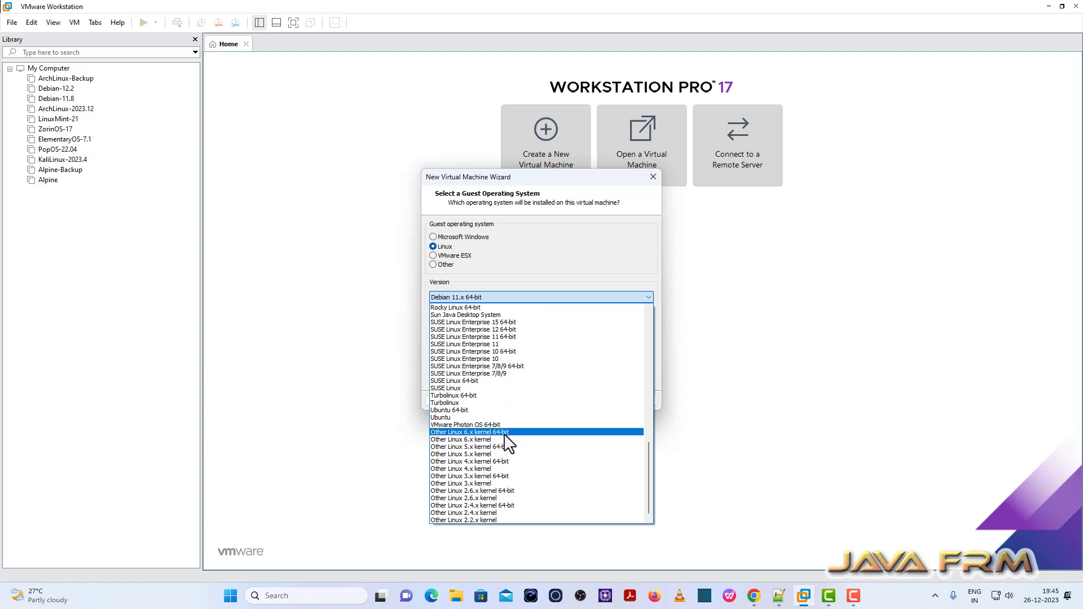
{"action": "left_click", "coordinate": [505, 433]}
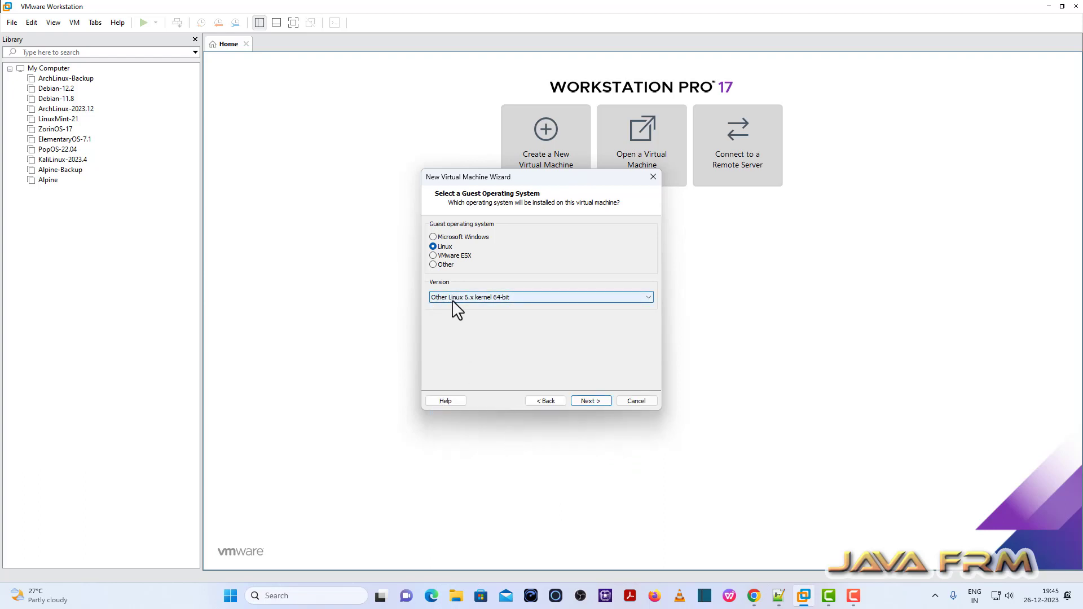
{"action": "left_click", "coordinate": [592, 399]}
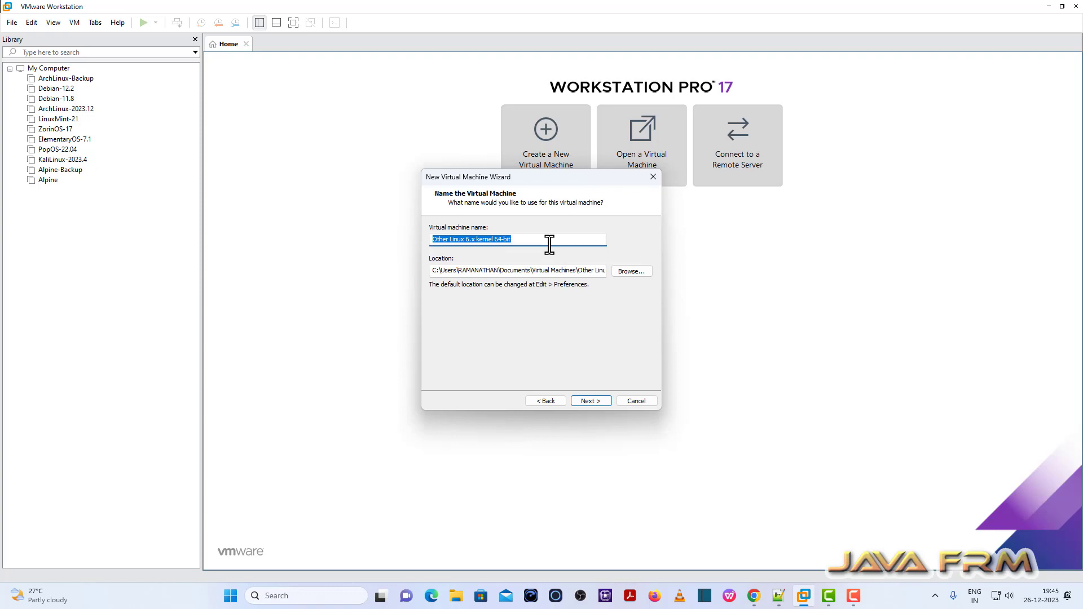
Name the virtual machine ArcoLinux-23.12 and choose the VMWare-Vms folder on drive E as its location.
{"action": "type", "text": "ArcoLinux-23.12"}
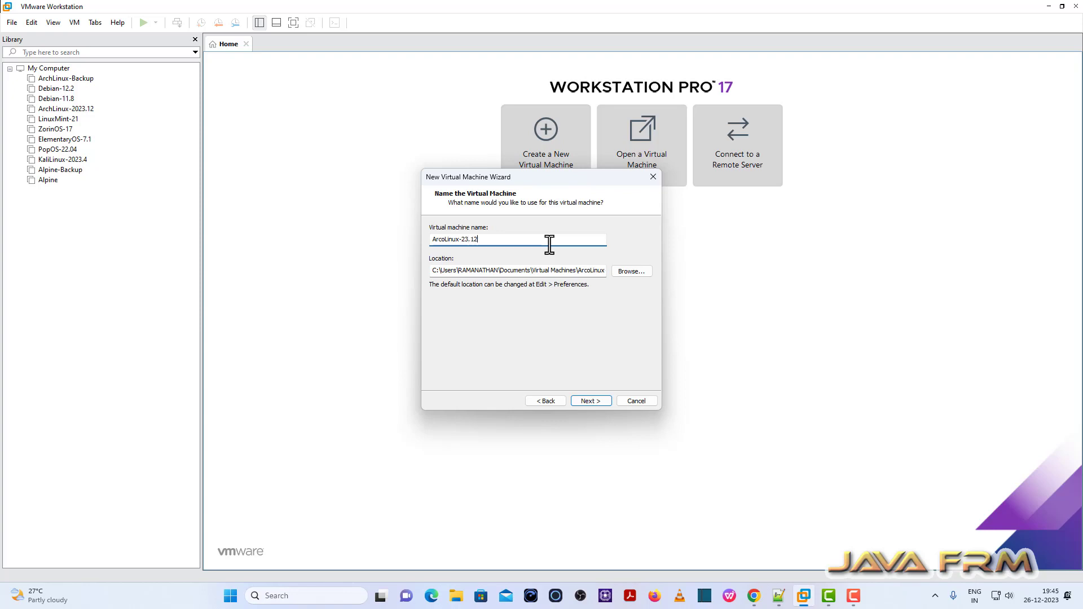
{"action": "left_click", "coordinate": [636, 272]}
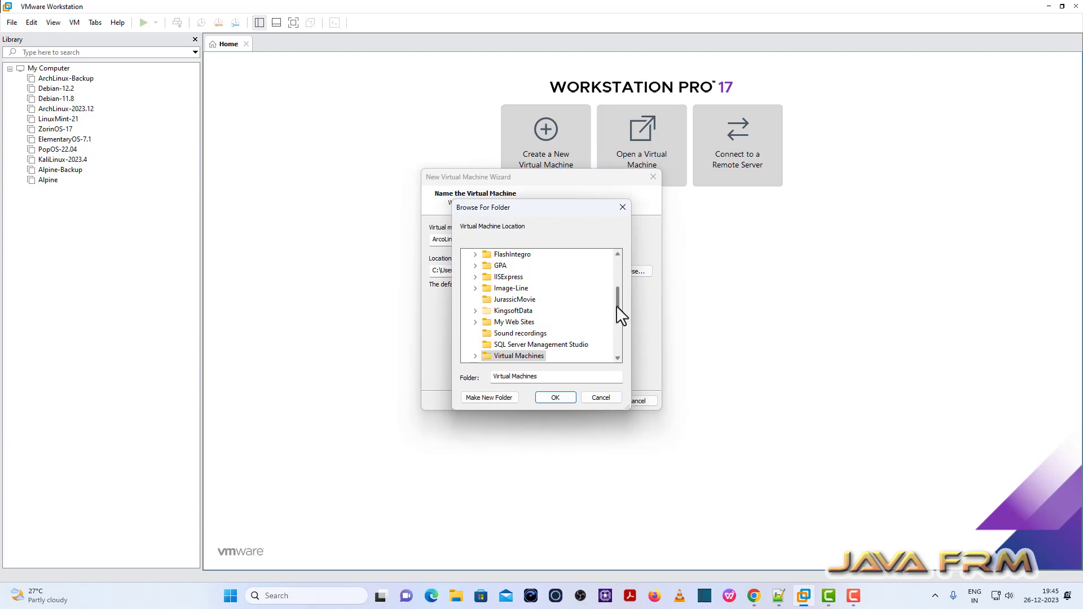
{"action": "left_click_drag", "start_coordinate": [616, 305], "coordinate": [616, 354]}
{"action": "left_click", "coordinate": [466, 334]}
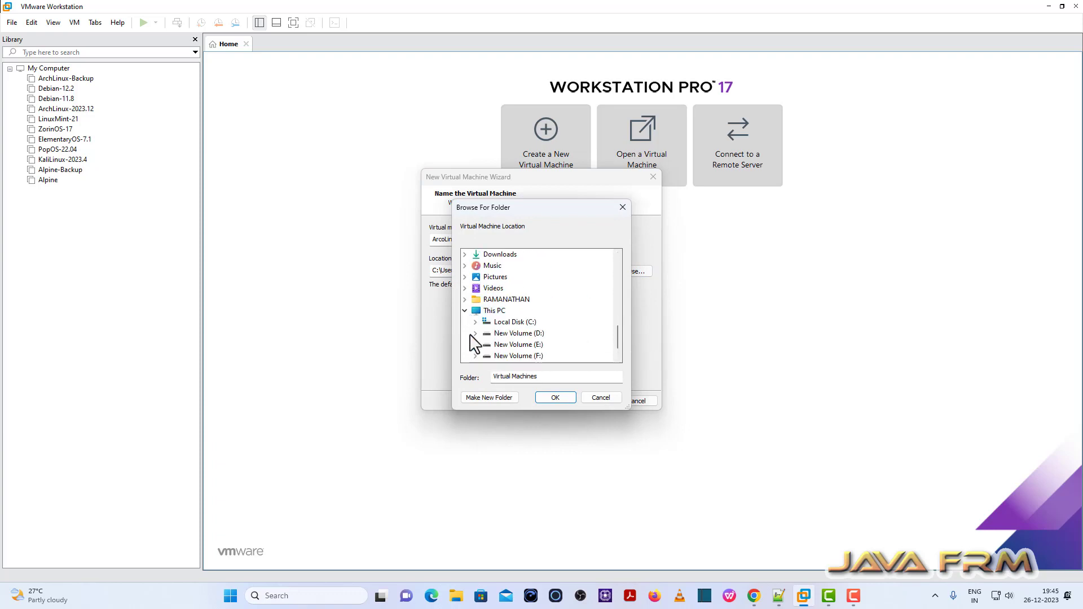
{"action": "left_click", "coordinate": [476, 322]}
{"action": "scroll", "coordinate": [486, 331], "scroll_direction": "down", "scroll_amount": 2}
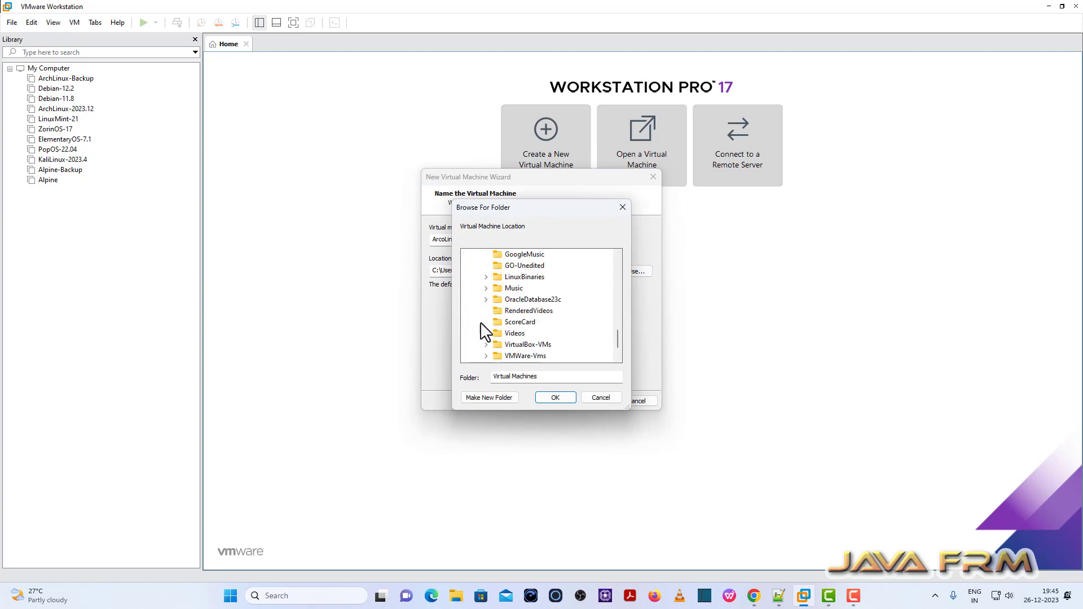
{"action": "left_click", "coordinate": [524, 322]}
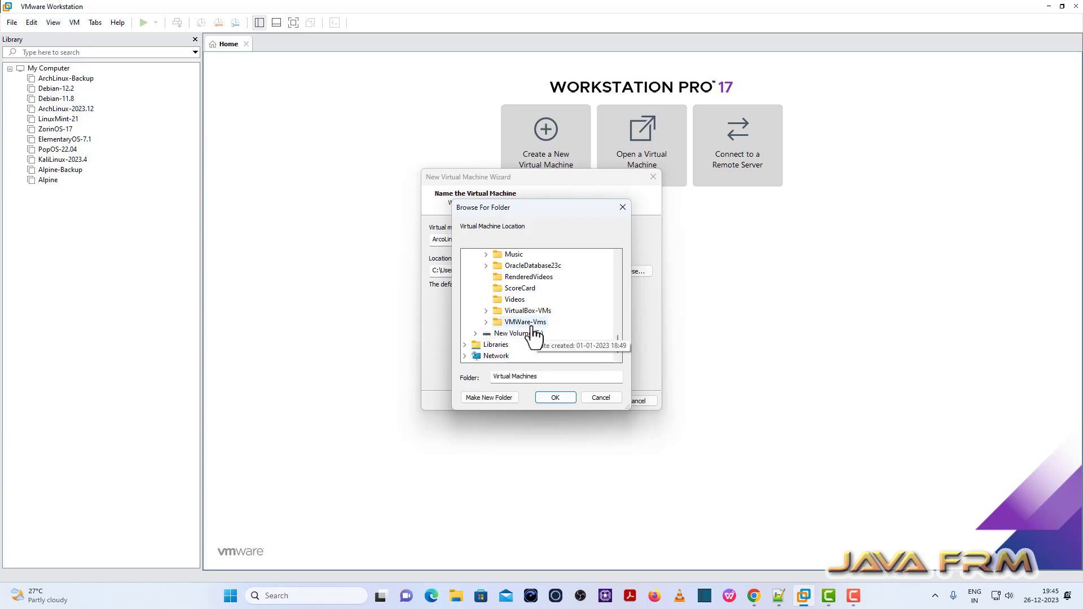
{"action": "left_click", "coordinate": [562, 400]}
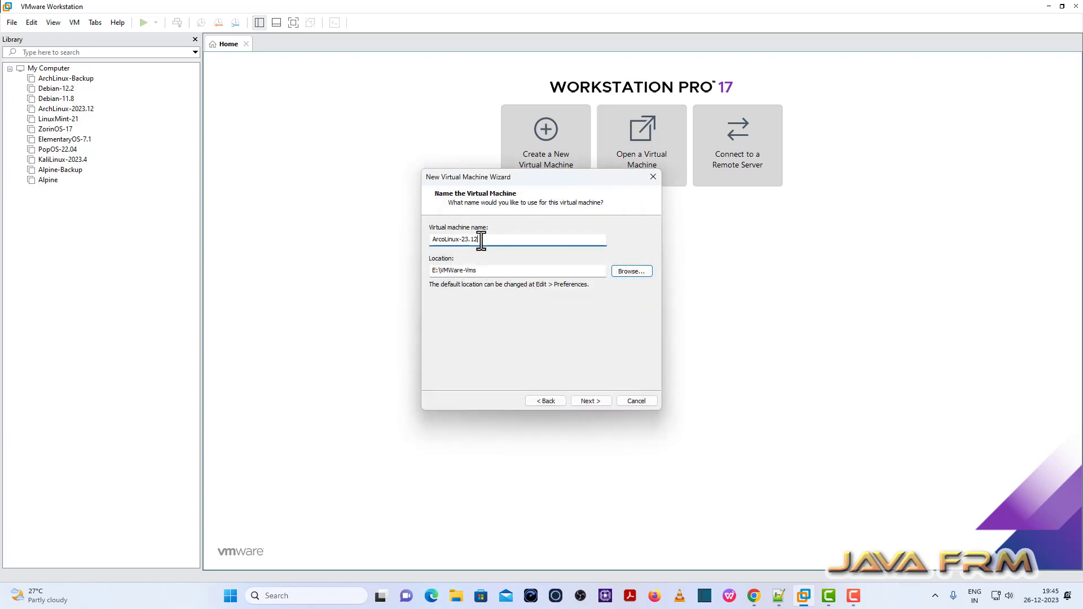
Extend the location path with a subfolder named after the virtual machine, making it E:\VMWare-Vms\ArcoLinux-23.12, and accept it.
{"action": "left_click_drag", "start_coordinate": [479, 241], "coordinate": [384, 227]}
{"action": "key", "text": "ctrl+c"}
{"action": "left_click", "coordinate": [488, 274]}
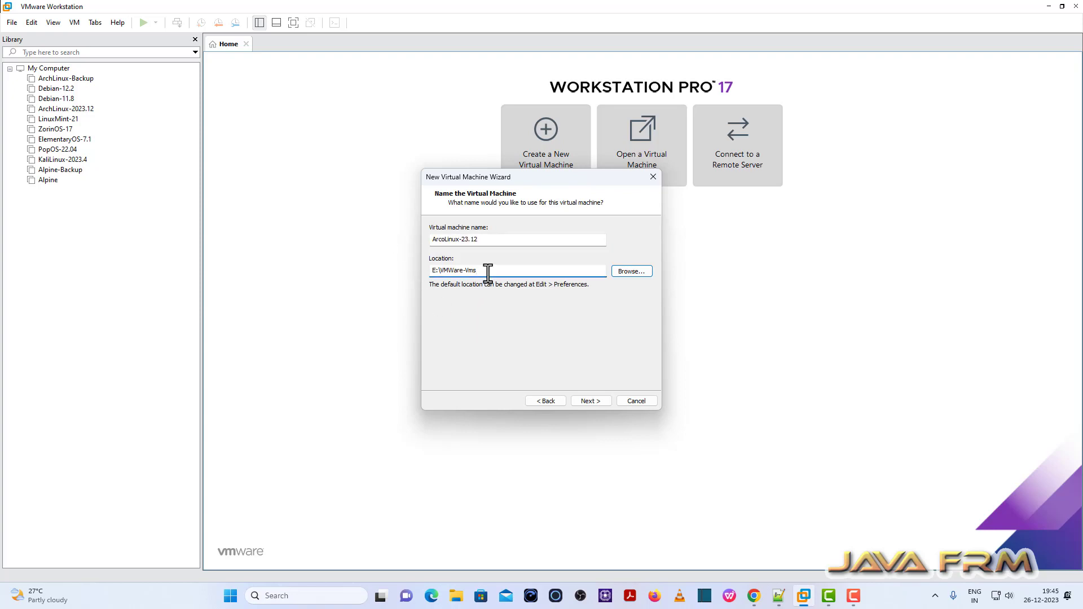
{"action": "type", "text": "\\"}
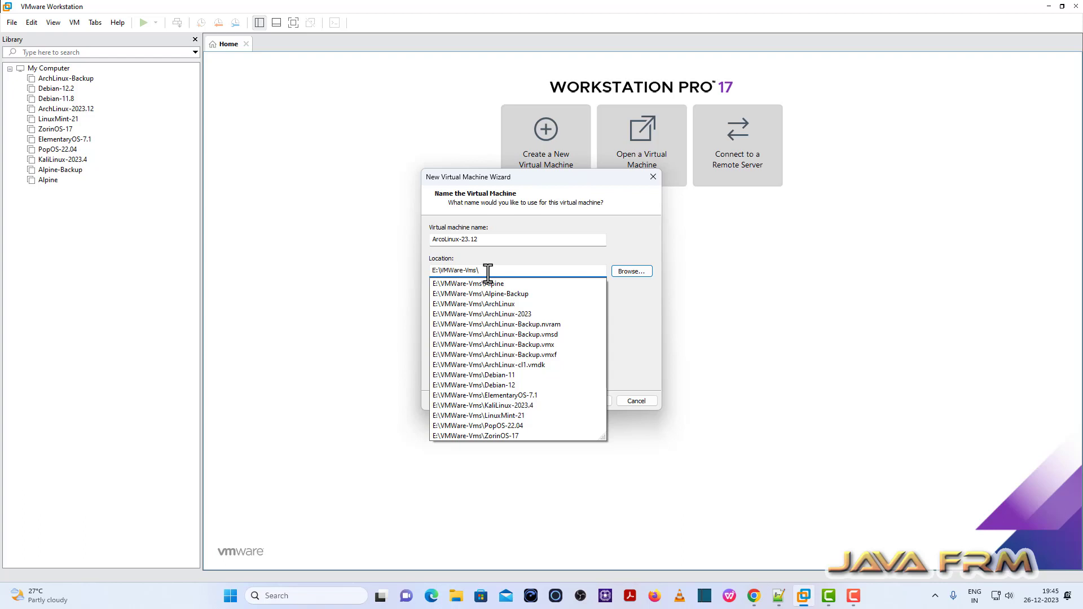
{"action": "key", "text": "ctrl+v"}
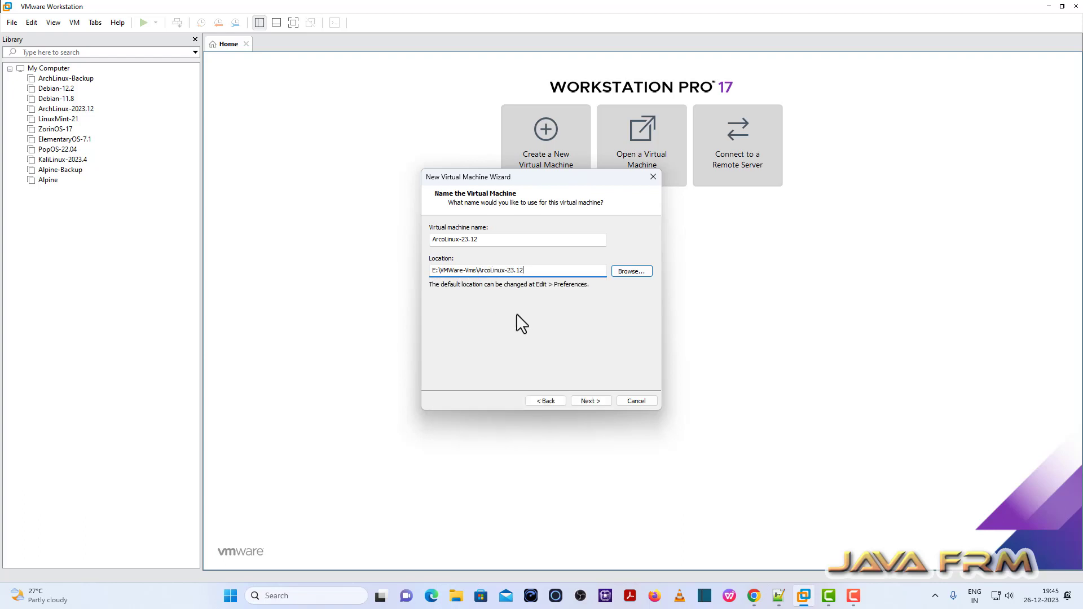
{"action": "left_click", "coordinate": [593, 400]}
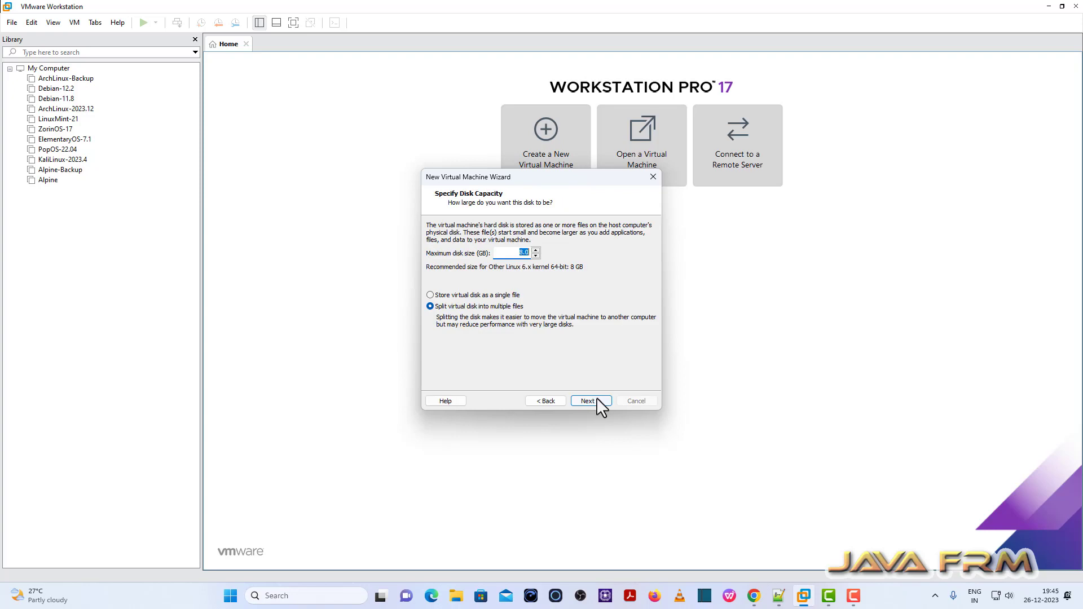
Set the maximum disk size to 40 GB and store the virtual disk as a single file.
{"action": "left_click", "coordinate": [522, 252]}
{"action": "left_click", "coordinate": [430, 295]}
{"action": "left_click", "coordinate": [597, 401]}
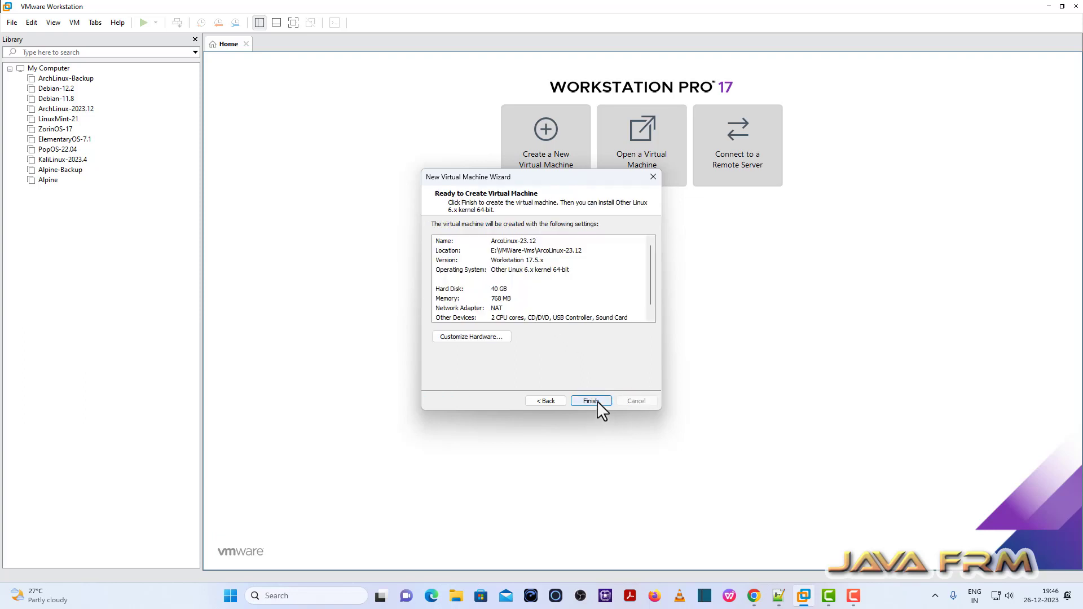
Customize the virtual machine's hardware with 8192 MB of memory and 2 cores per processor.
{"action": "left_click", "coordinate": [482, 337]}
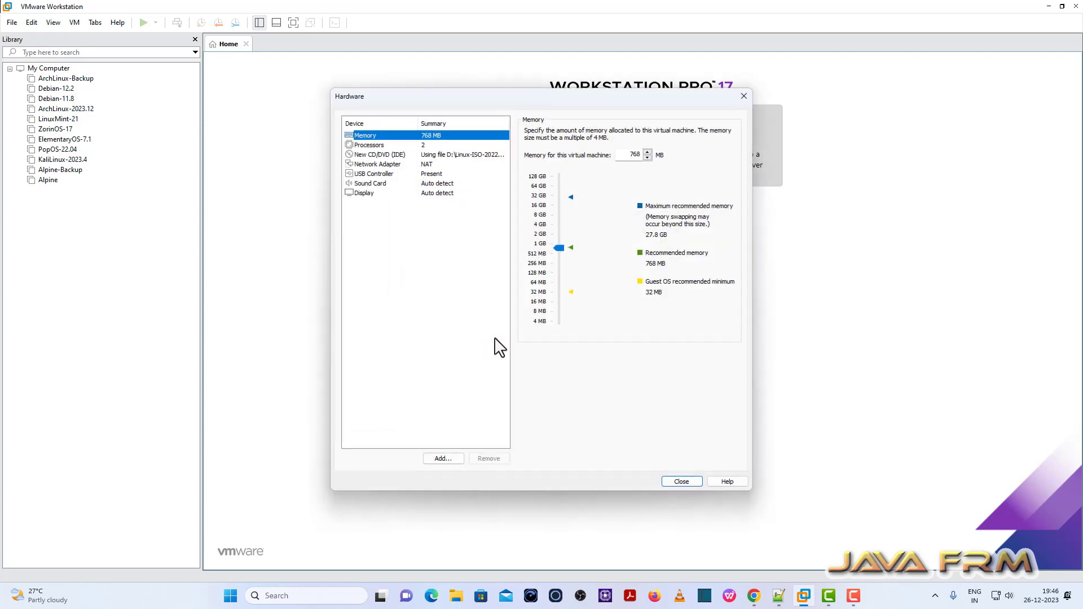
{"action": "double_click", "coordinate": [634, 155]}
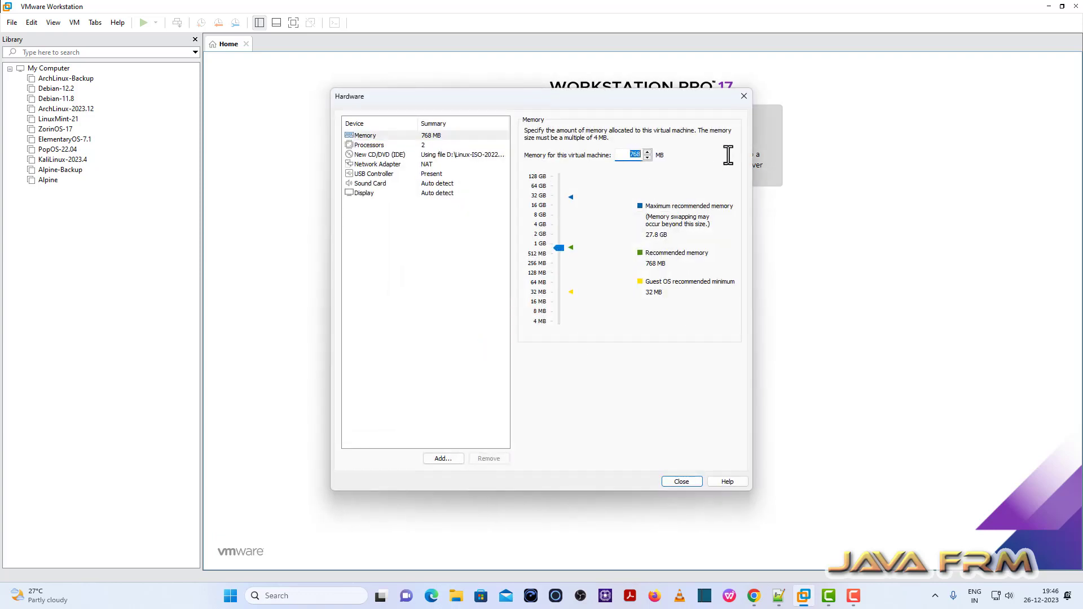
{"action": "type", "text": "8192"}
{"action": "left_click", "coordinate": [360, 146]}
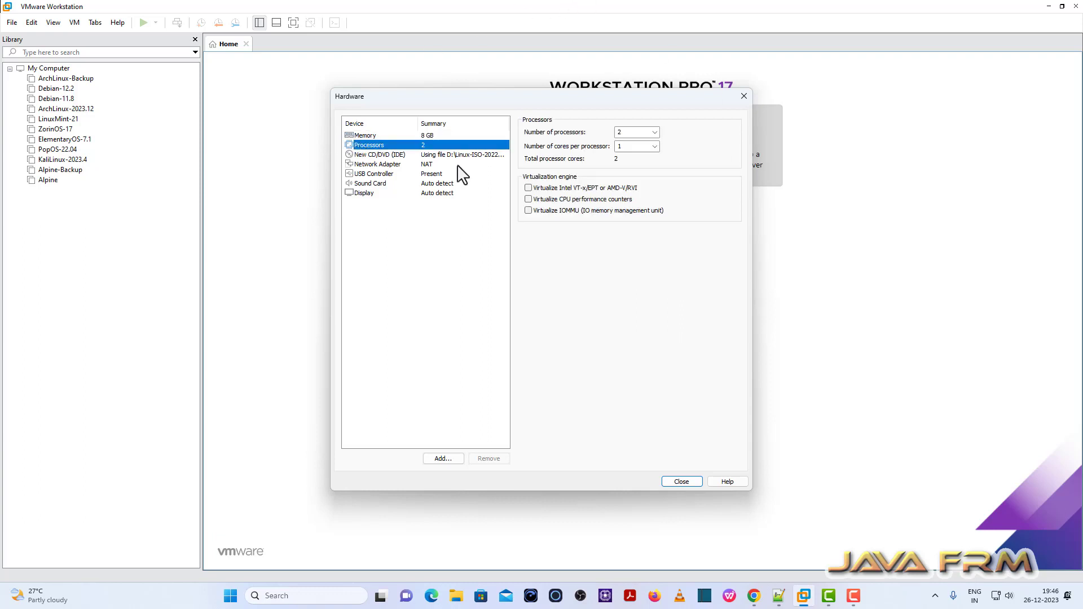
{"action": "left_click", "coordinate": [653, 147]}
{"action": "left_click", "coordinate": [632, 165]}
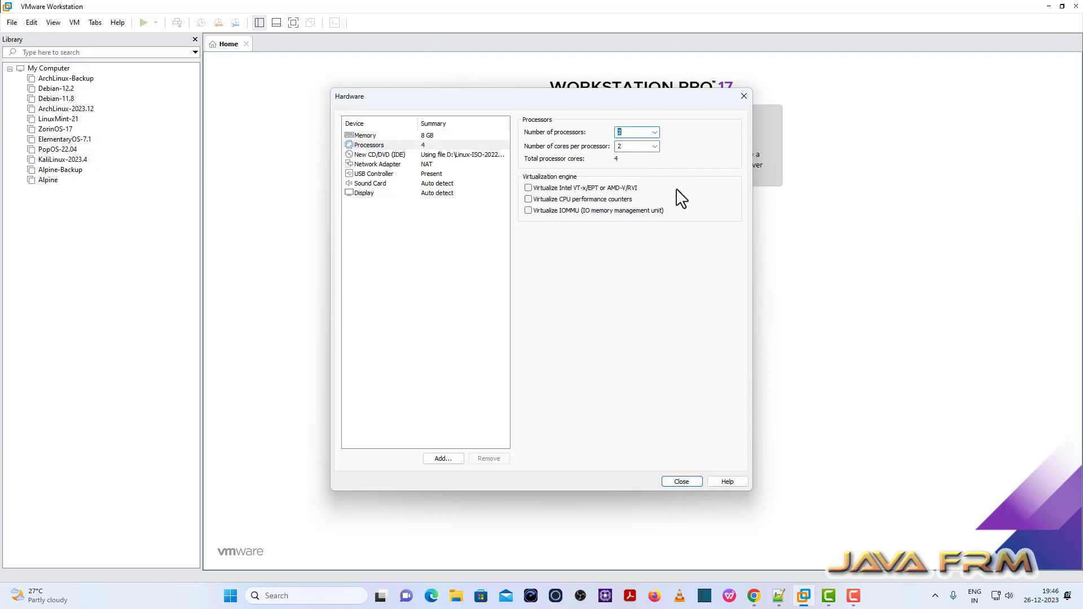
Review the CD/DVD and network adapter settings, keep the hardware configuration, and finish creating the virtual machine.
{"action": "left_click", "coordinate": [401, 156]}
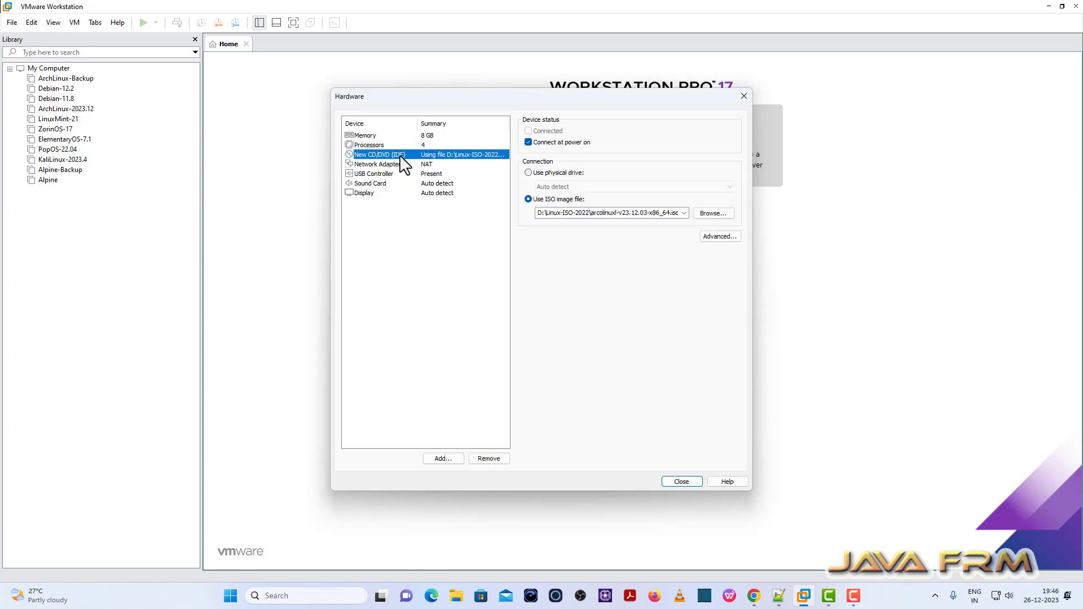
{"action": "left_click", "coordinate": [384, 165]}
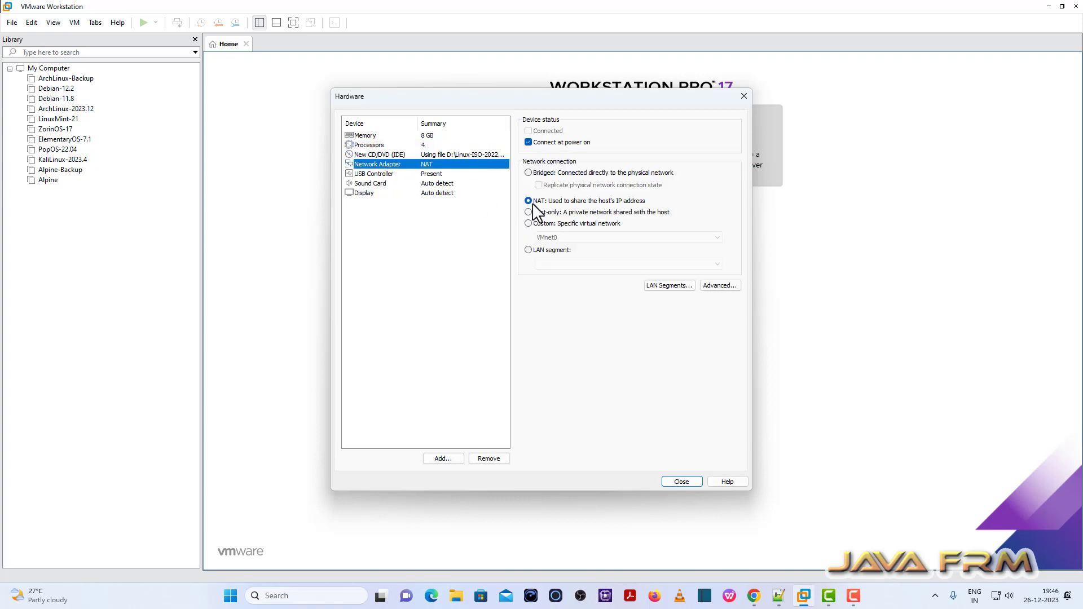
{"action": "left_click", "coordinate": [692, 480]}
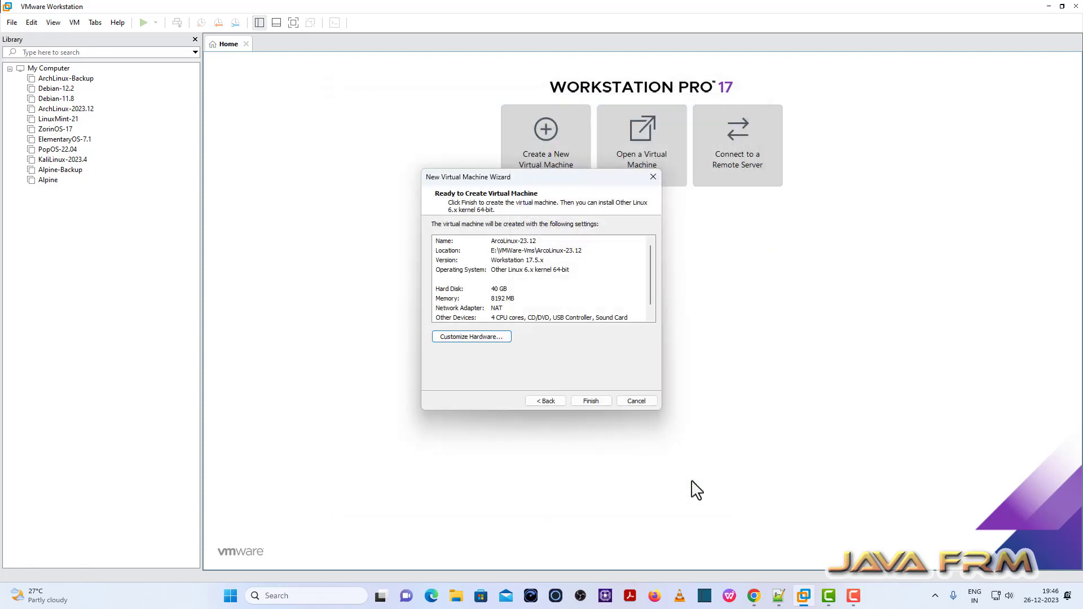
{"action": "left_click", "coordinate": [601, 404]}
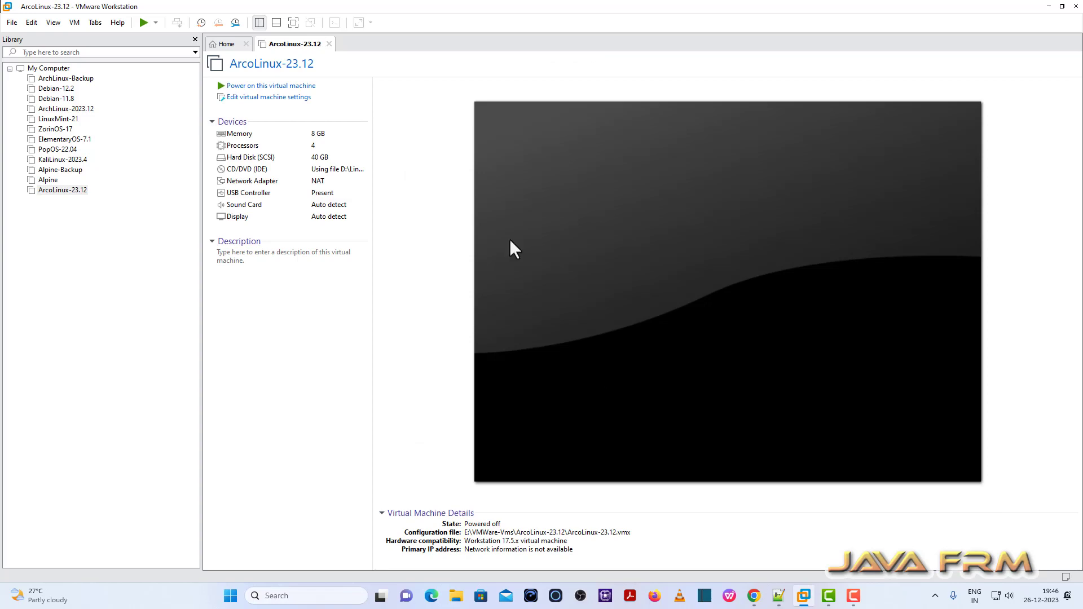
Boot the ArcoLinux-23.12 virtual machine with the x86_64 BIOS open source entry and launch Easy Installation (Offline).
{"action": "left_click", "coordinate": [290, 87]}
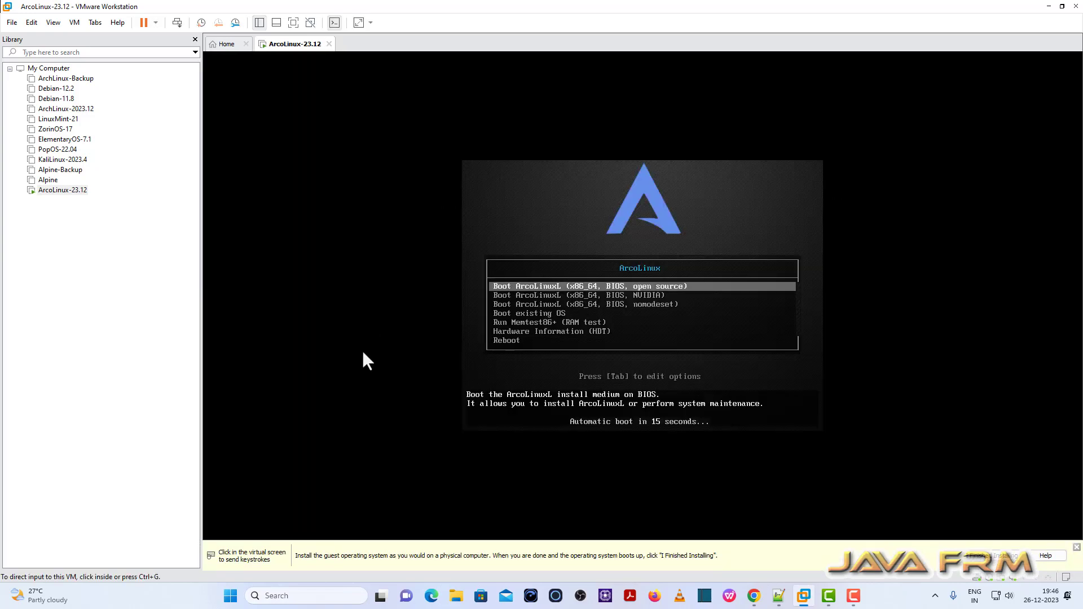
{"action": "left_click", "coordinate": [892, 292]}
{"action": "key", "text": "Return"}
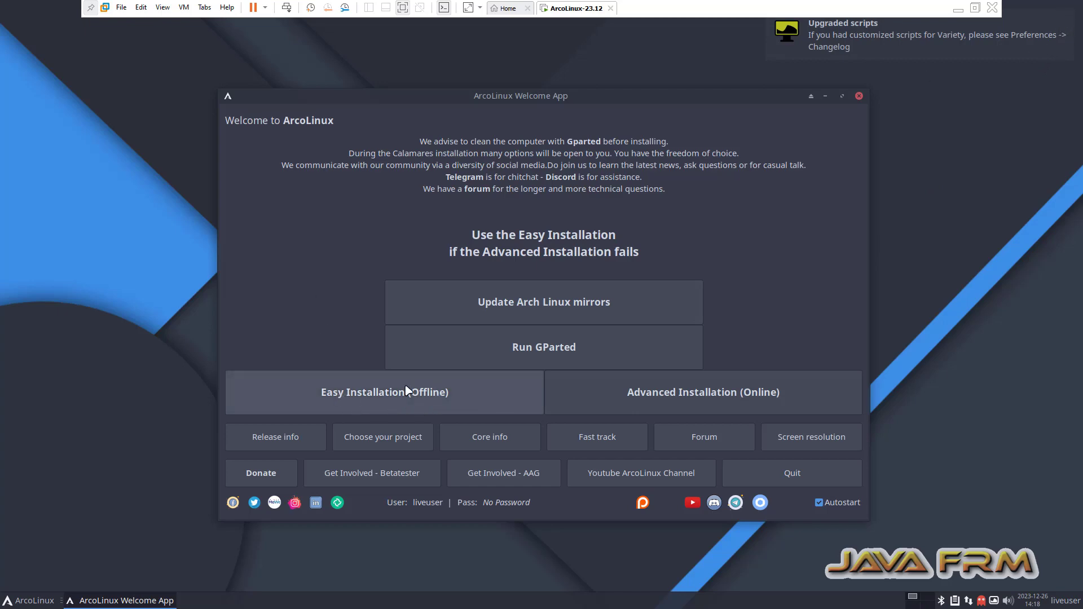
{"action": "left_click", "coordinate": [393, 396]}
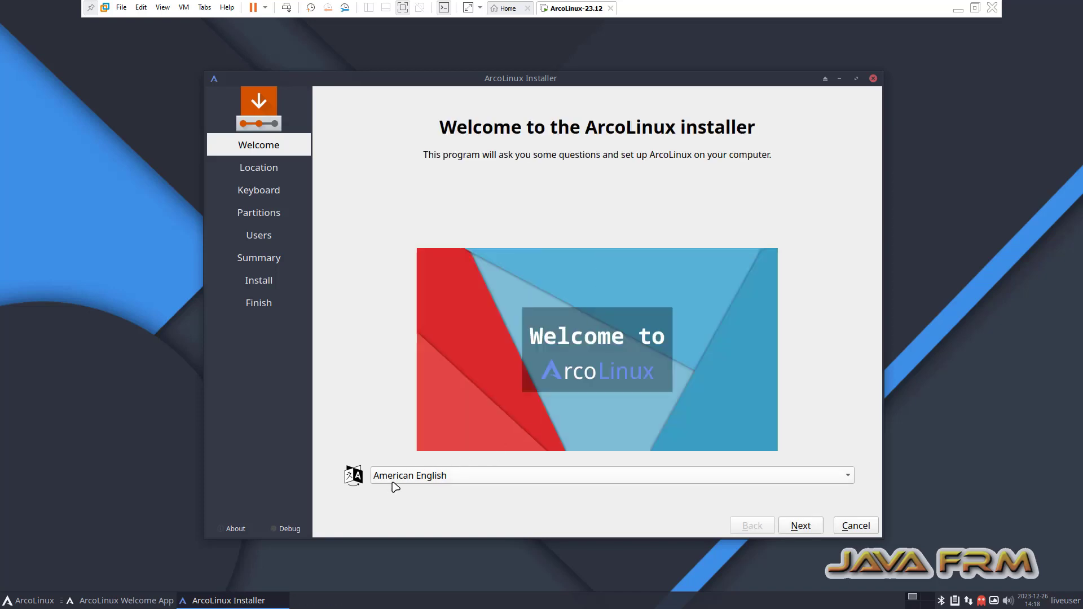
Keep American English, the Asia/Kolkata location and the default English (US) keyboard layout, and continue to the partition setup.
{"action": "left_click", "coordinate": [801, 526]}
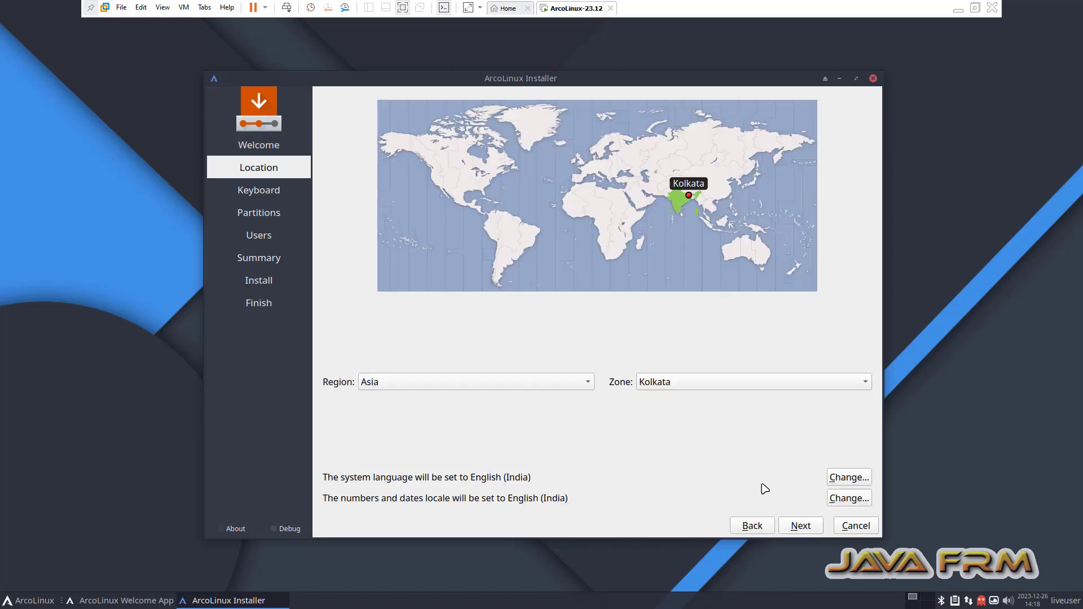
{"action": "left_click", "coordinate": [801, 526]}
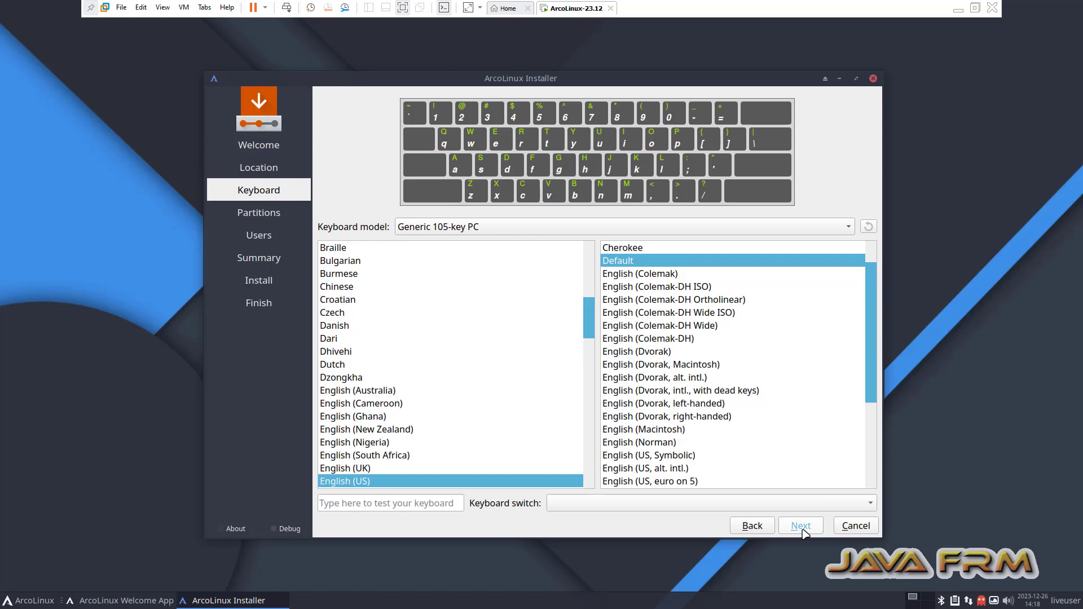
{"action": "left_click", "coordinate": [801, 526]}
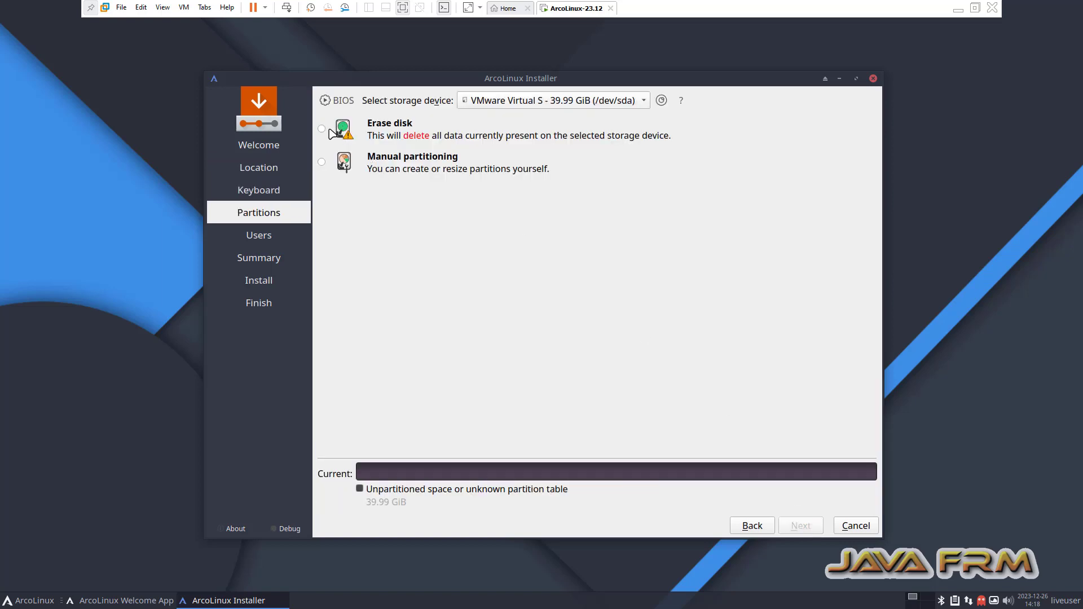
Choose to erase the VMware virtual disk with Swap (no Hibernate) and ext4, and continue to the user setup.
{"action": "left_click", "coordinate": [325, 129]}
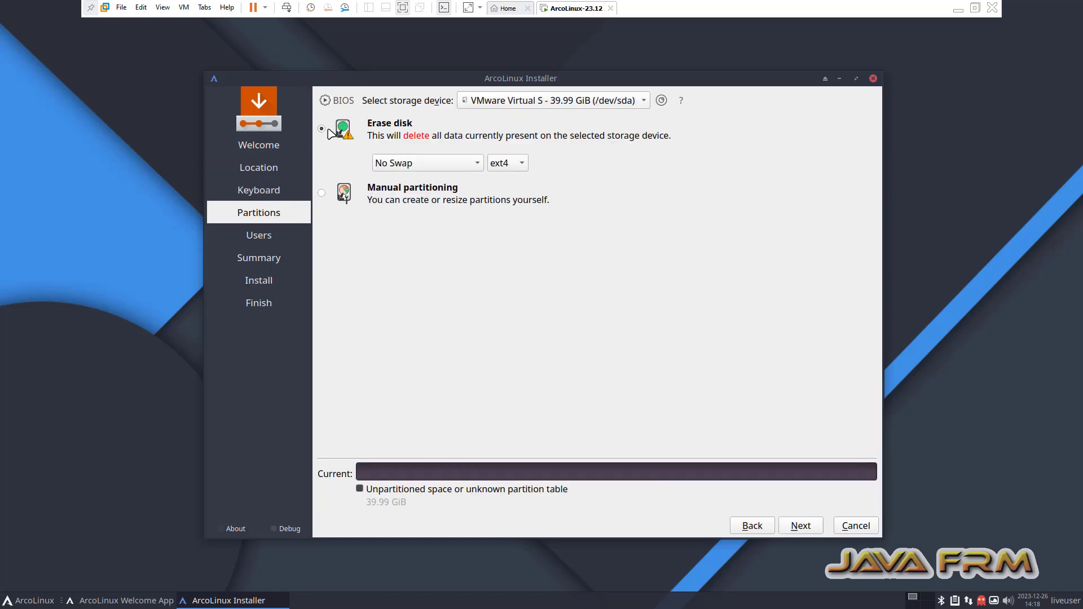
{"action": "left_click", "coordinate": [479, 165]}
{"action": "left_click", "coordinate": [424, 183]}
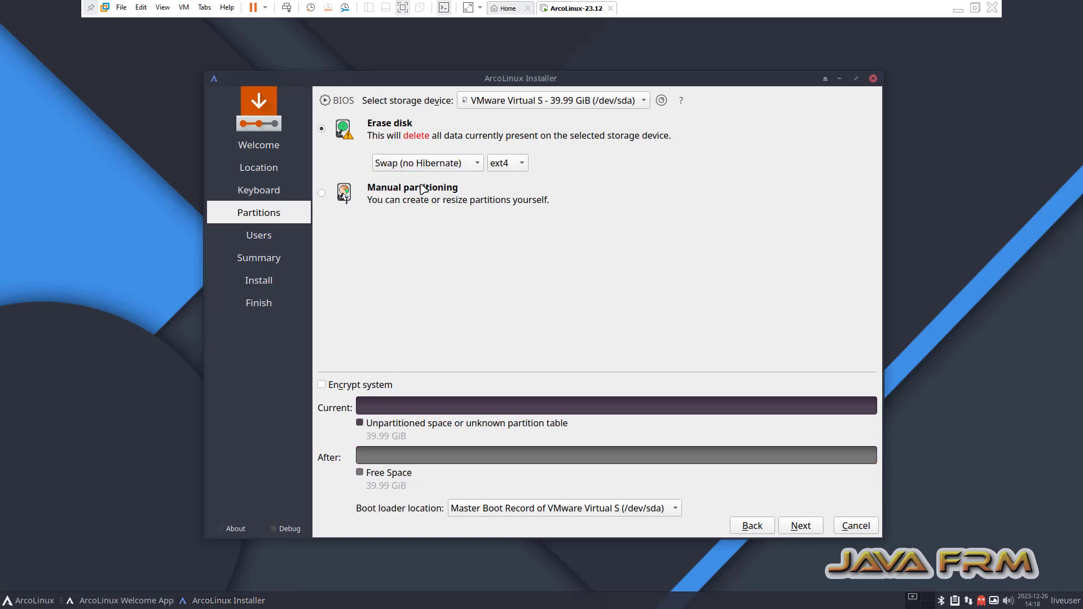
{"action": "left_click", "coordinate": [802, 526]}
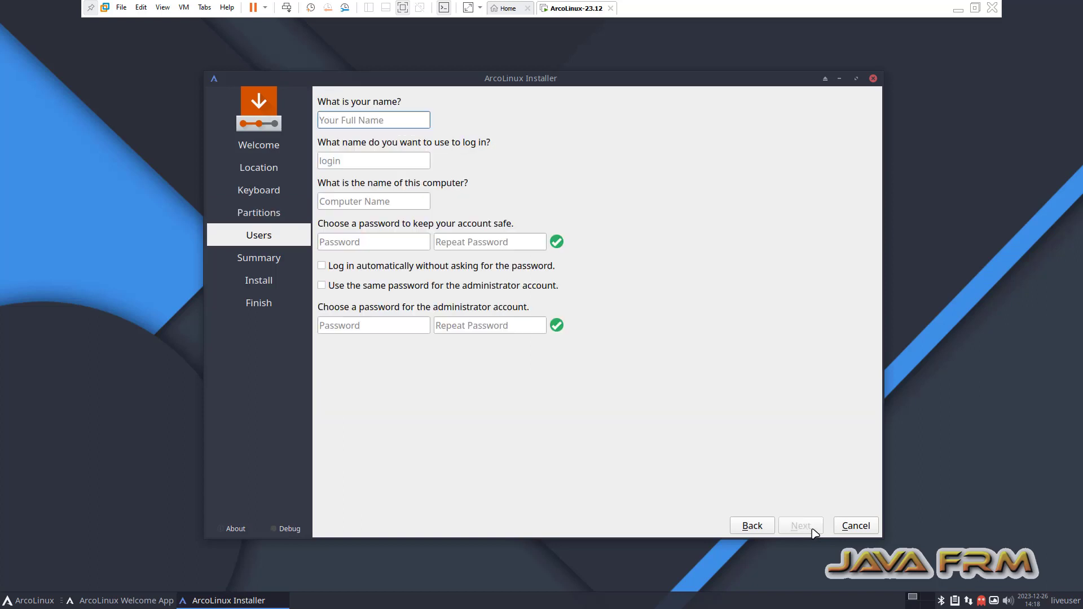
Fill in the user's name and login name, and set the computer name to arcolinux-2023.
{"action": "type", "text": "javafrm"}
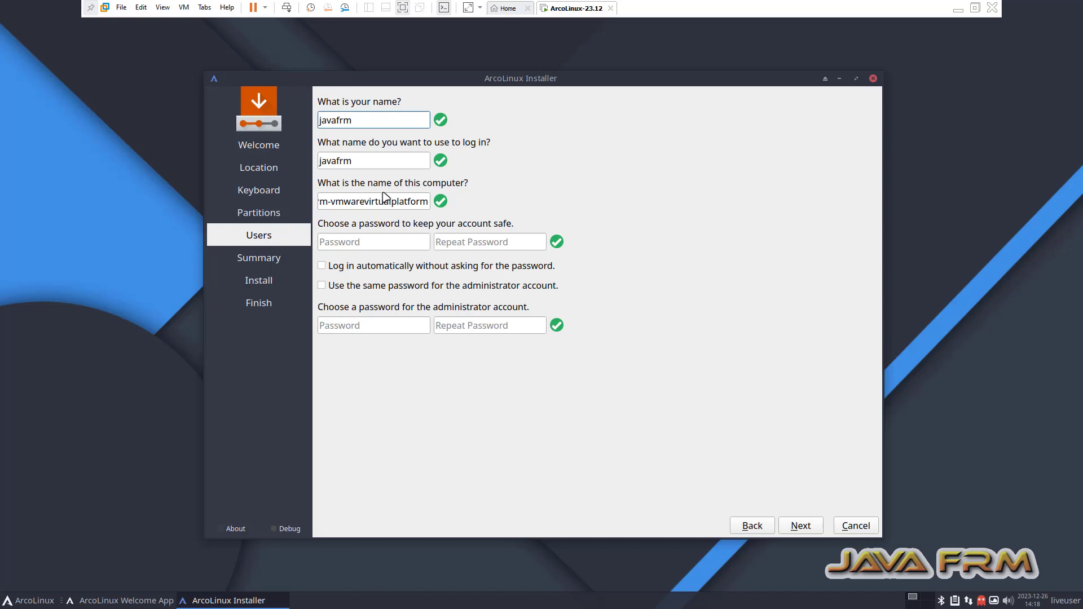
{"action": "left_click_drag", "start_coordinate": [429, 202], "coordinate": [248, 185]}
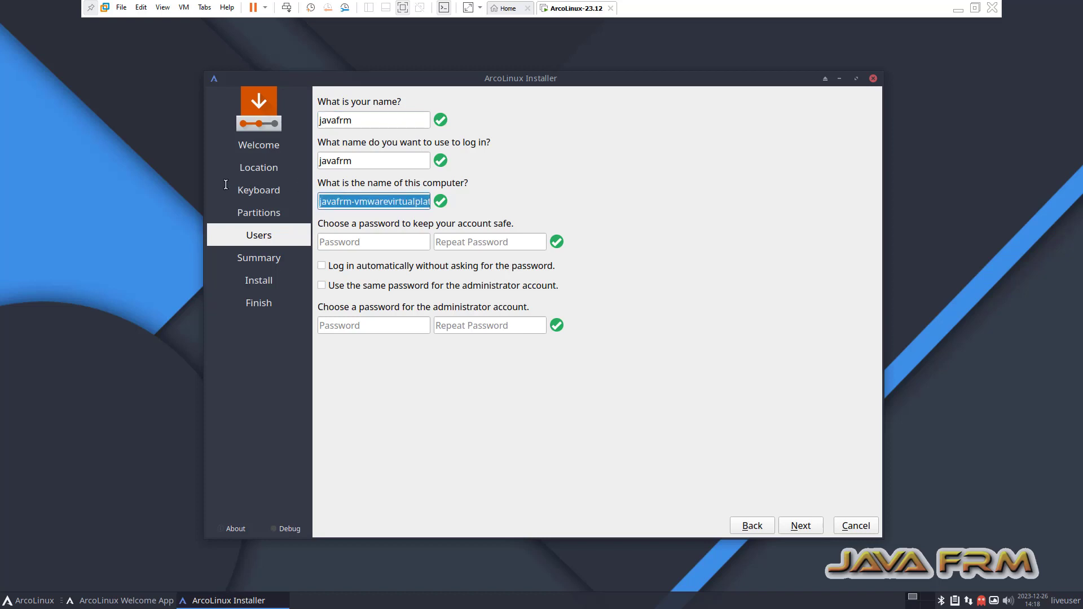
{"action": "type", "text": "arcolinux"}
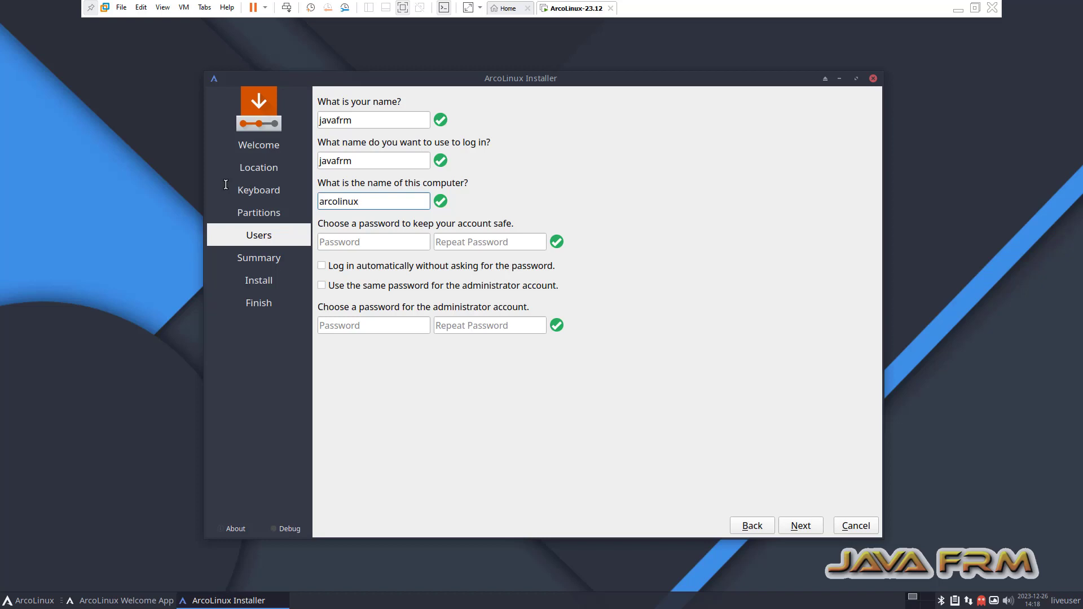
{"action": "type", "text": "-2023"}
Enter and repeat the password for the user account.
{"action": "left_click", "coordinate": [349, 246]}
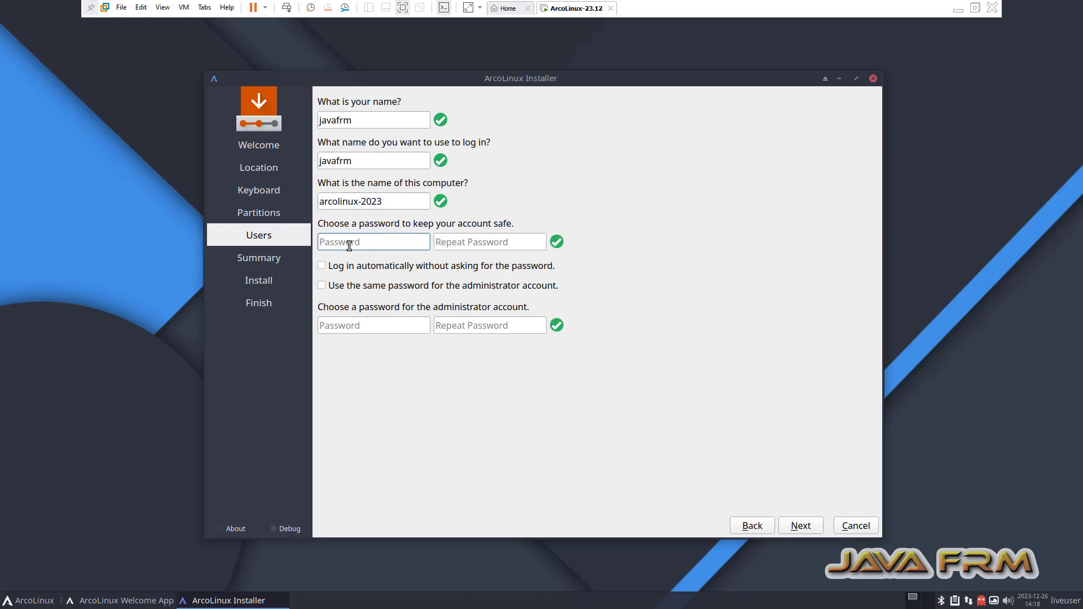
{"action": "type", "text": "**********"}
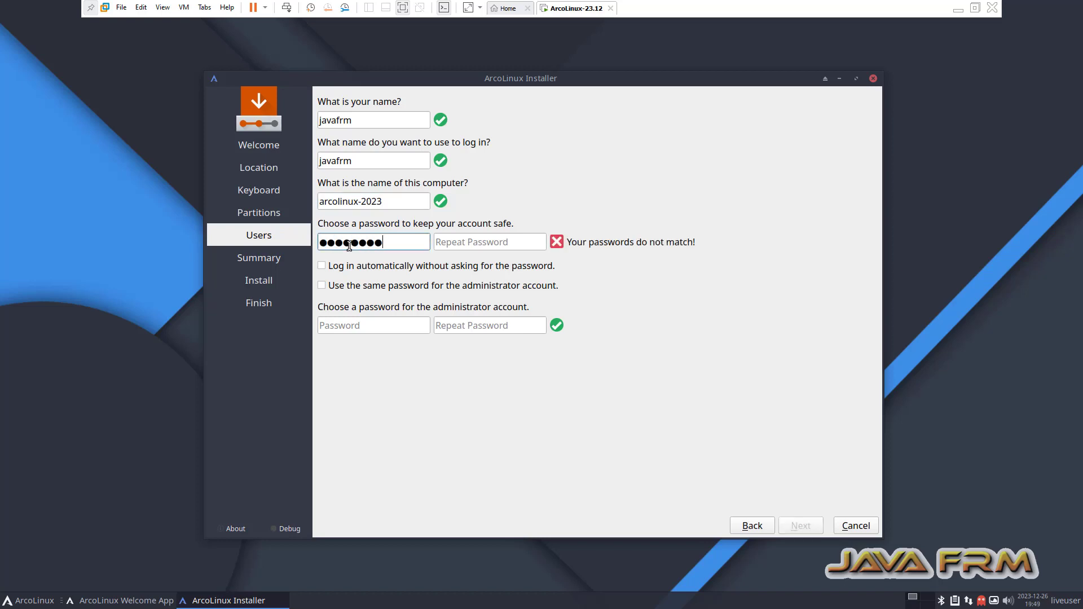
{"action": "left_click", "coordinate": [451, 246]}
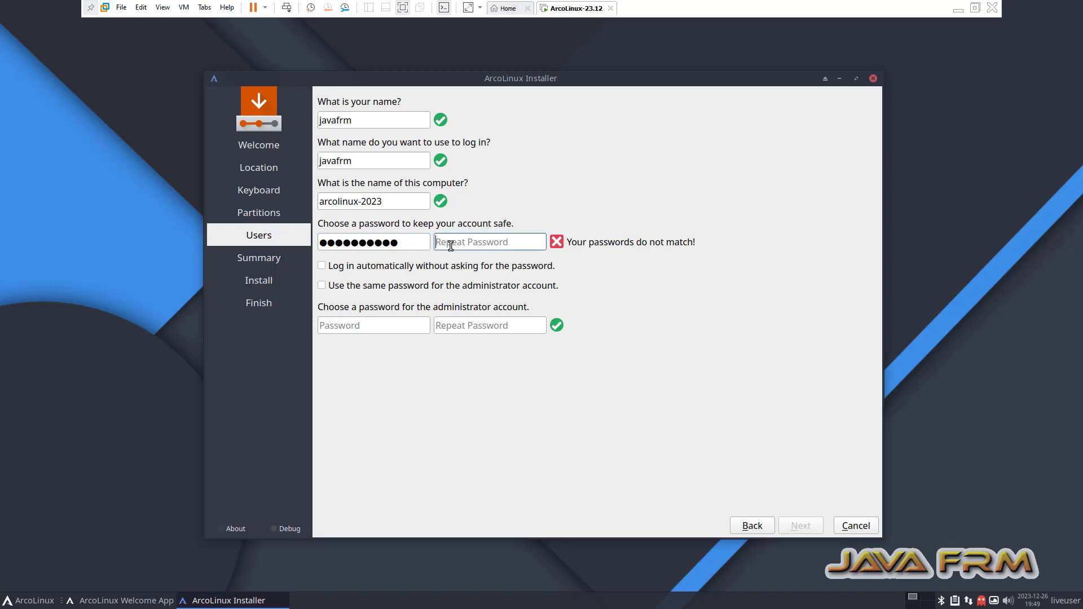
{"action": "type", "text": "**********"}
Enter and repeat the password for the administrator account.
{"action": "left_click", "coordinate": [340, 326]}
{"action": "type", "text": "******"}
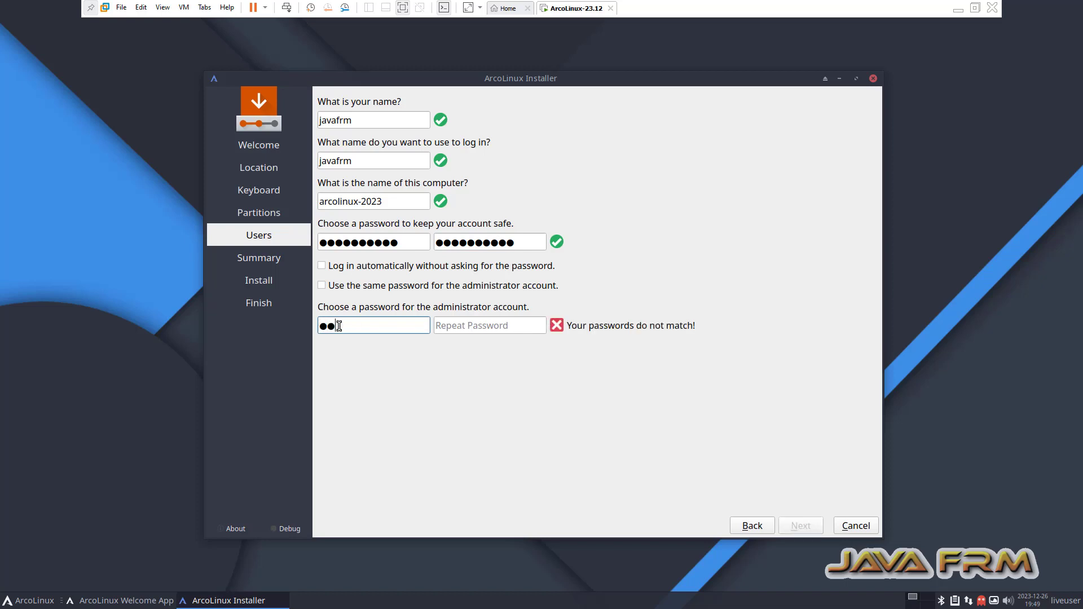
{"action": "type", "text": "**"}
{"action": "left_click", "coordinate": [453, 330]}
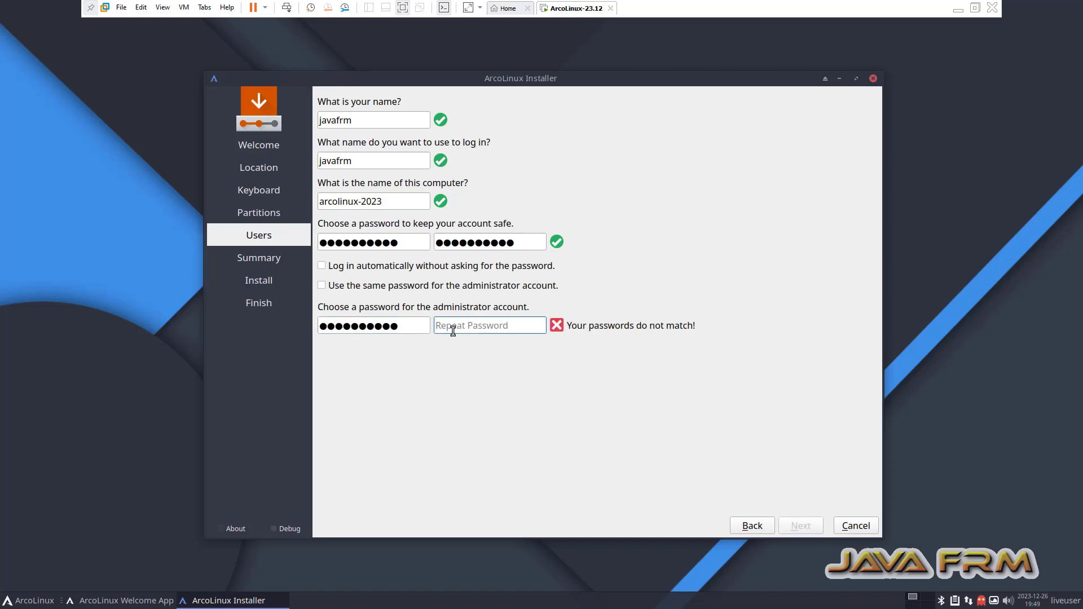
{"action": "type", "text": "**********"}
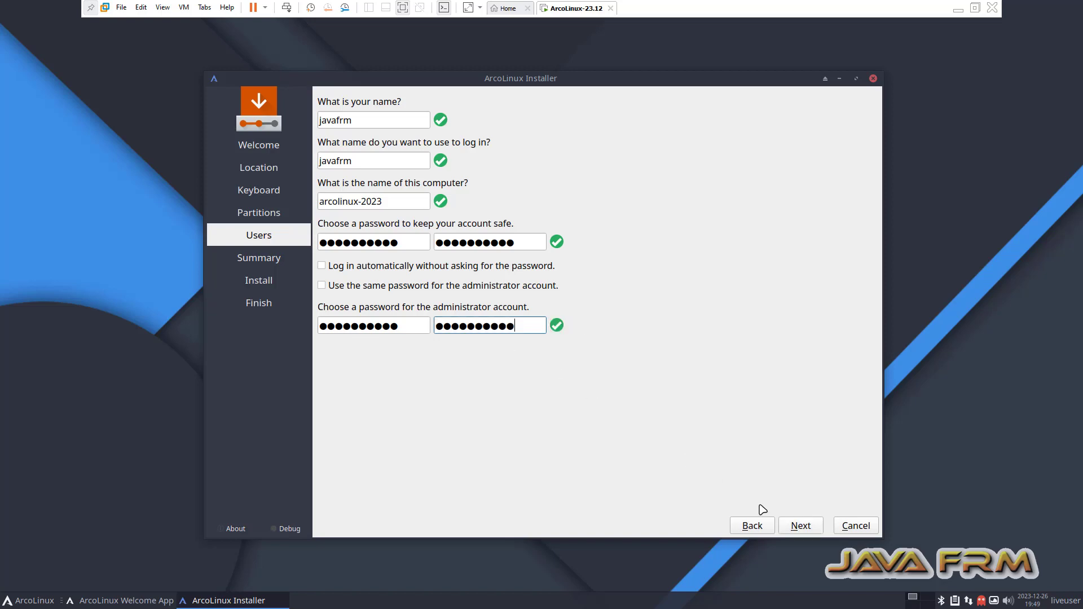
Continue to the installation summary and start installing ArcoLinux, confirming the disk changes.
{"action": "left_click", "coordinate": [797, 527]}
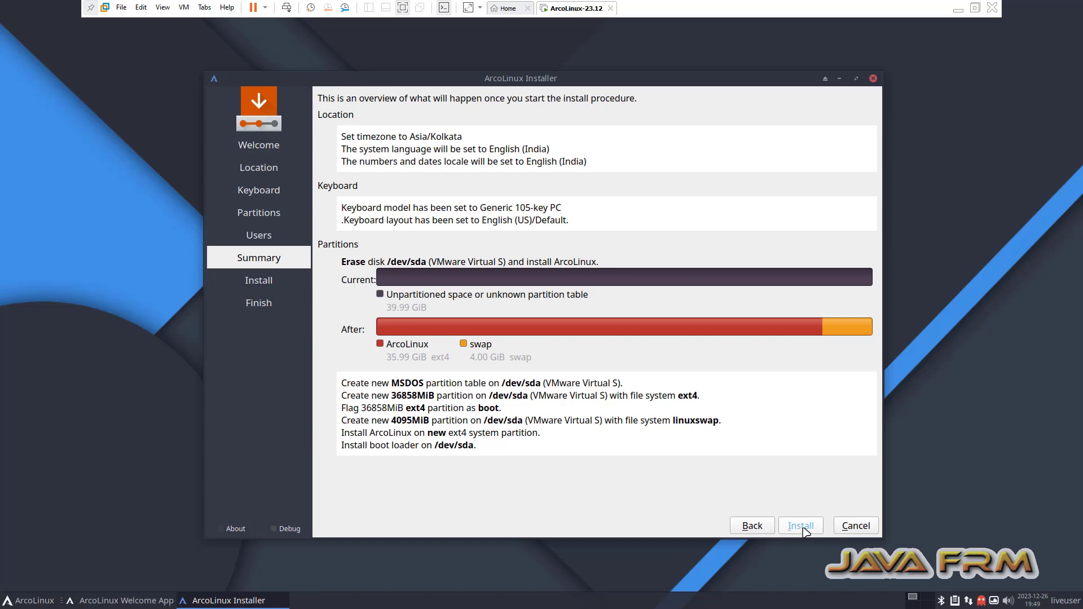
{"action": "left_click", "coordinate": [802, 528]}
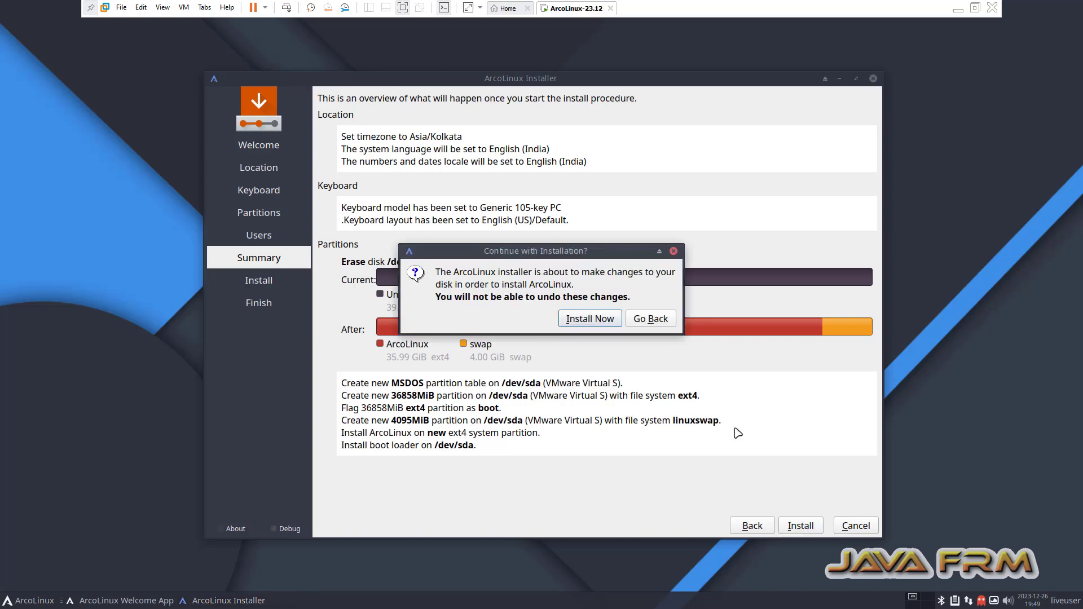
{"action": "left_click", "coordinate": [604, 324]}
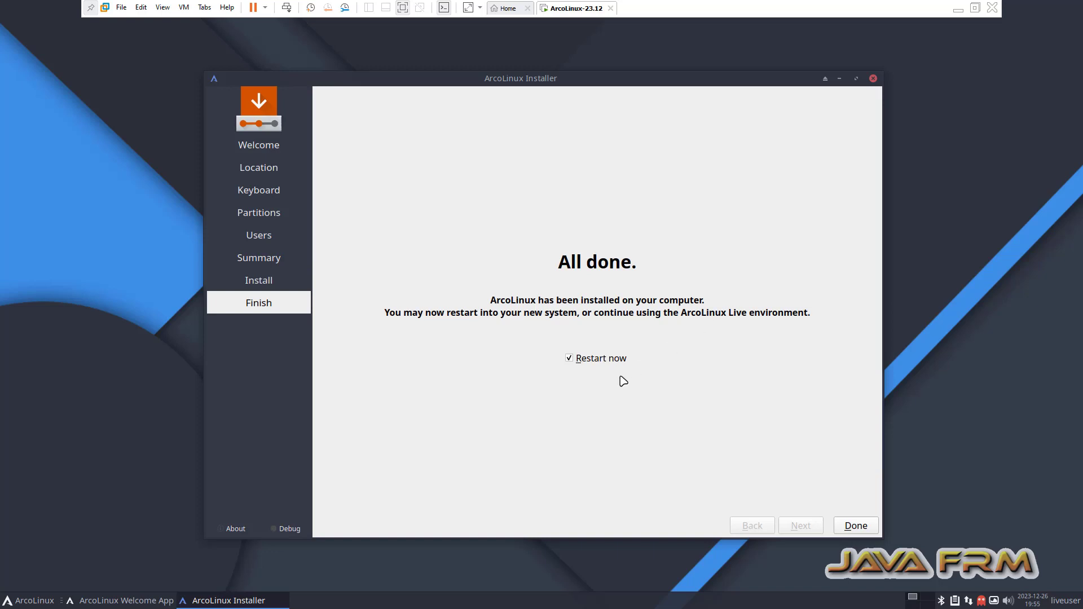
Finish the installer with Restart now enabled to reboot into the new system.
{"action": "left_click", "coordinate": [570, 358]}
{"action": "left_click", "coordinate": [576, 360]}
{"action": "left_click", "coordinate": [864, 527]}
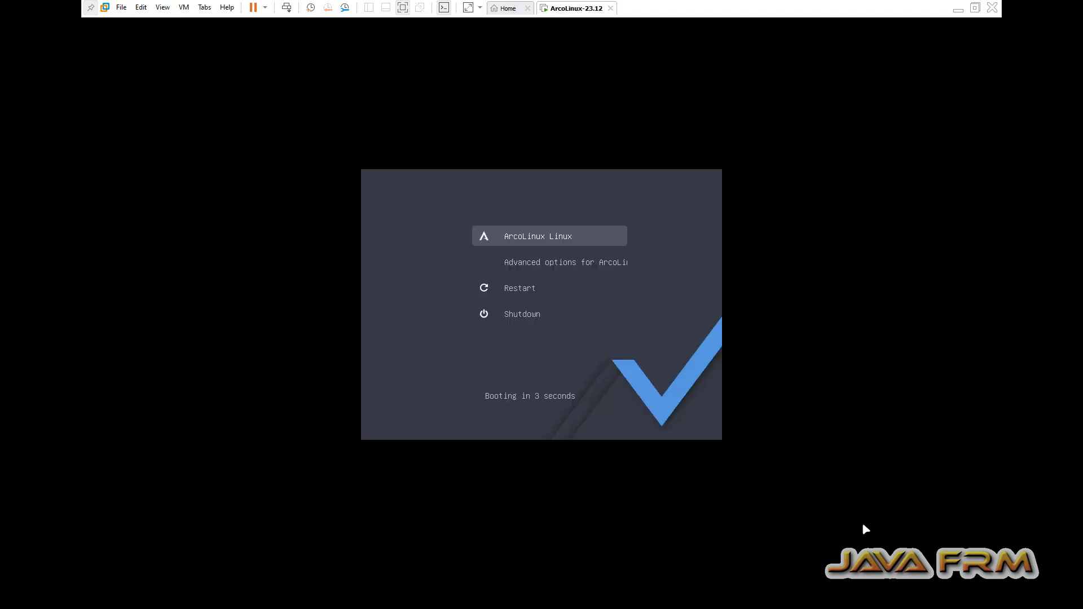
Boot the ArcoLinux Linux entry and log in to the desktop with the account password.
{"action": "key", "text": "Return"}
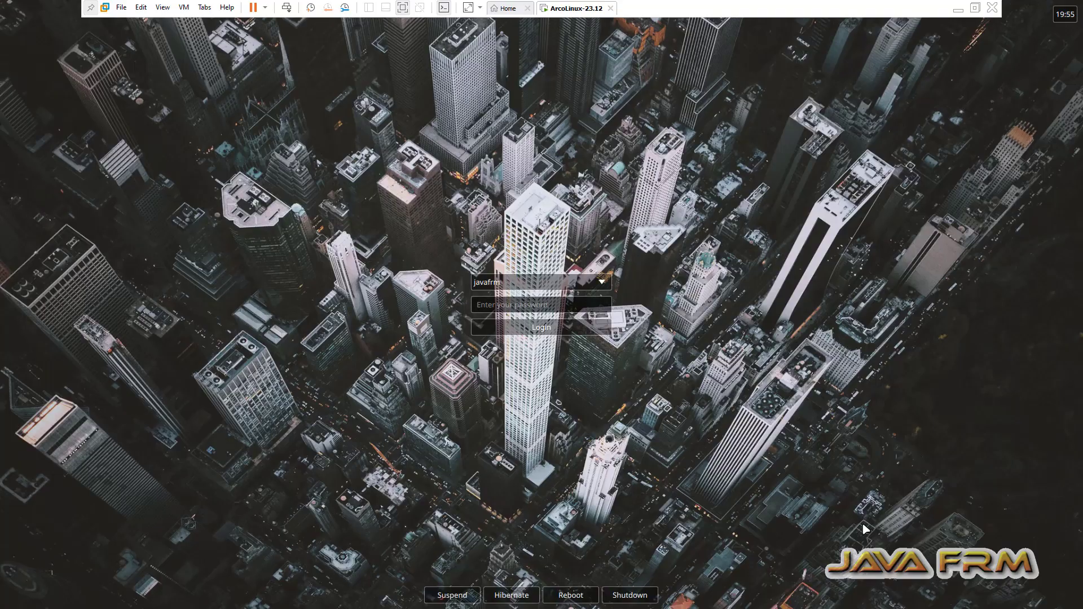
{"action": "type", "text": "**********"}
{"action": "key", "text": "Return"}
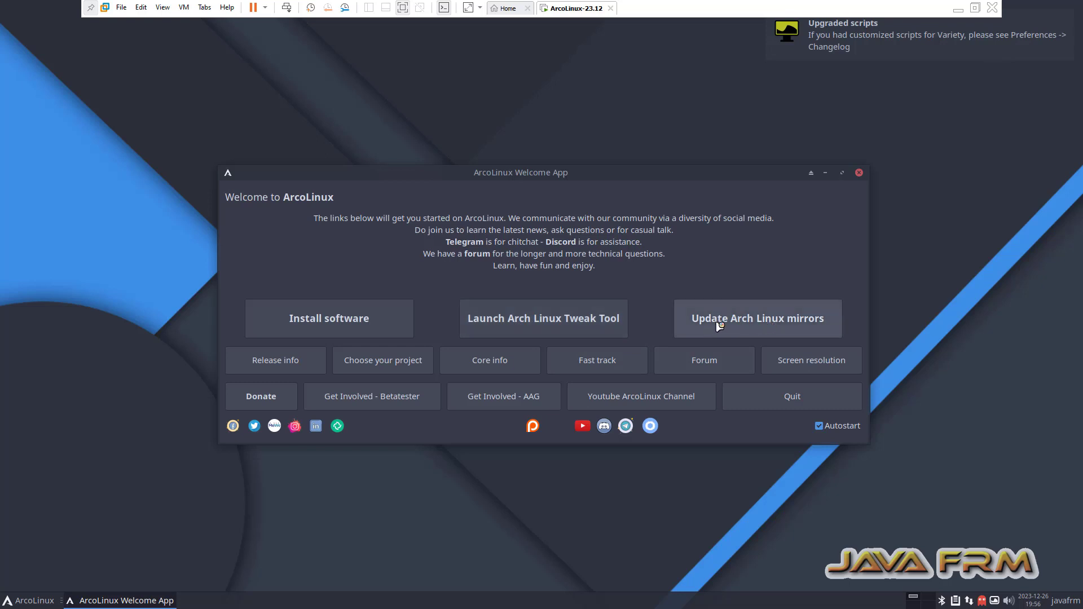
Update the Arch Linux mirrors from the ArcoLinux Welcome App, authenticating with the account password.
{"action": "left_click", "coordinate": [762, 323]}
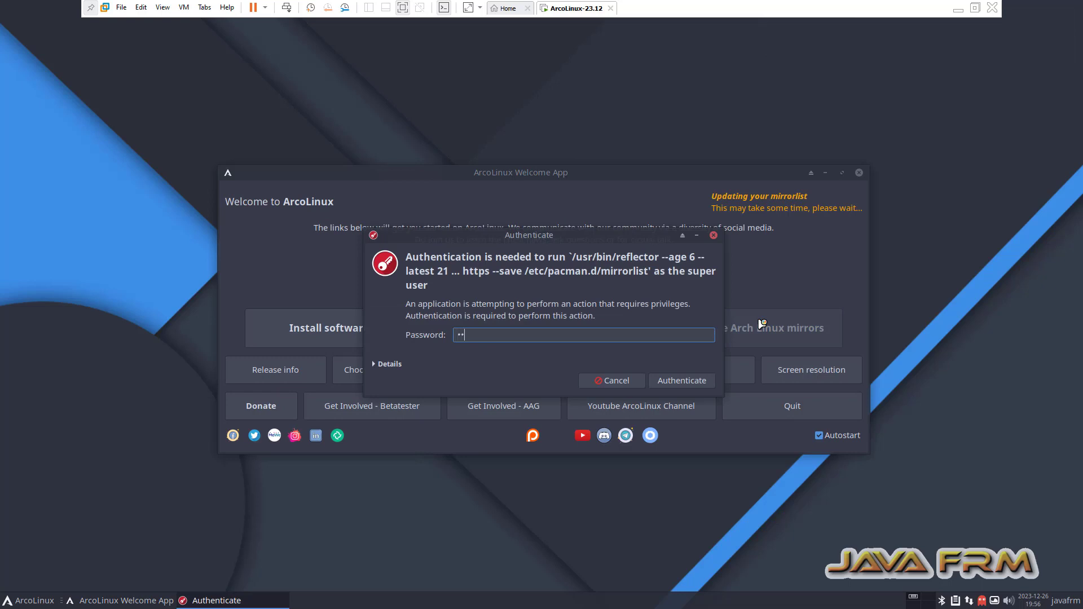
{"action": "type", "text": "•••••••••"}
{"action": "left_click", "coordinate": [676, 383]}
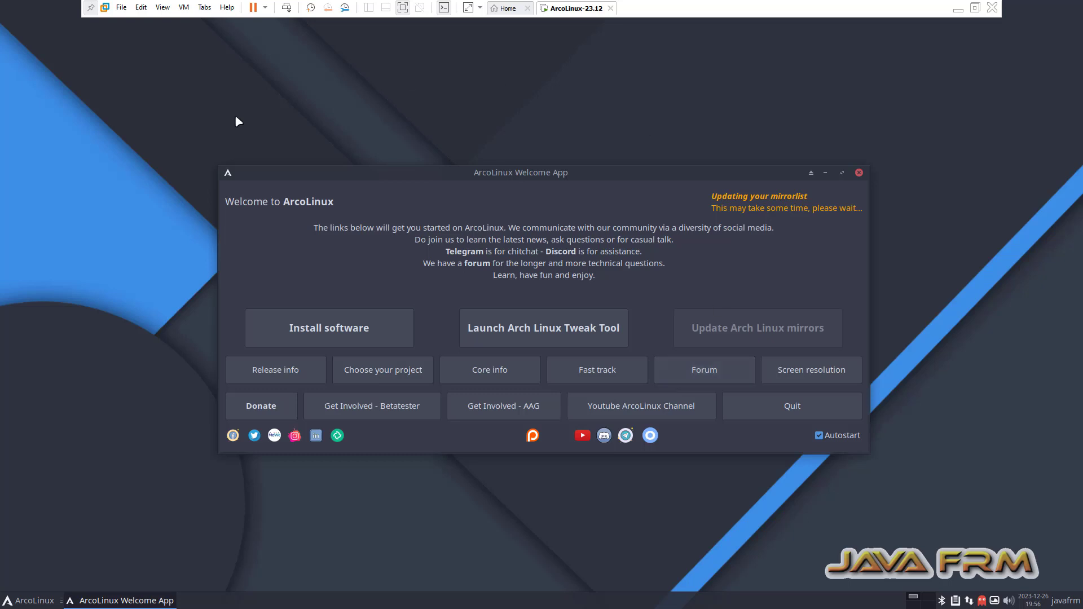
Check the drag-and-drop and copy-and-paste options under Guest Isolation in the virtual machine settings, and close the settings.
{"action": "left_click", "coordinate": [184, 7]}
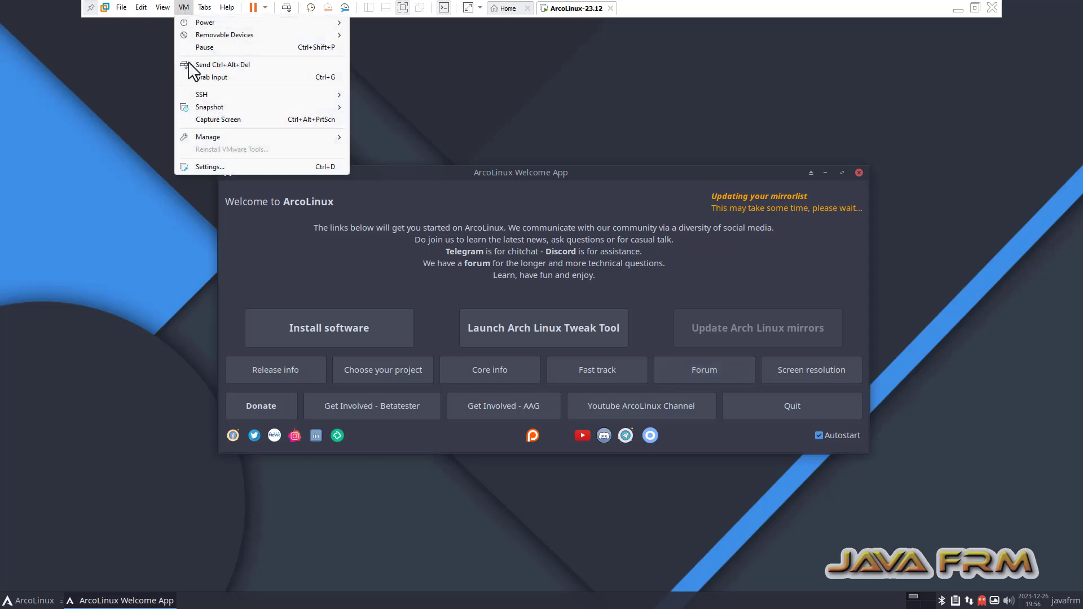
{"action": "left_click", "coordinate": [204, 165]}
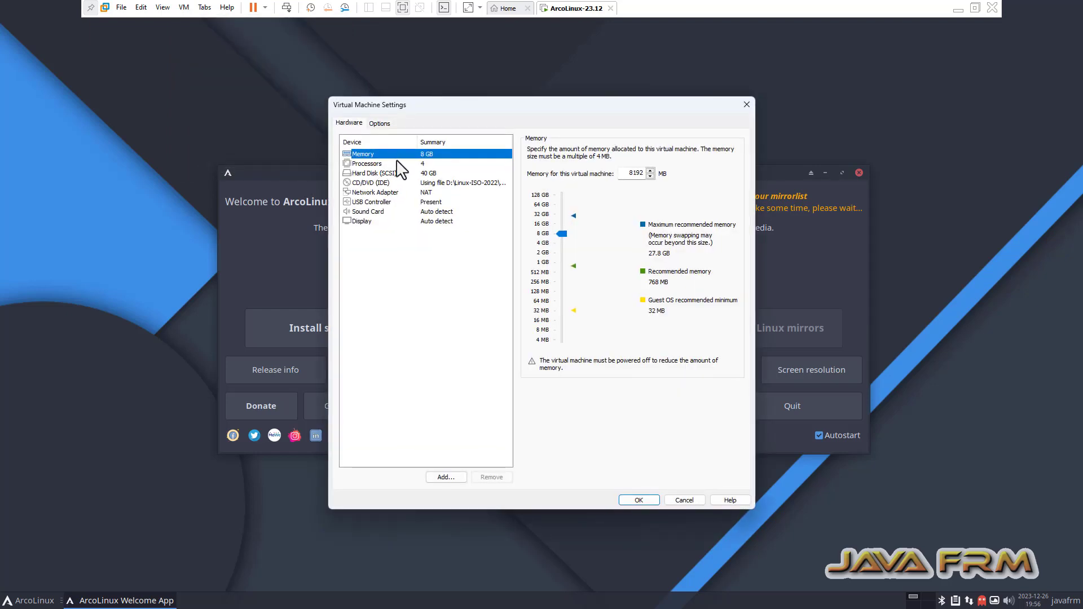
{"action": "left_click", "coordinate": [380, 123]}
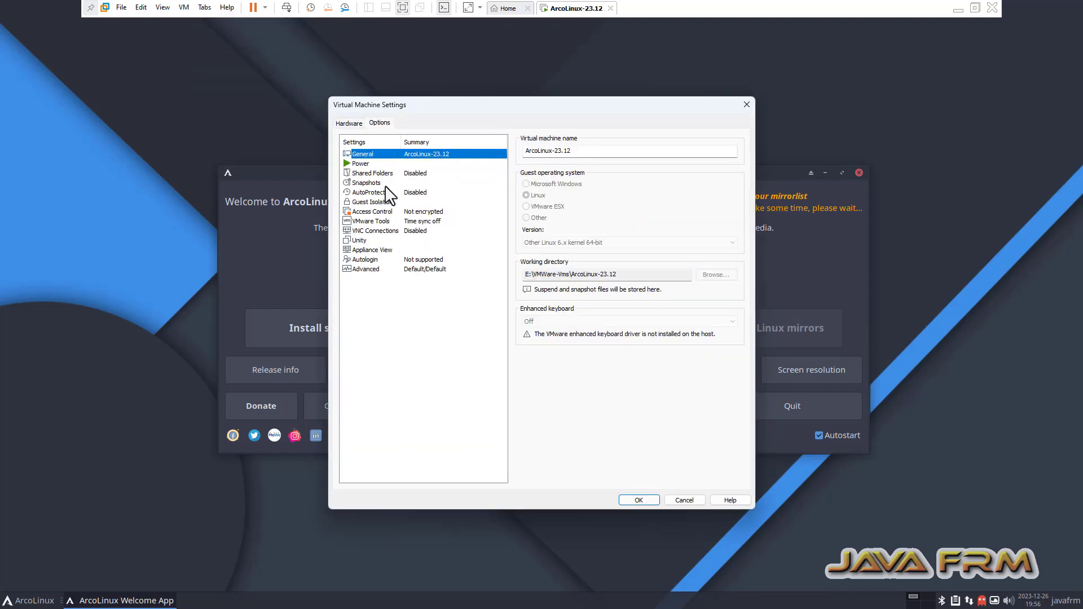
{"action": "left_click", "coordinate": [377, 203]}
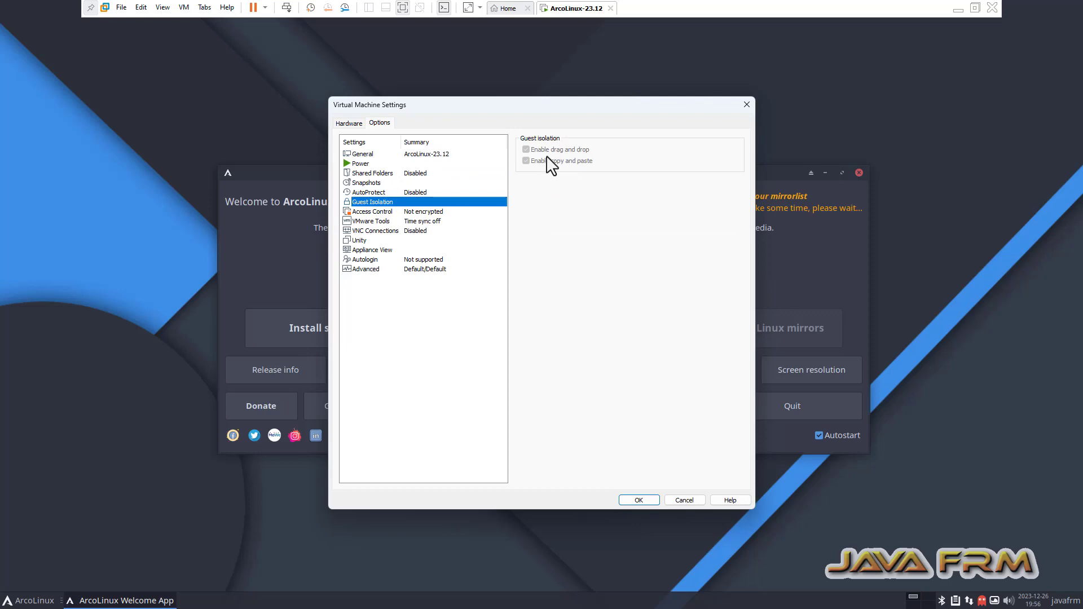
{"action": "left_click", "coordinate": [748, 106]}
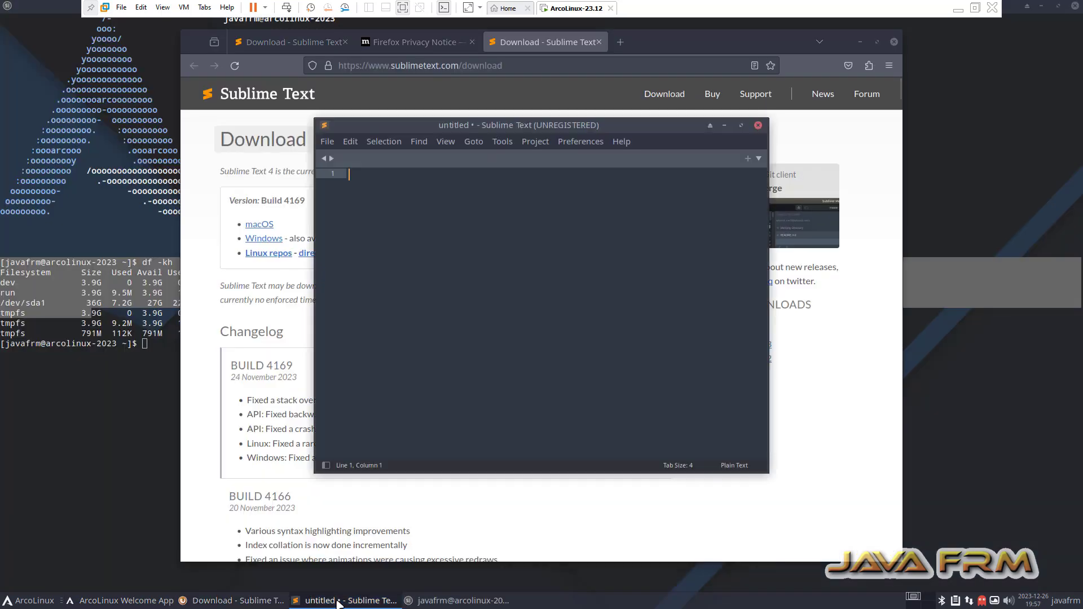
Enter the text "Welcome to Arco Linux" in a new untitled file in Sublime Text.
{"action": "type", "text": "We"}
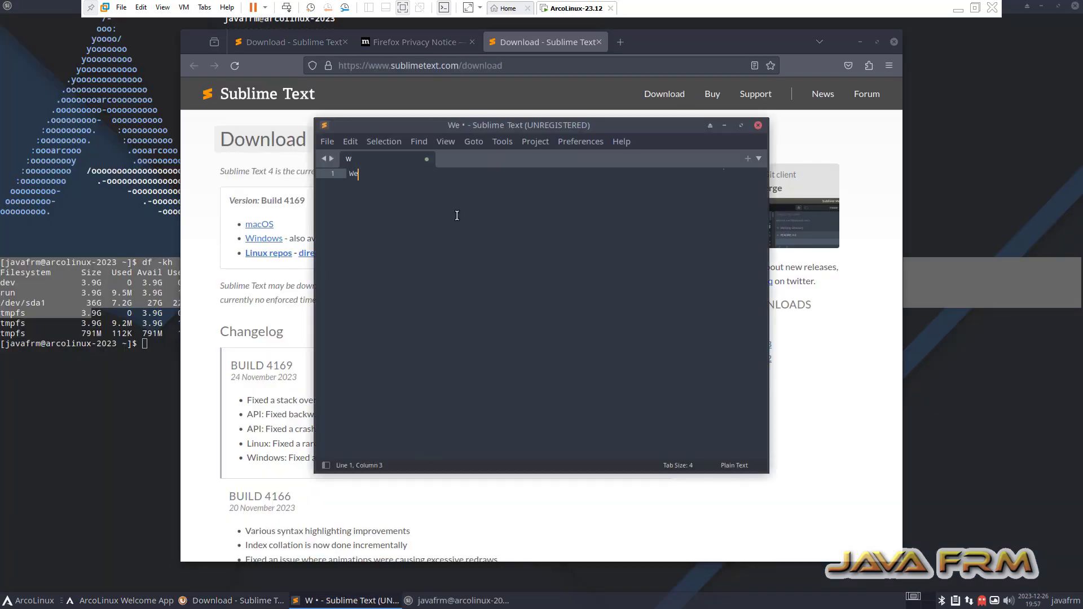
{"action": "type", "text": "lcome to Ar"}
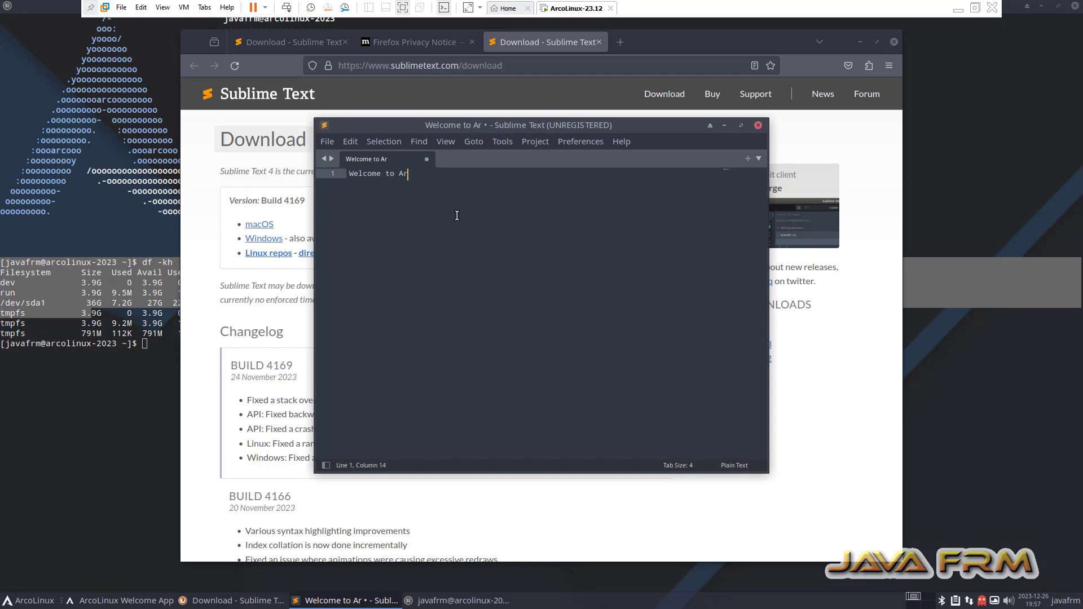
{"action": "type", "text": "co Linux"}
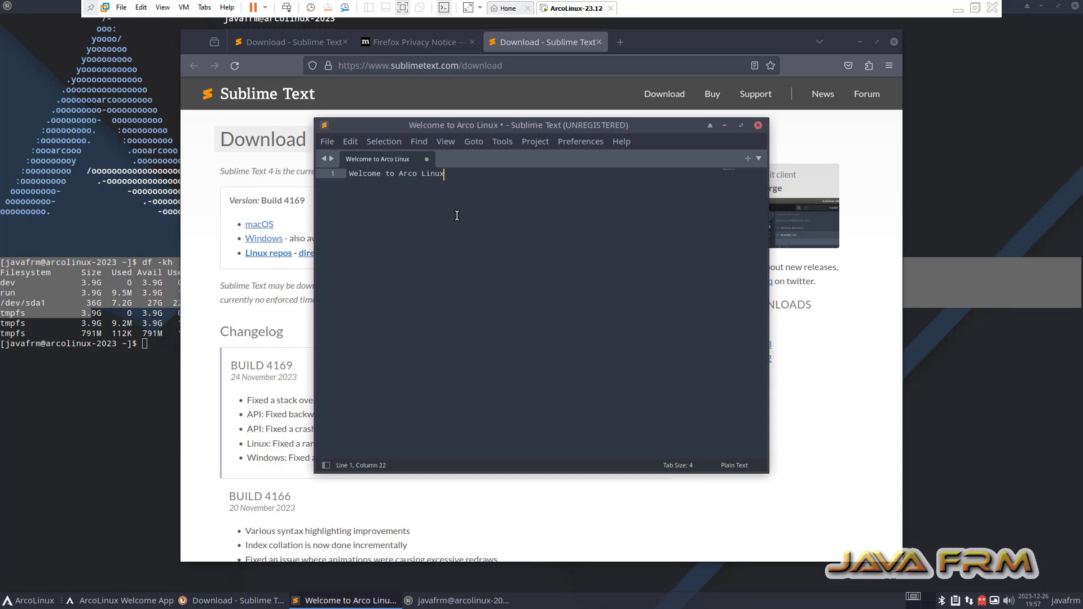
Copy the "Welcome to Arco Linux" line to the clipboard and close Sublime Text.
{"action": "left_click_drag", "start_coordinate": [448, 175], "coordinate": [337, 168]}
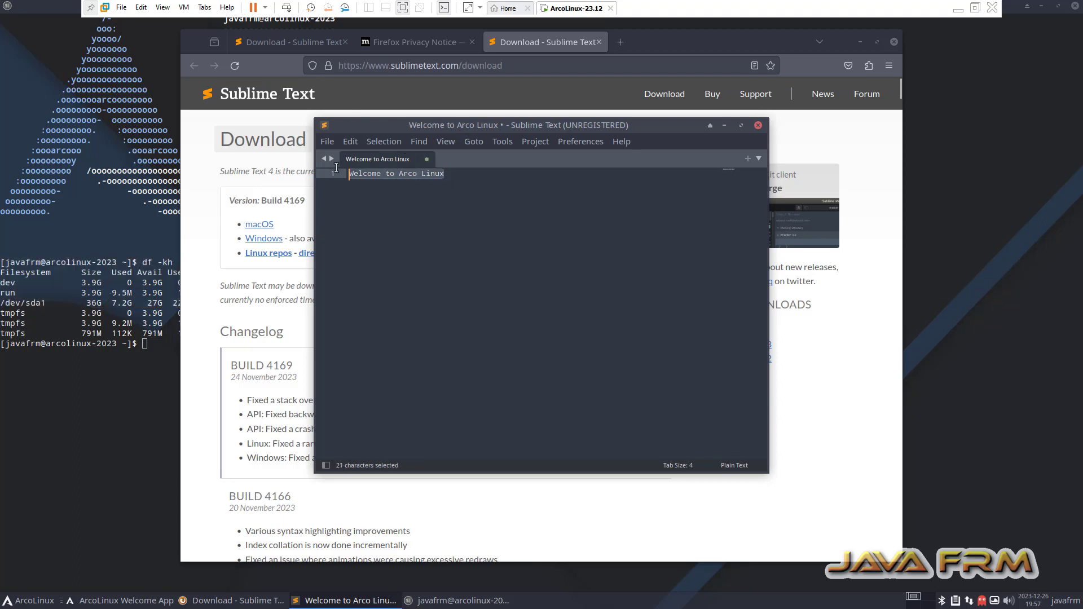
{"action": "right_click", "coordinate": [379, 175]}
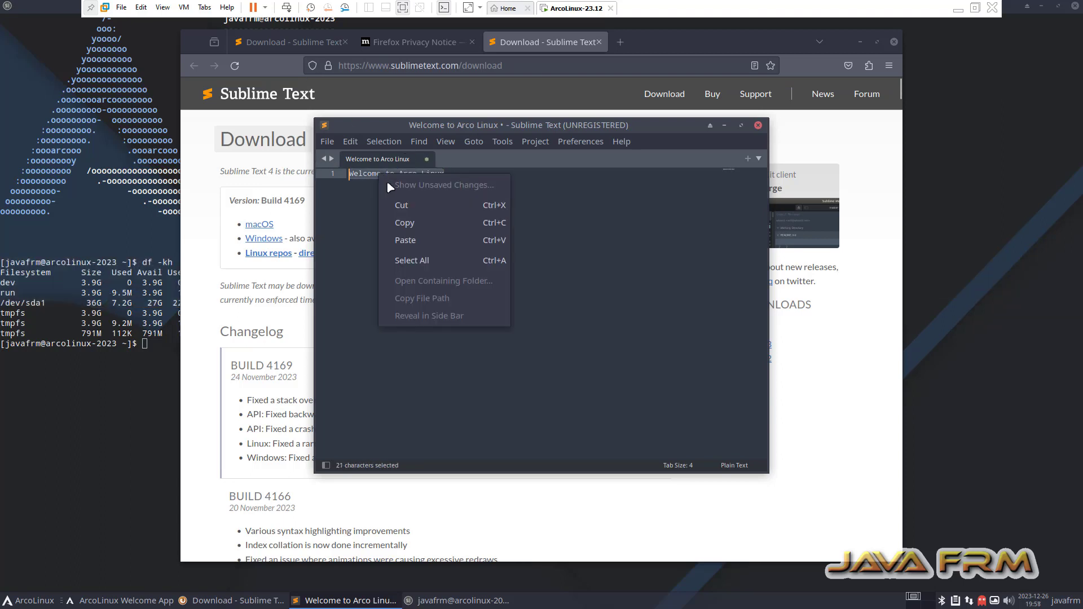
{"action": "left_click", "coordinate": [419, 226]}
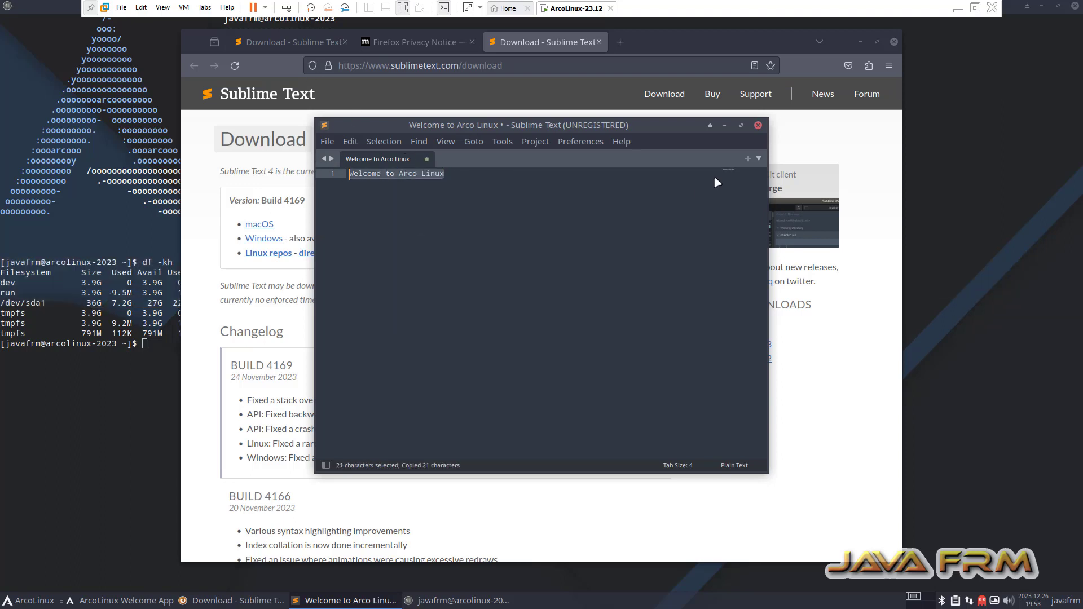
{"action": "left_click", "coordinate": [758, 125]}
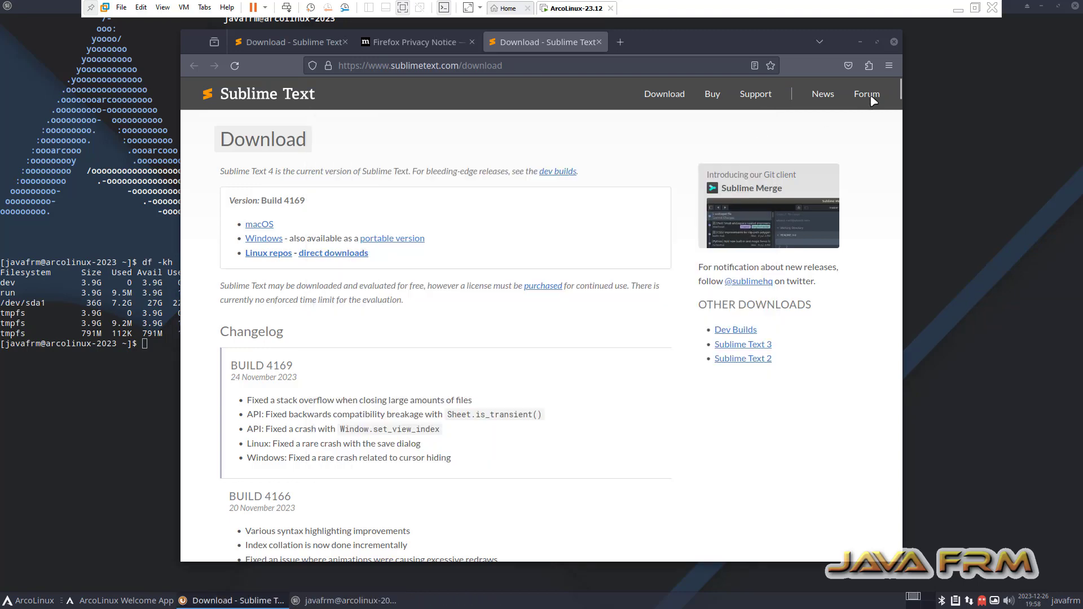
Close the Firefox and terminal windows in the guest and minimize the virtual machine to reach the Windows desktop.
{"action": "left_click", "coordinate": [894, 42]}
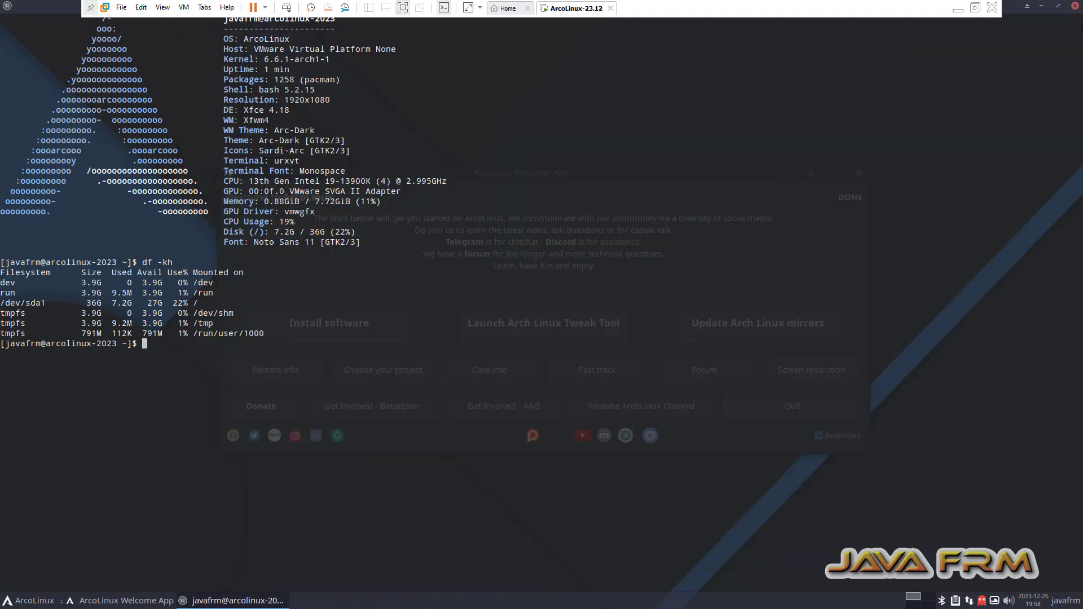
{"action": "left_click", "coordinate": [1076, 6]}
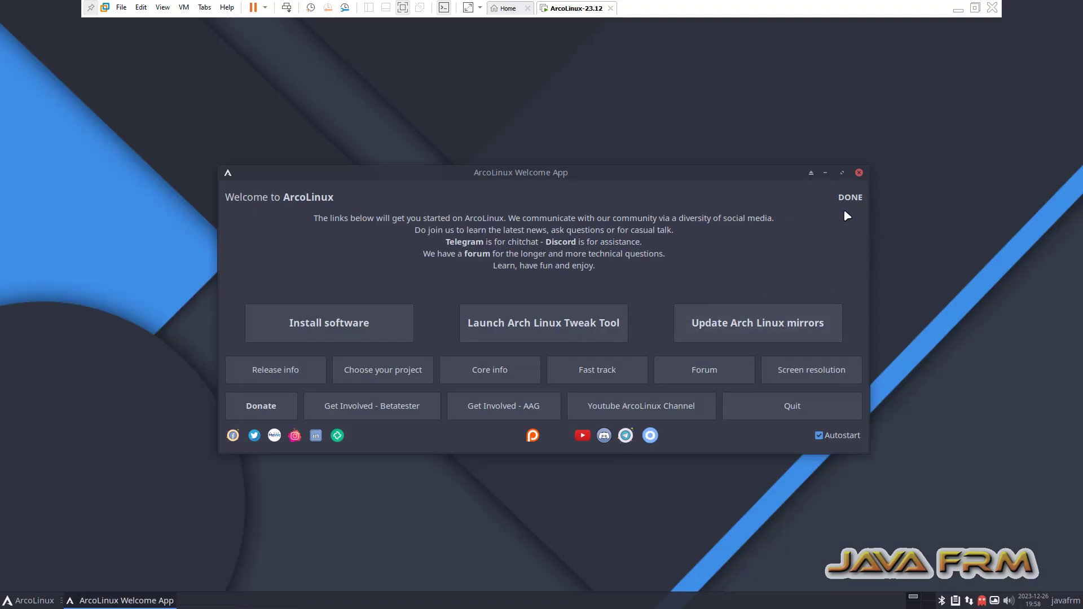
{"action": "left_click", "coordinate": [958, 8]}
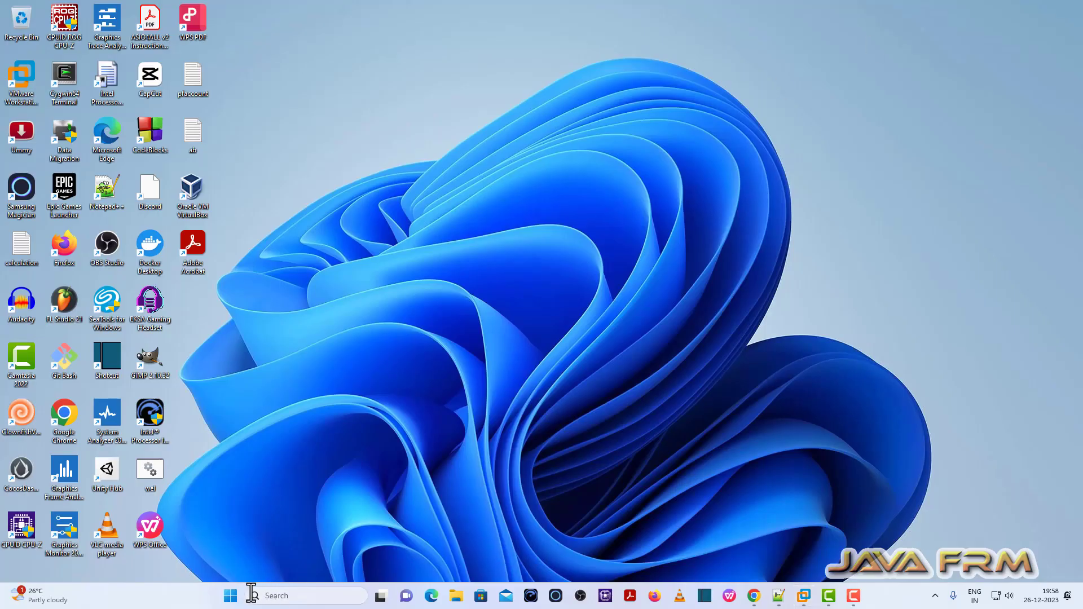
Switch to Notepad++ on the Windows host and paste the text copied from the guest into the empty file "new 28".
{"action": "left_click", "coordinate": [779, 596]}
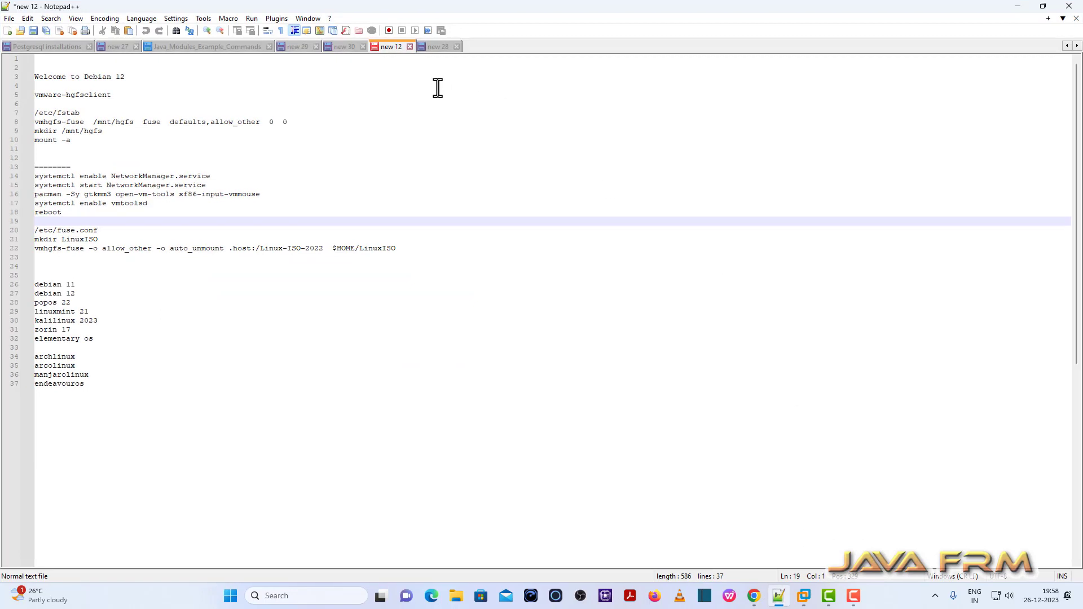
{"action": "left_click", "coordinate": [439, 47]}
{"action": "right_click", "coordinate": [368, 135]}
{"action": "left_click", "coordinate": [417, 168]}
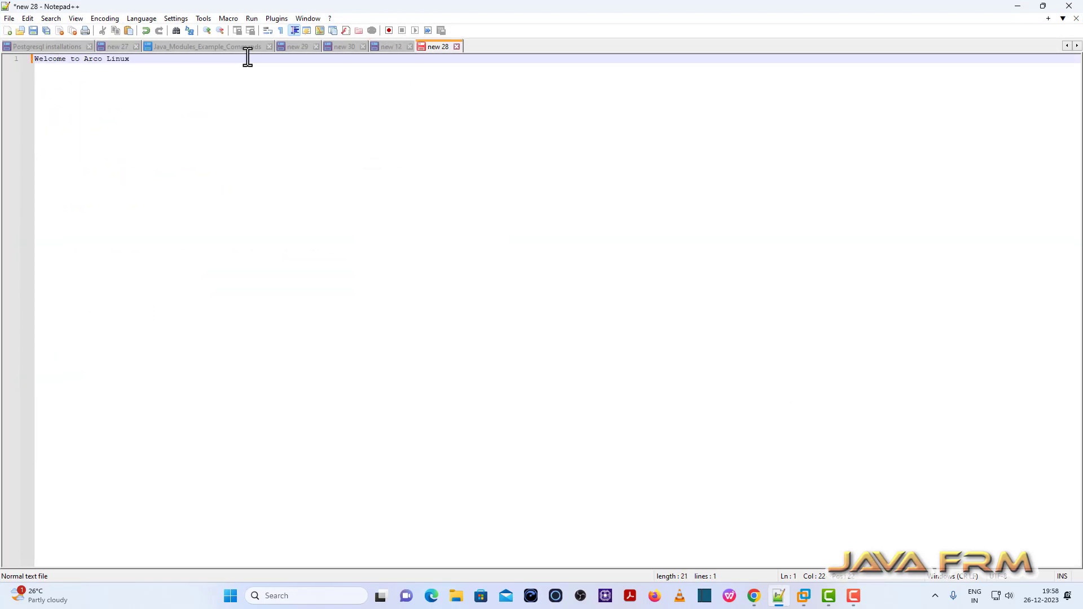
Add the line "Welcome to Arco Linux from Windows 11 in VMWare Workstation" below the pasted text, leaving one blank line between them.
{"action": "key", "text": "Return"}
{"action": "key", "text": "Return"}
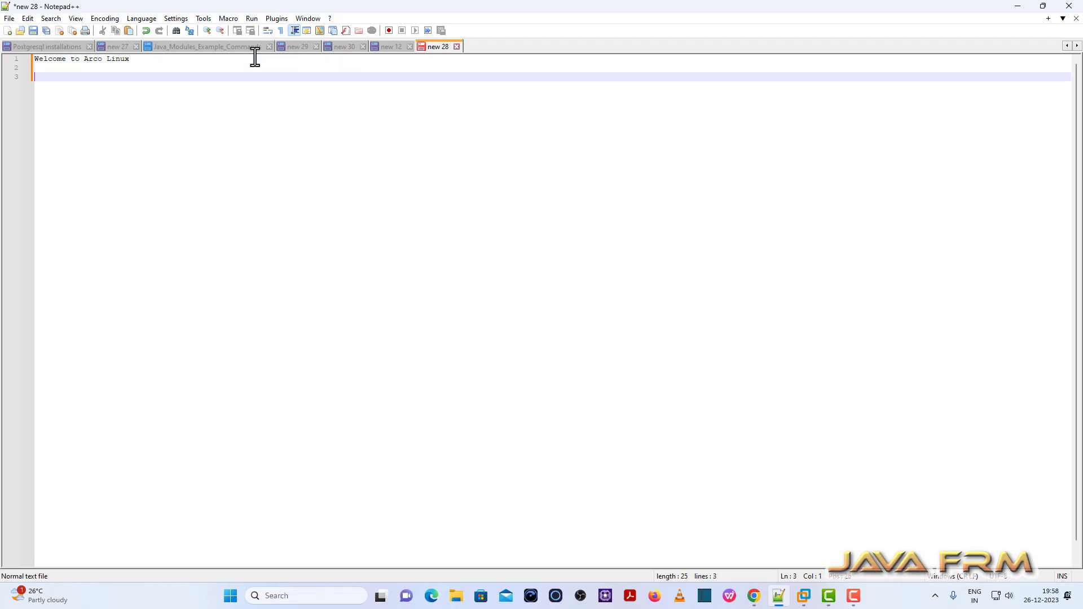
{"action": "type", "text": "Welcome to Arco LIn"}
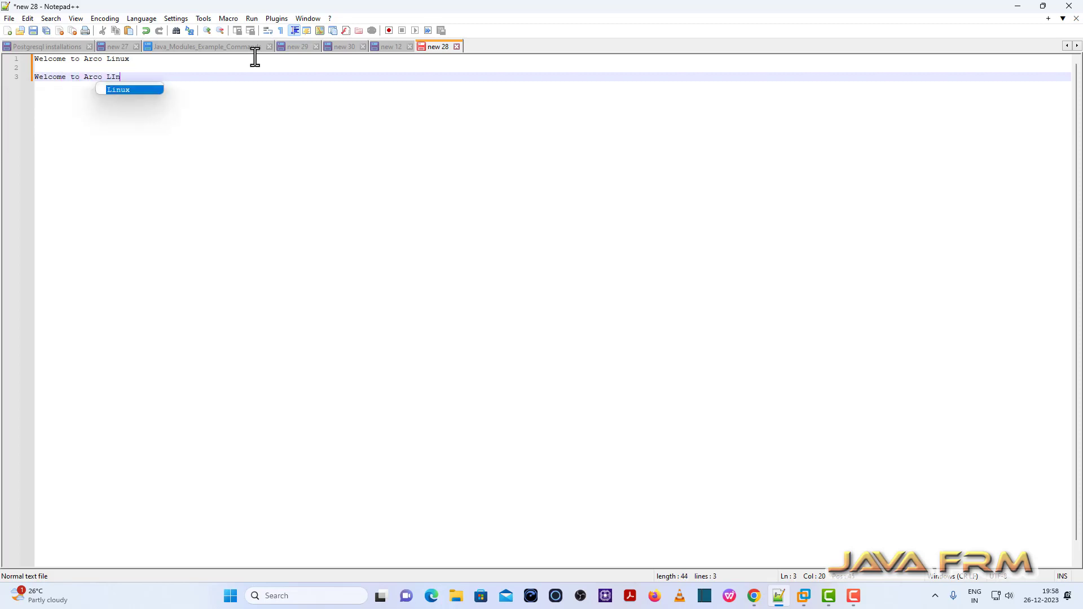
{"action": "key", "text": "BackSpace"}
{"action": "key", "text": "BackSpace"}
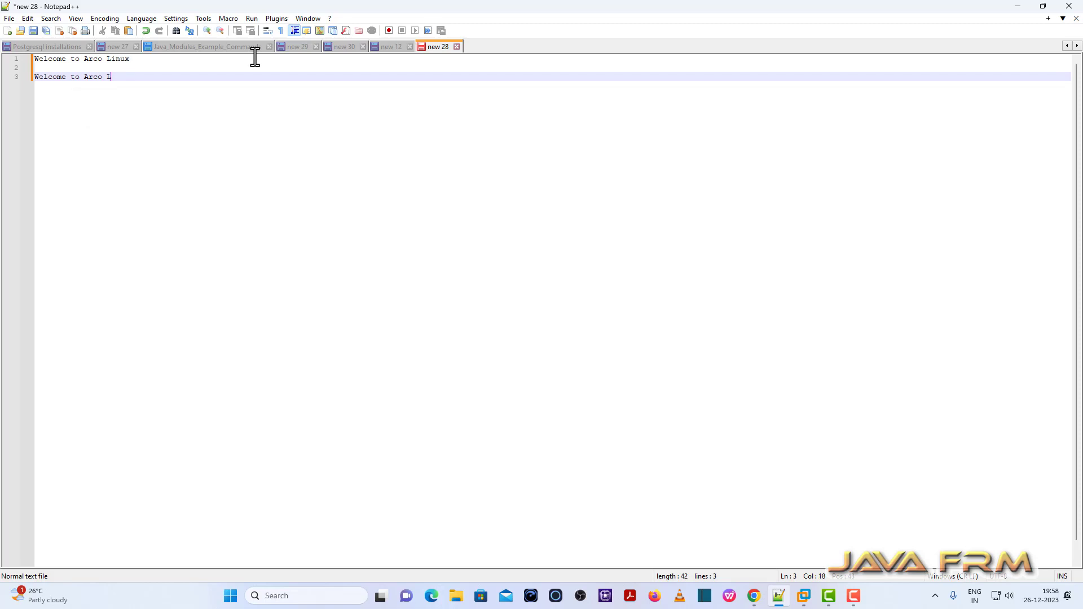
{"action": "type", "text": "inux from Windows 11 in VMWare Workstation"}
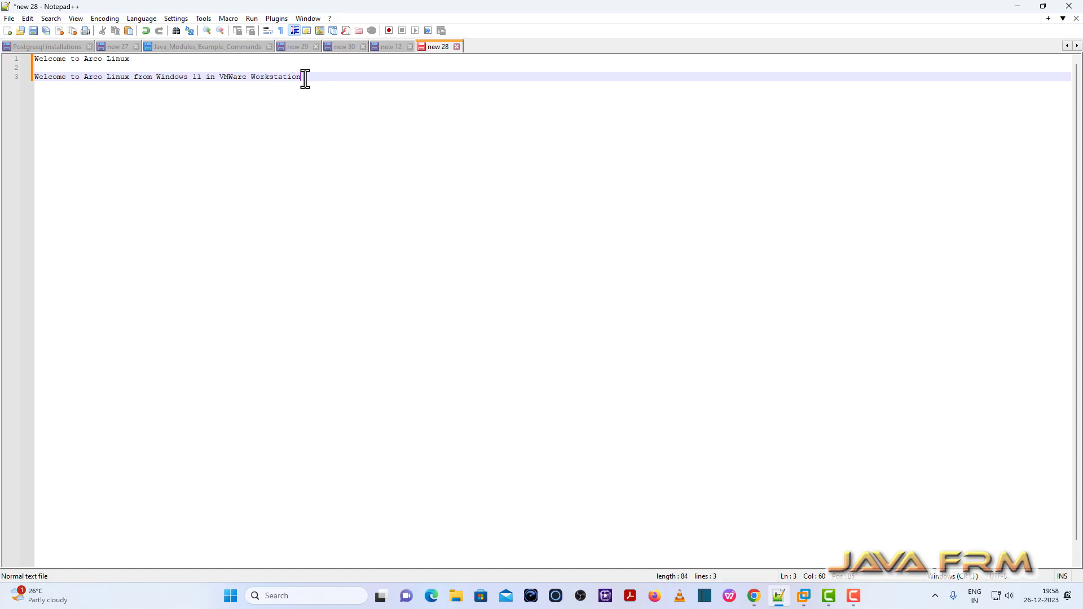
Copy the whole new third line to the clipboard and switch back to the ArcoLinux-23.12 virtual machine in VMware Workstation.
{"action": "left_click_drag", "start_coordinate": [303, 76], "coordinate": [12, 79]}
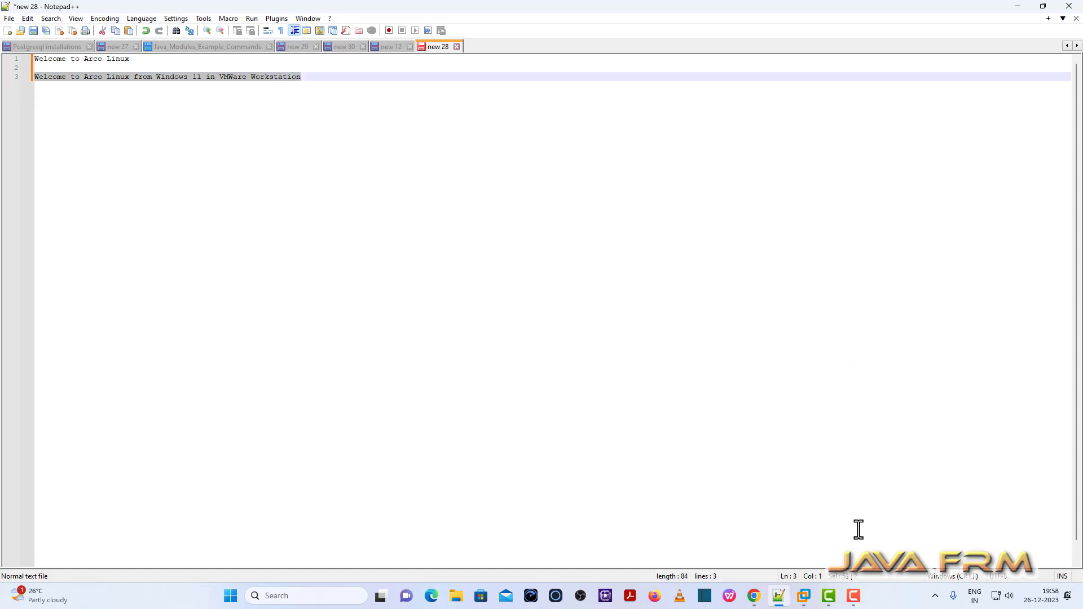
{"action": "mouse_move", "coordinate": [808, 602]}
{"action": "left_click", "coordinate": [824, 530]}
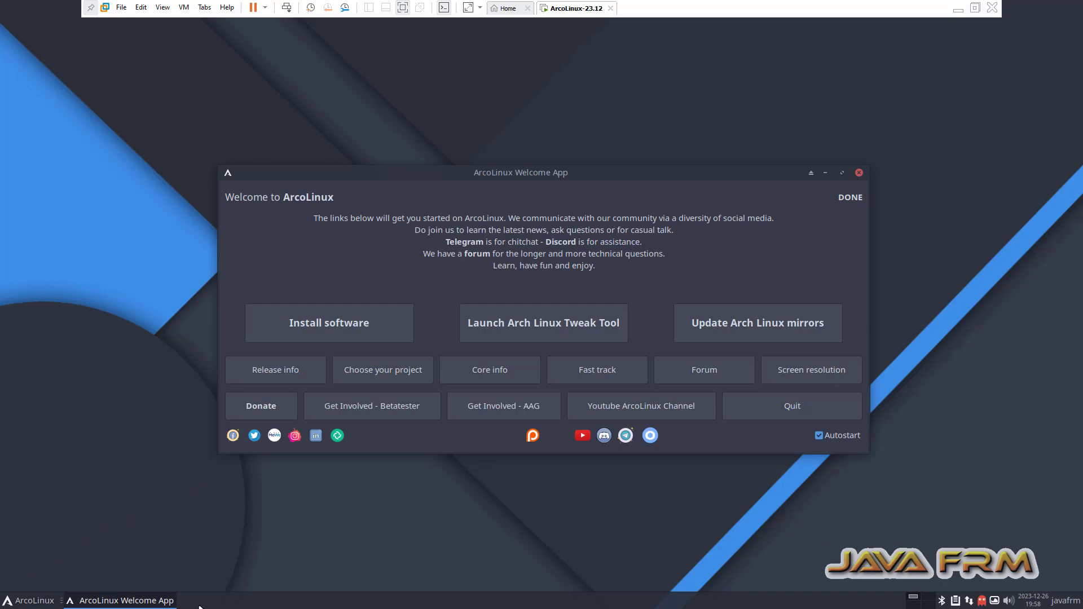
Launch Sublime Text from the Development applications of the ArcoLinux guest.
{"action": "left_click", "coordinate": [17, 601]}
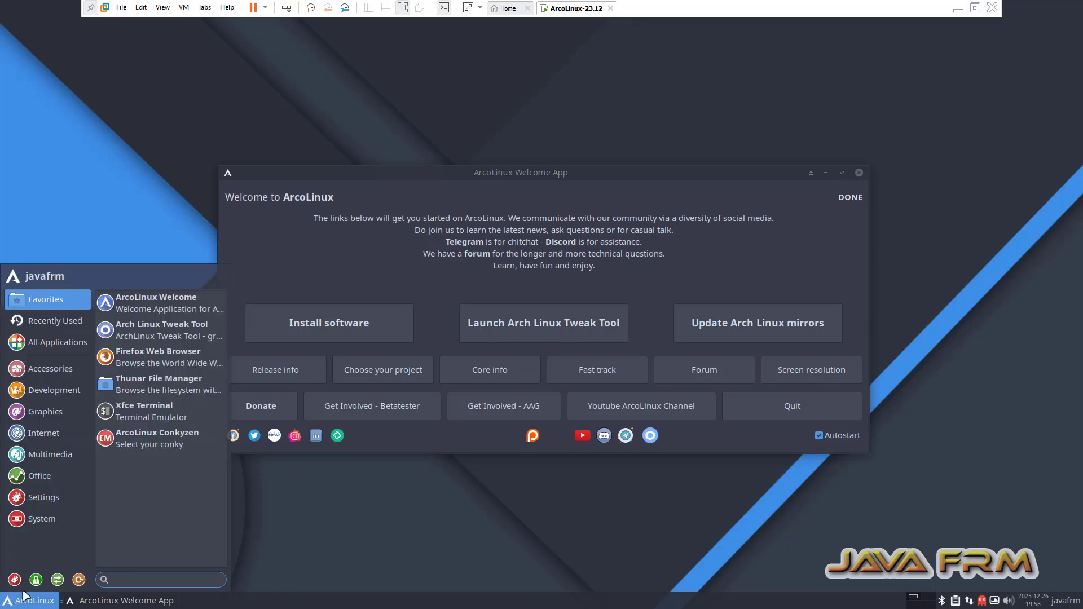
{"action": "left_click", "coordinate": [73, 349]}
{"action": "left_click", "coordinate": [43, 372]}
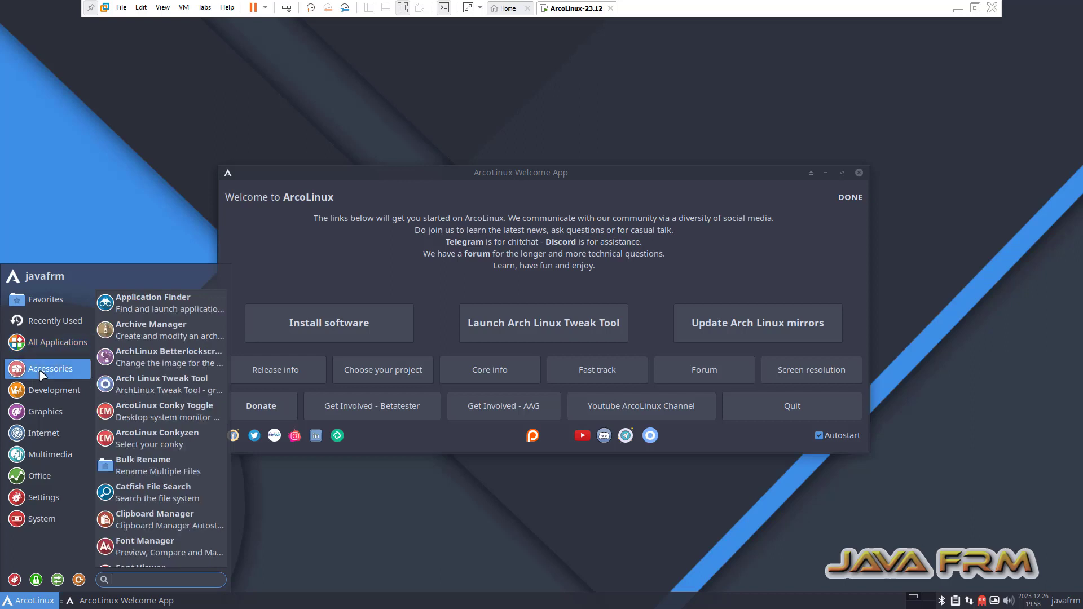
{"action": "left_click", "coordinate": [51, 390]}
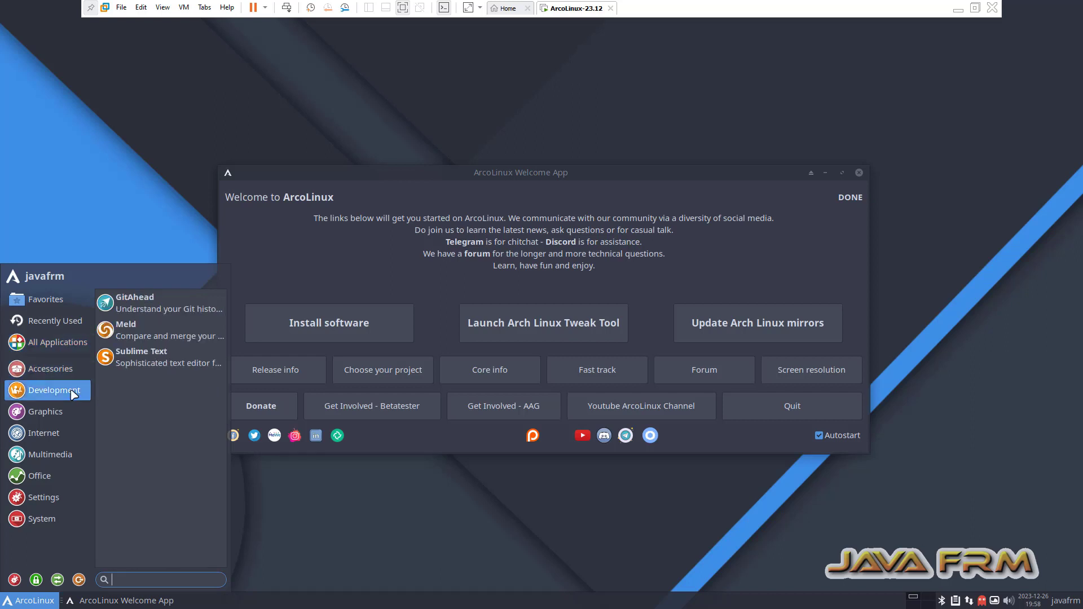
{"action": "left_click", "coordinate": [151, 365]}
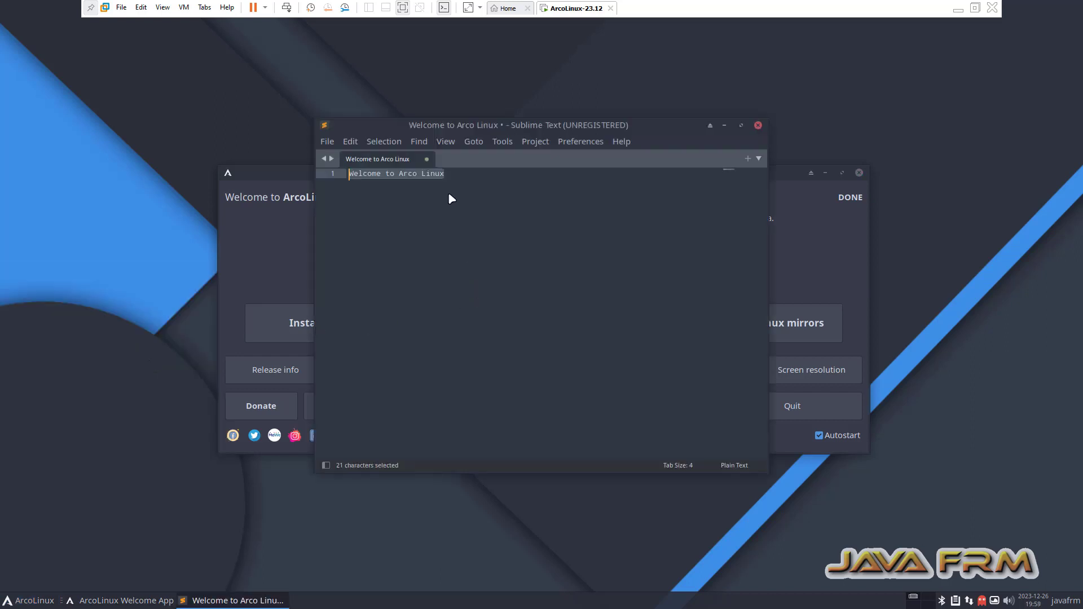
Create a new file in Sublime Text and paste the line copied from the Windows host into it.
{"action": "left_click", "coordinate": [327, 143]}
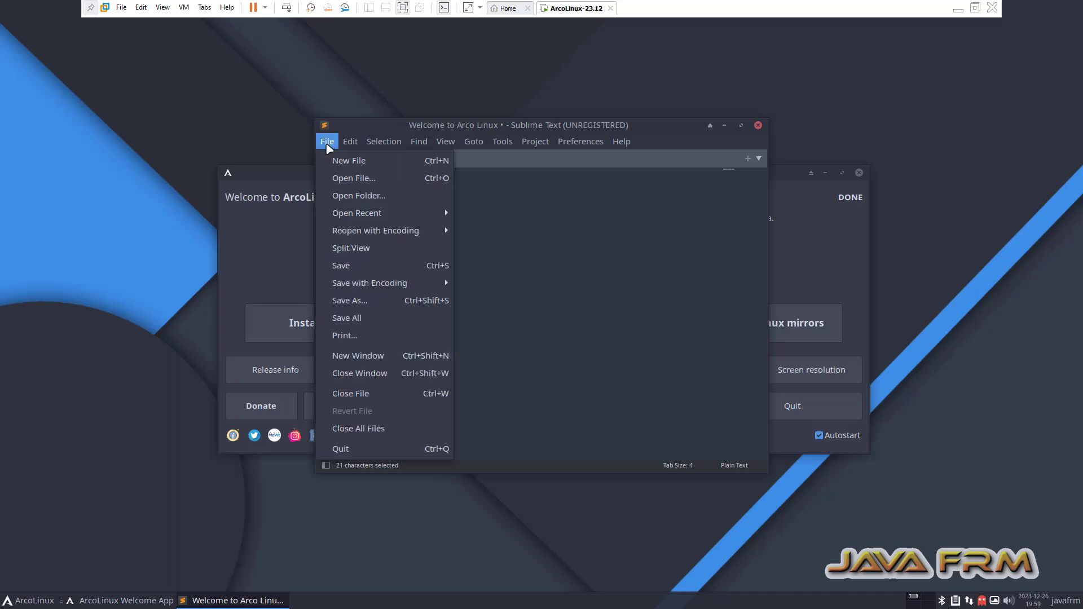
{"action": "left_click", "coordinate": [355, 161]}
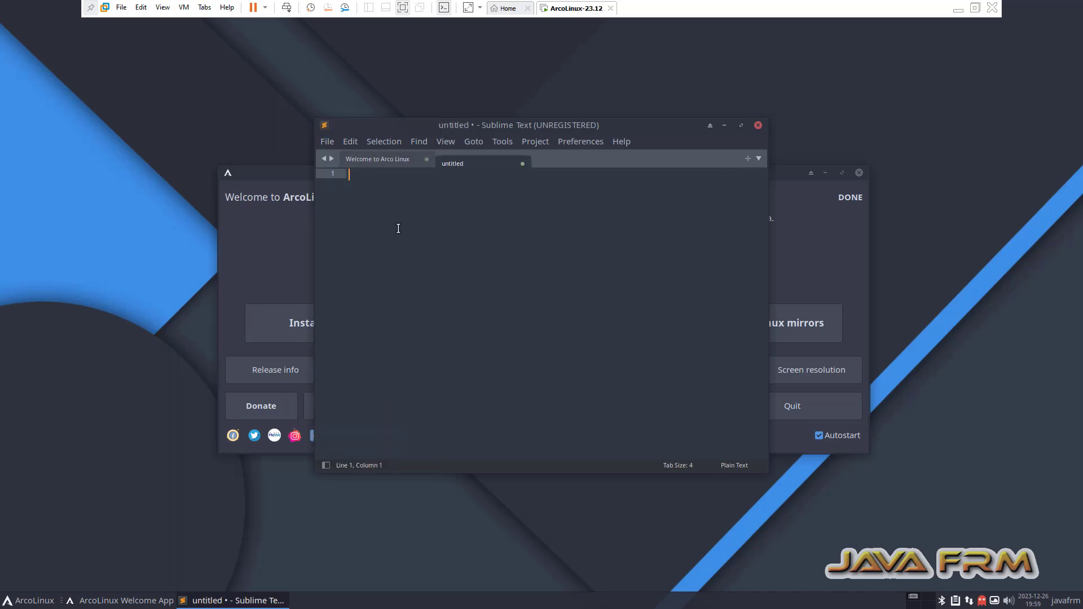
{"action": "right_click", "coordinate": [398, 233]}
{"action": "left_click", "coordinate": [430, 300]}
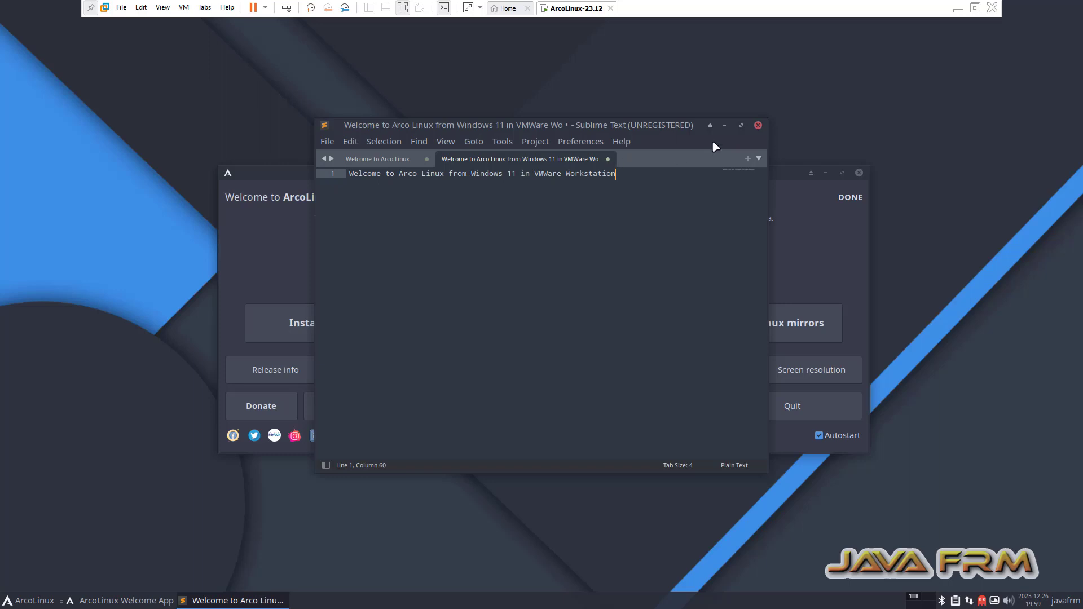
Close Sublime Text and the ArcoLinux Welcome App.
{"action": "left_click", "coordinate": [758, 125]}
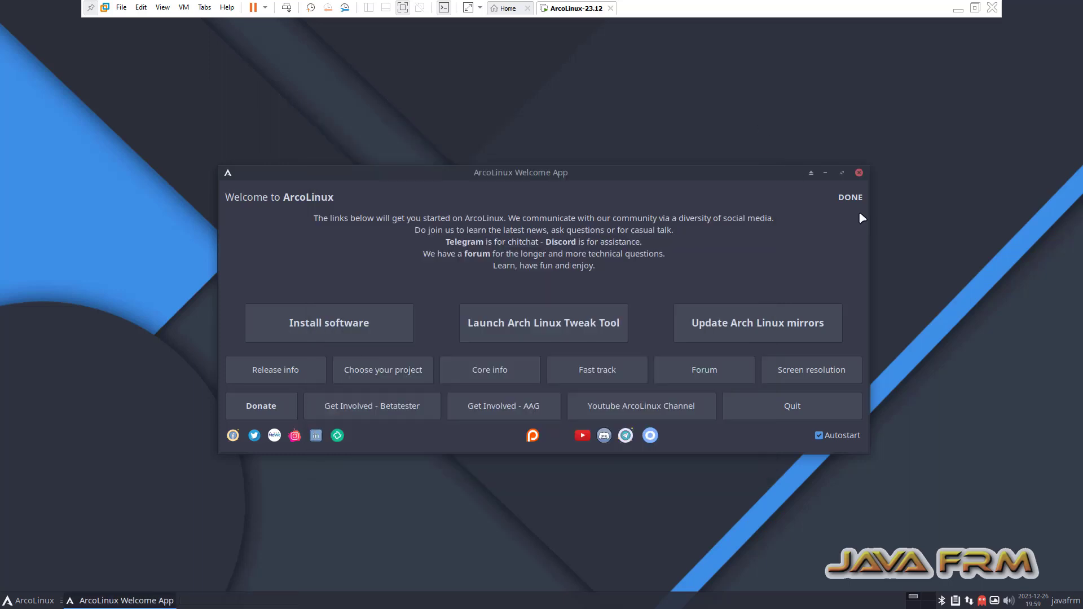
{"action": "left_click", "coordinate": [859, 173]}
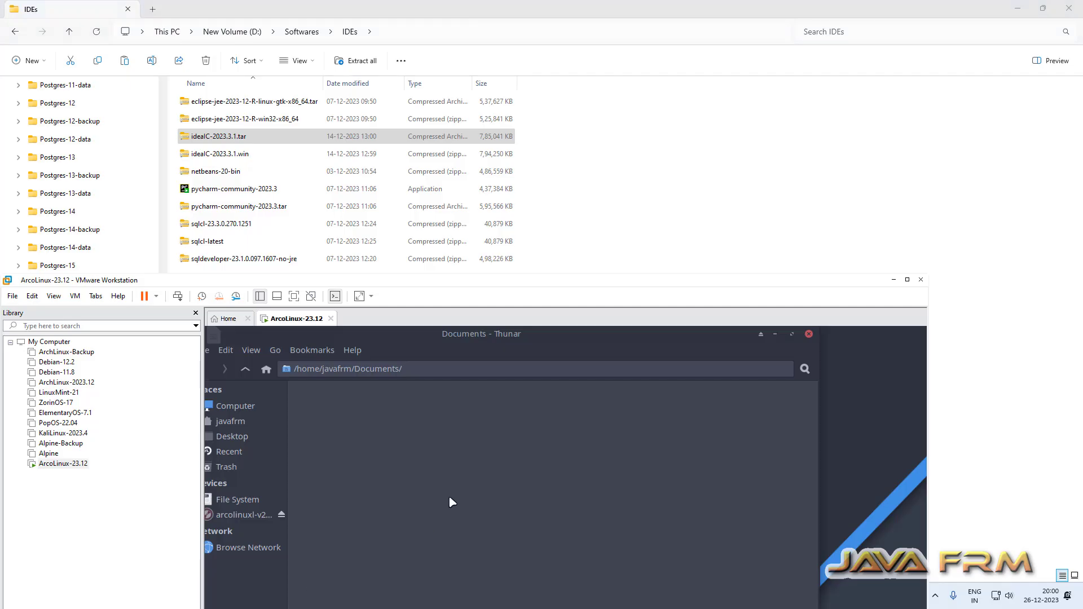
Try to paste the archive copied on the Windows host into the guest's Documents folder, and dismiss the resulting dialog.
{"action": "right_click", "coordinate": [431, 474]}
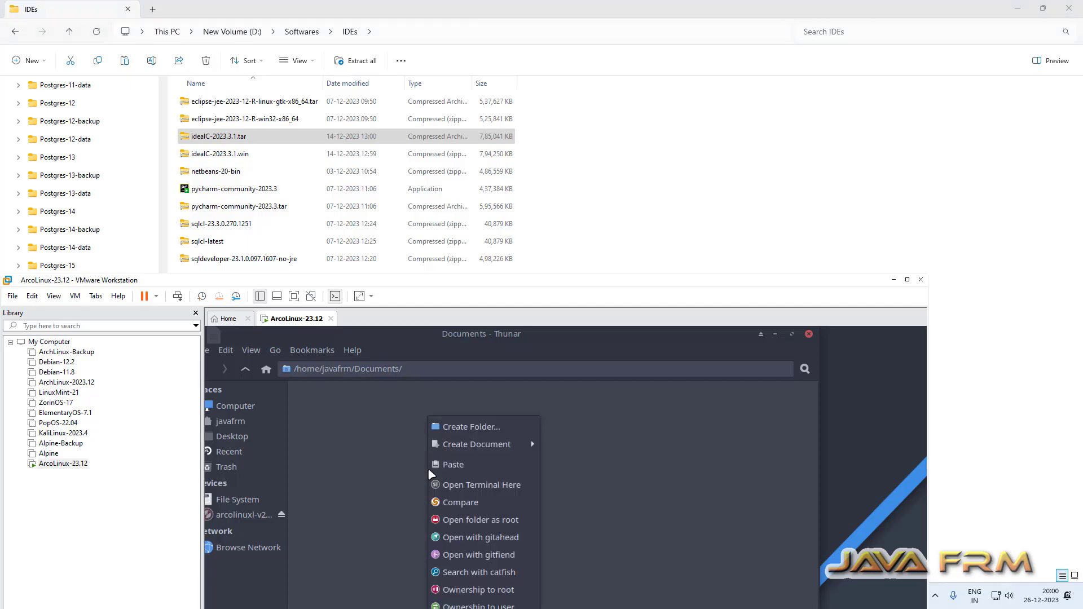
{"action": "left_click", "coordinate": [463, 466]}
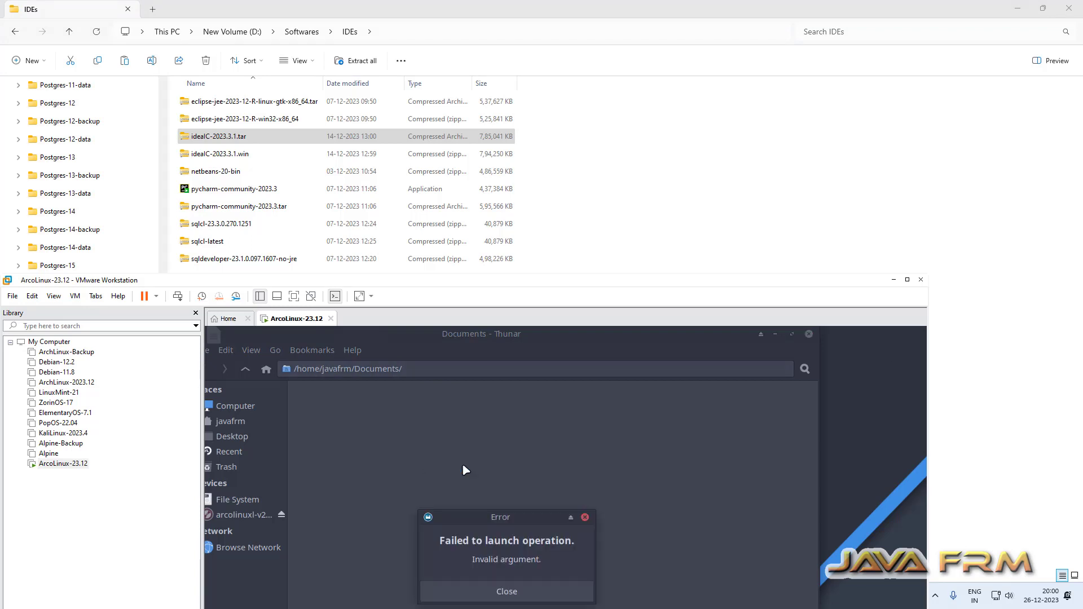
{"action": "left_click", "coordinate": [504, 592]}
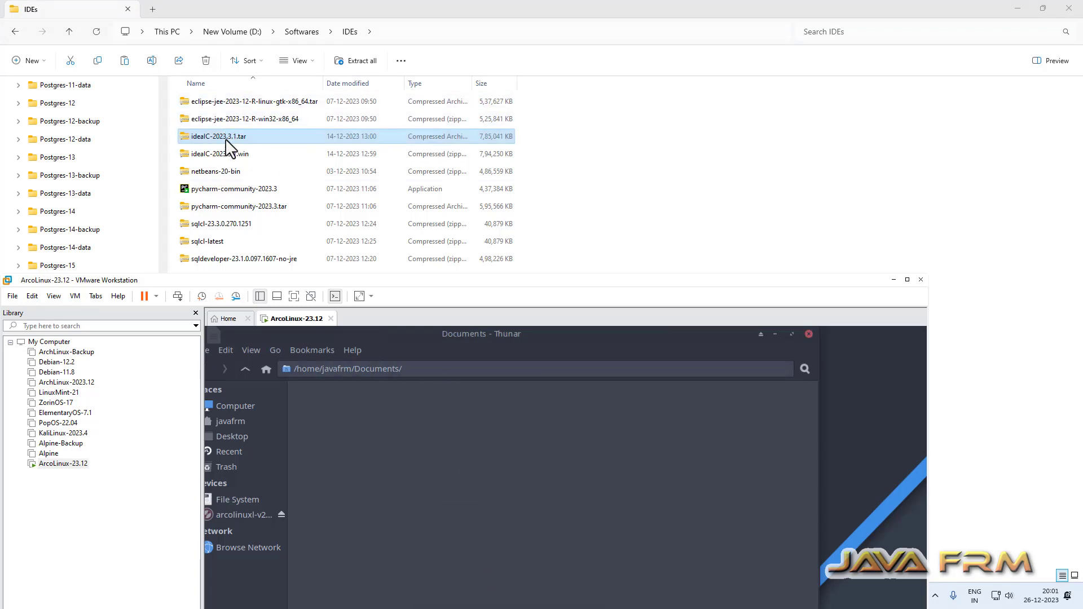
Transfer ideaIC-2023.3.1.tar from the Windows IDEs folder into the guest's Documents folder using the drag-and-drop integration.
{"action": "left_click_drag", "start_coordinate": [234, 137], "coordinate": [434, 587]}
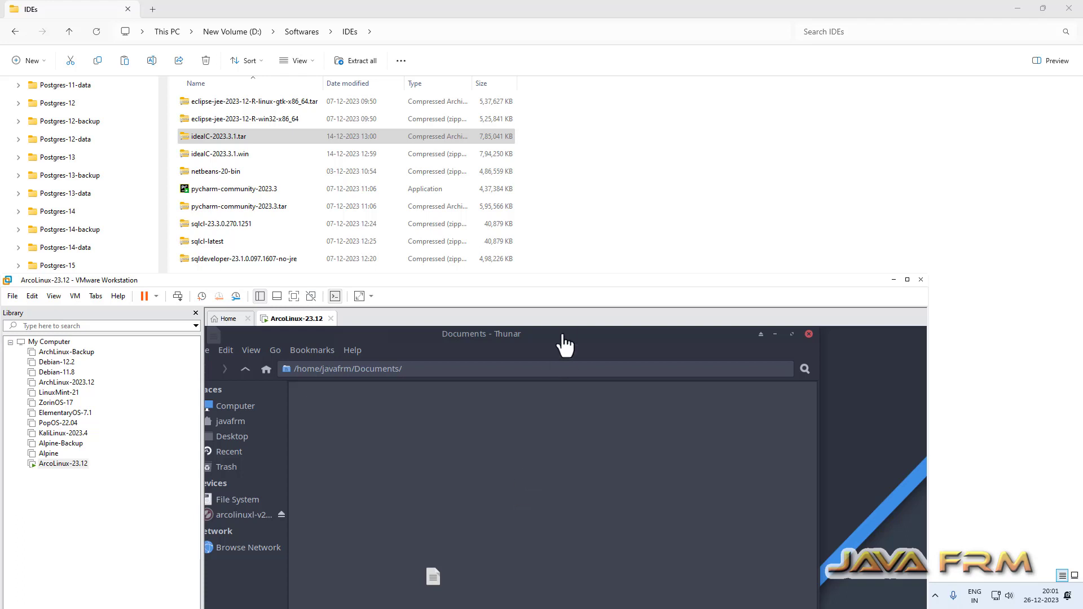
{"action": "left_click_drag", "start_coordinate": [566, 293], "coordinate": [561, 261]}
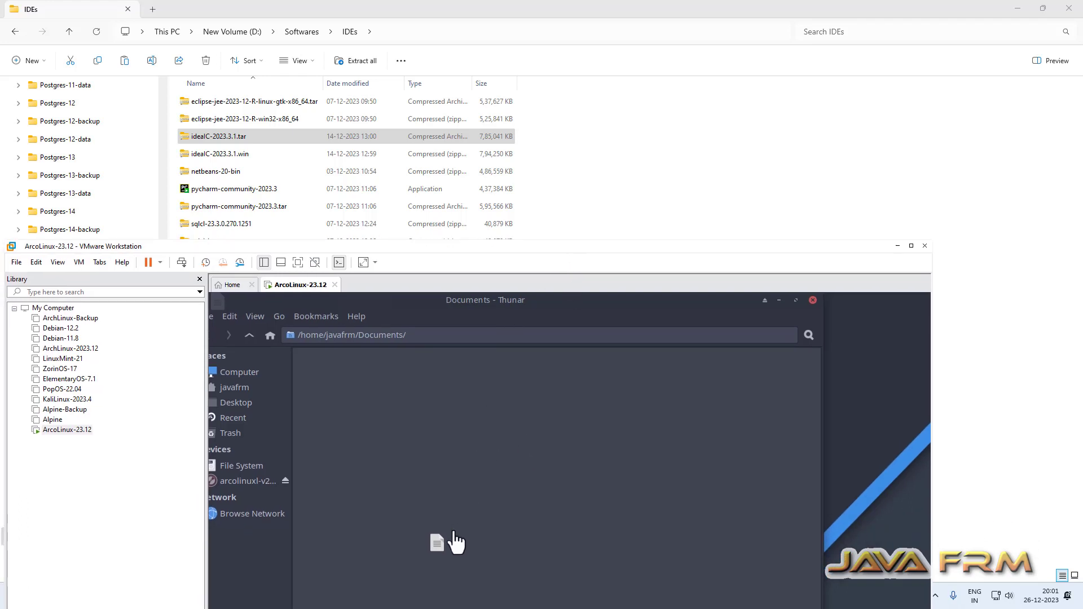
{"action": "left_click", "coordinate": [450, 561]}
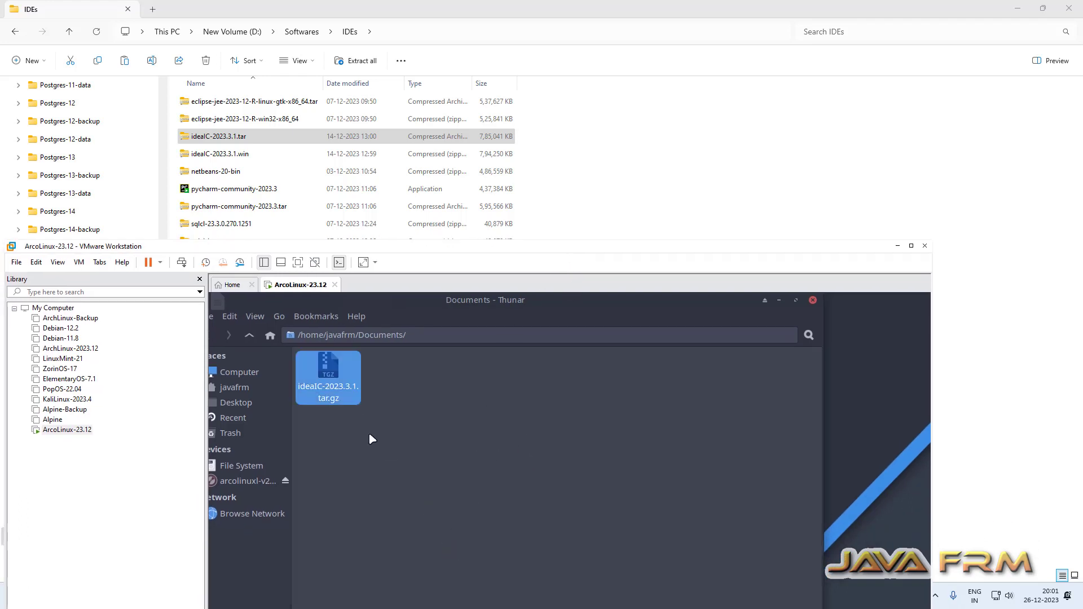
Inspect ideaIC-2023.3.1.tar.gz in Archive Manager with VMware maximized, checking the contents of the idea-IC-233.11799.300 folder, and close the archive.
{"action": "left_click", "coordinate": [464, 432]}
{"action": "right_click", "coordinate": [330, 399]}
{"action": "left_click", "coordinate": [375, 318]}
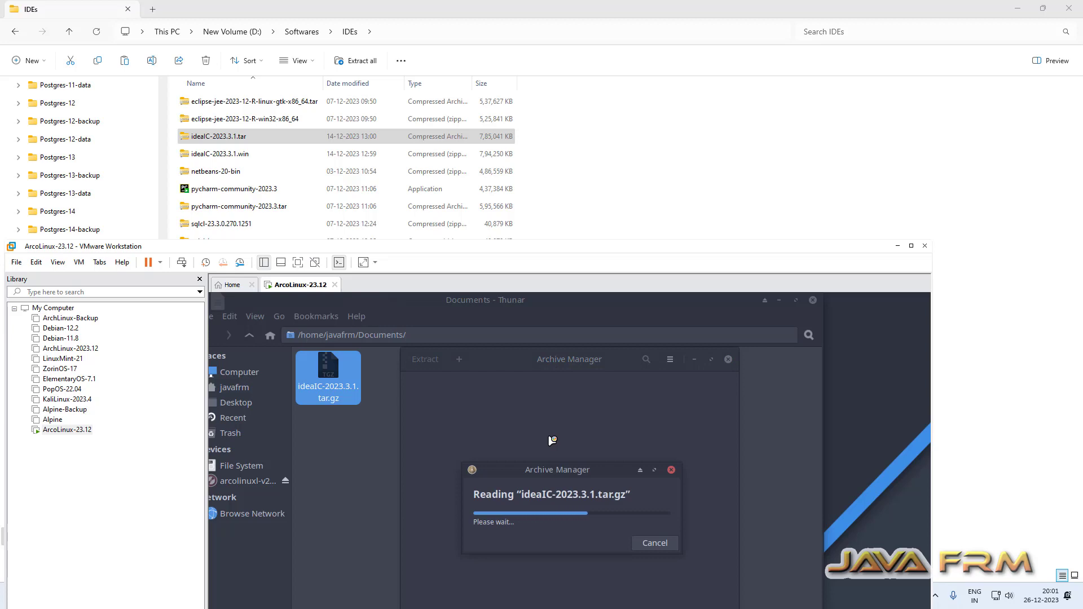
{"action": "left_click", "coordinate": [911, 246]}
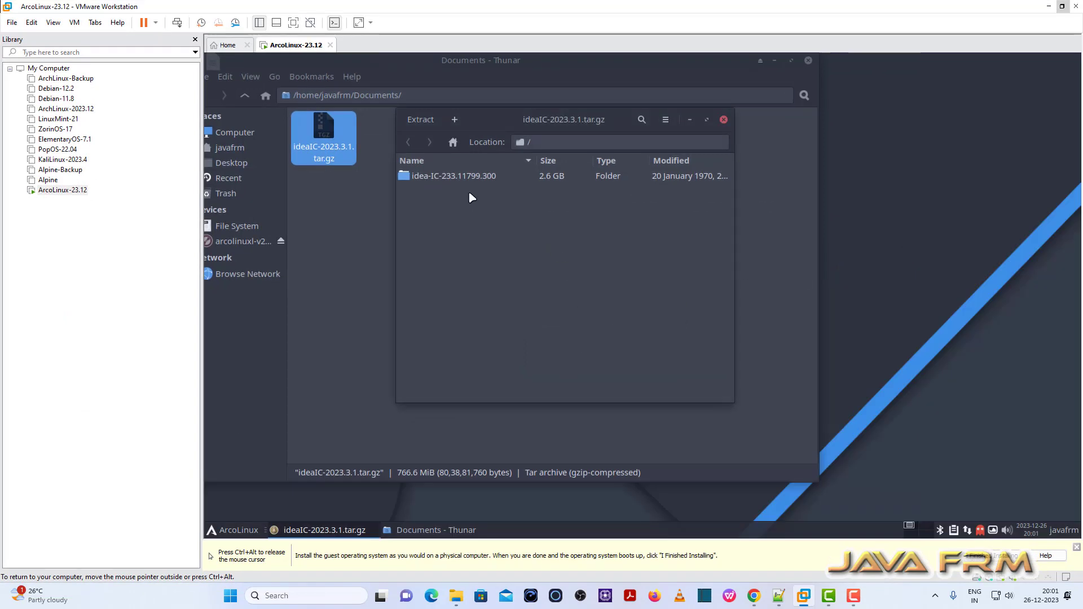
{"action": "double_click", "coordinate": [455, 177]}
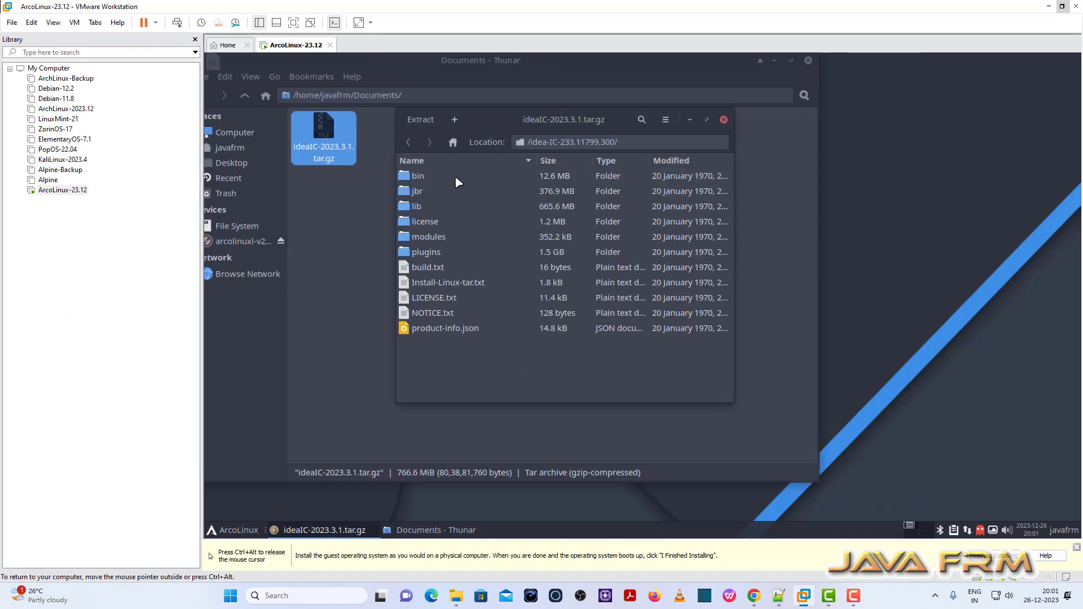
{"action": "left_click", "coordinate": [724, 120]}
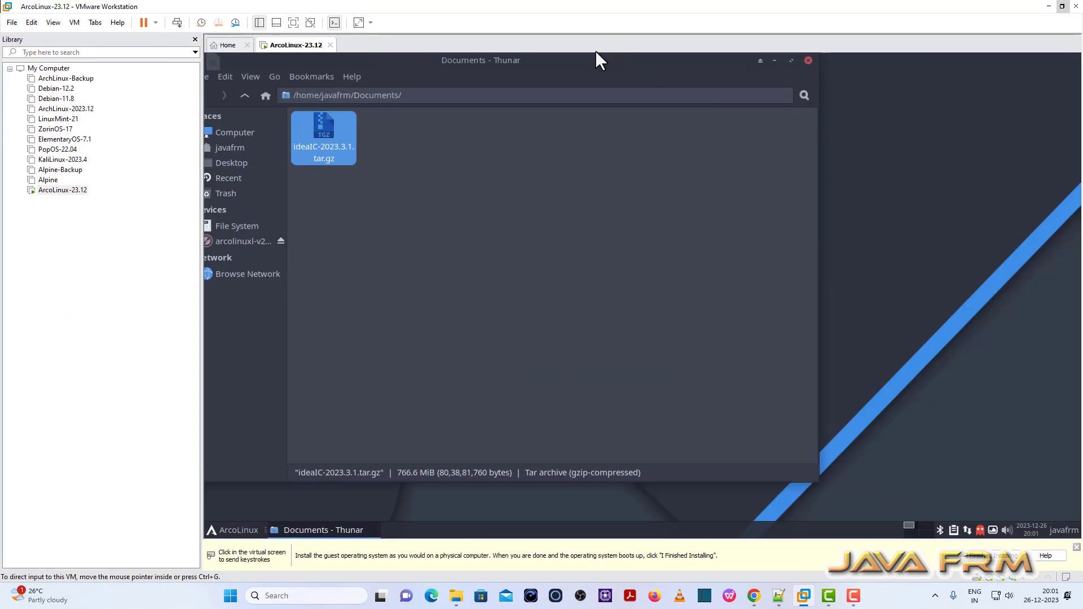
Close the guest's Documents file manager window and shut down the ArcoLinux guest.
{"action": "left_click_drag", "start_coordinate": [584, 60], "coordinate": [683, 154]}
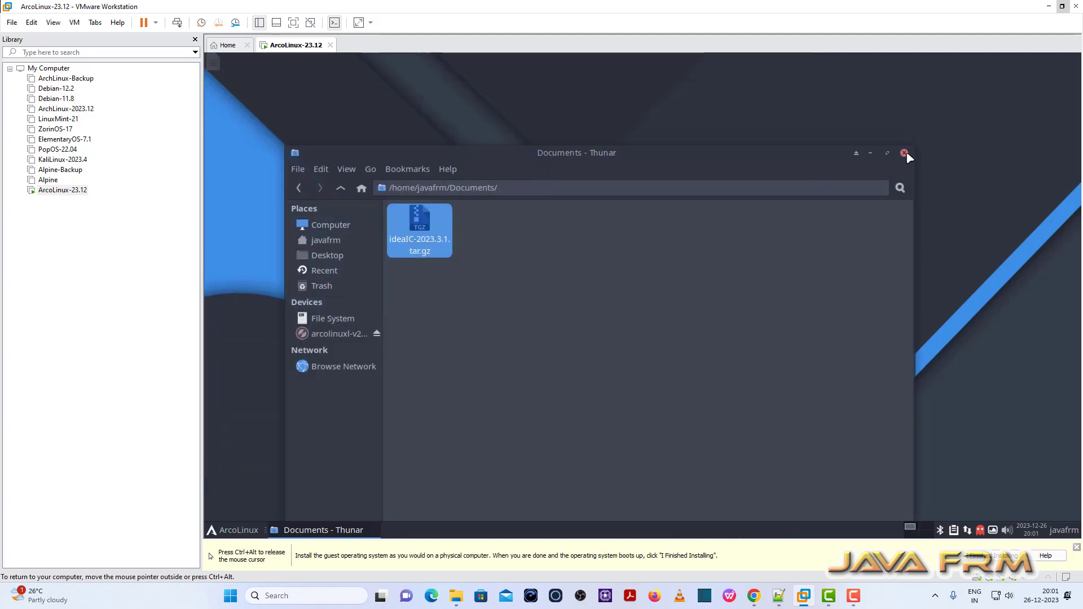
{"action": "left_click", "coordinate": [905, 153]}
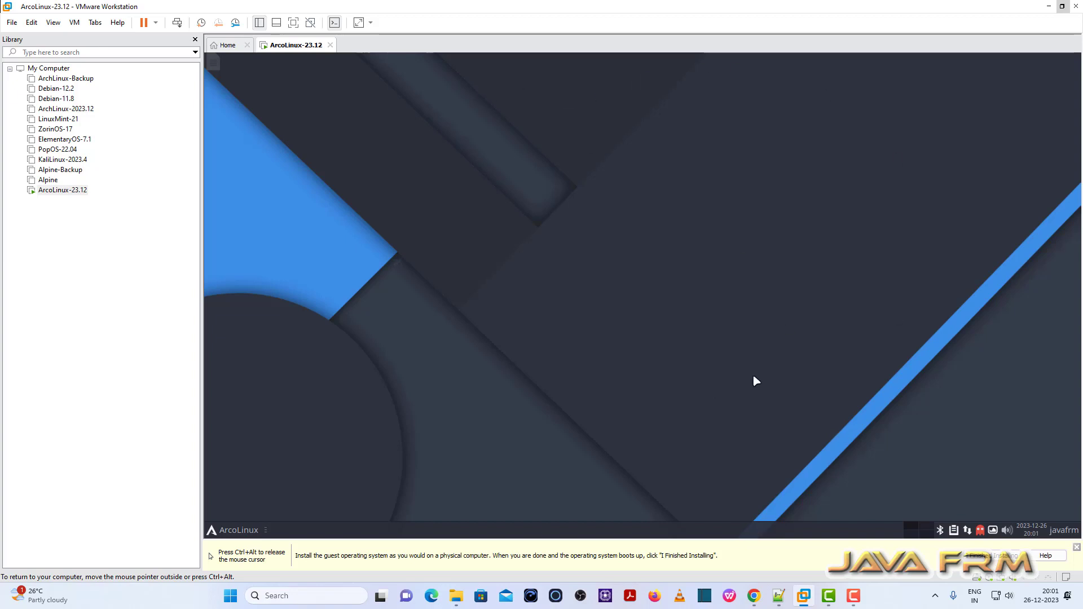
{"action": "left_click", "coordinate": [220, 533]}
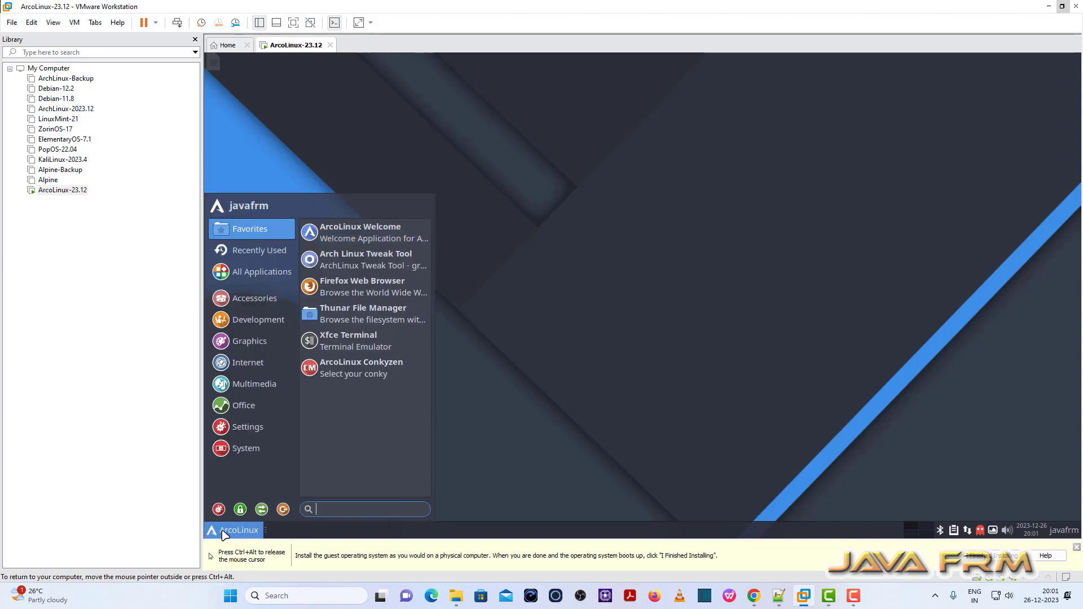
{"action": "left_click", "coordinate": [283, 510]}
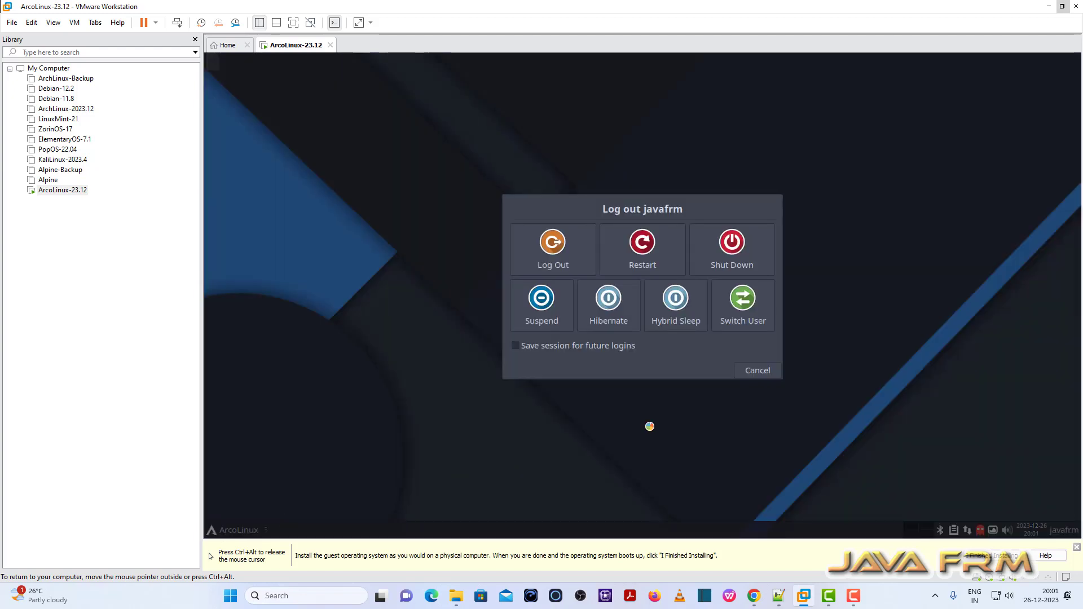
{"action": "left_click", "coordinate": [732, 248]}
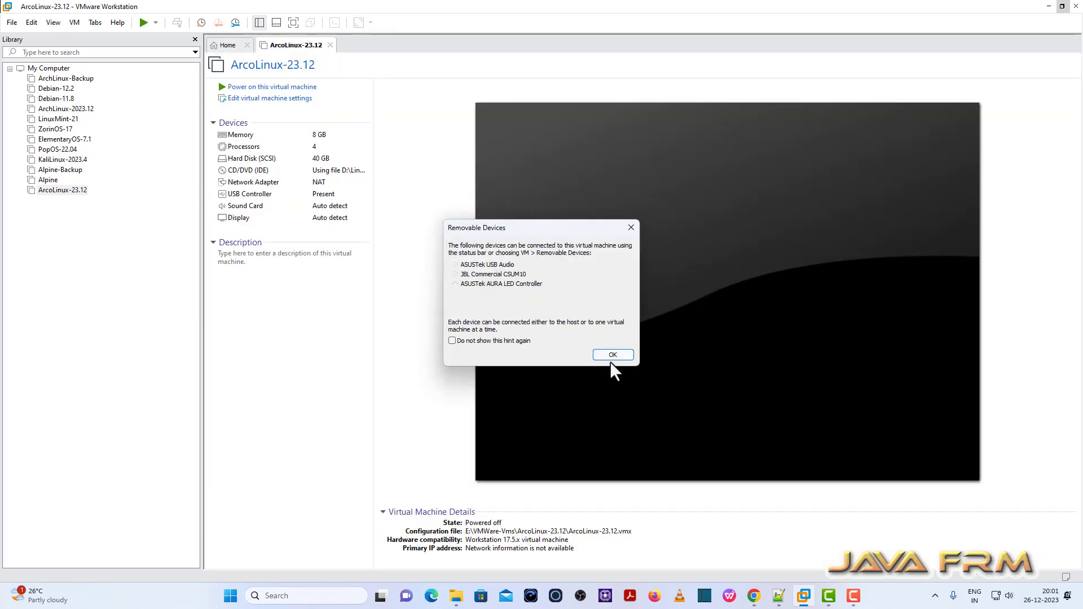
Dismiss the removable devices hint and set folder sharing to Always enabled in the ArcoLinux-23.12 virtual machine's settings.
{"action": "left_click", "coordinate": [611, 356]}
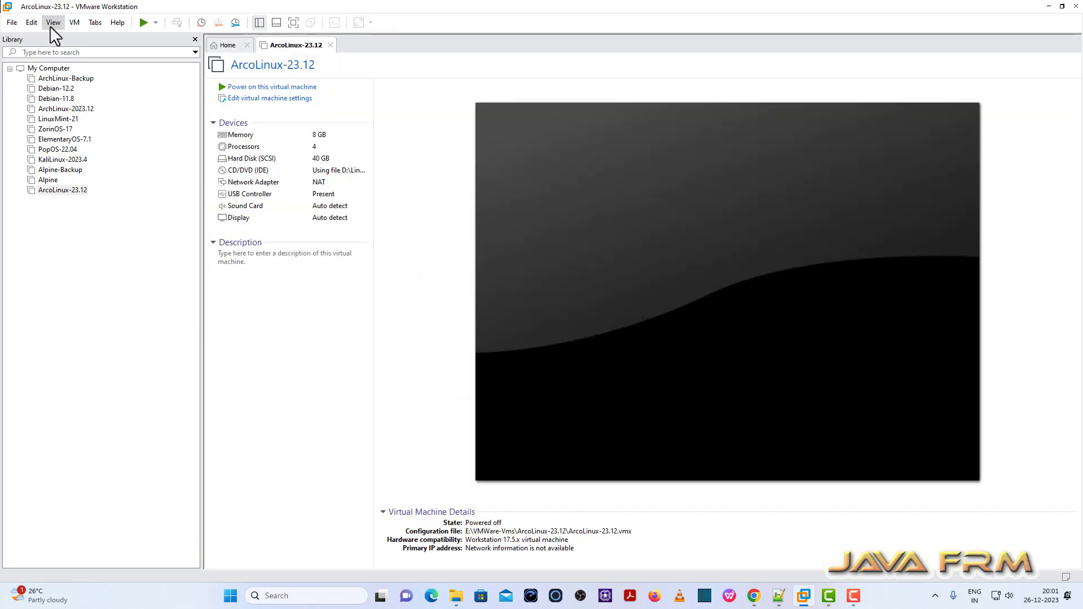
{"action": "left_click", "coordinate": [74, 22]}
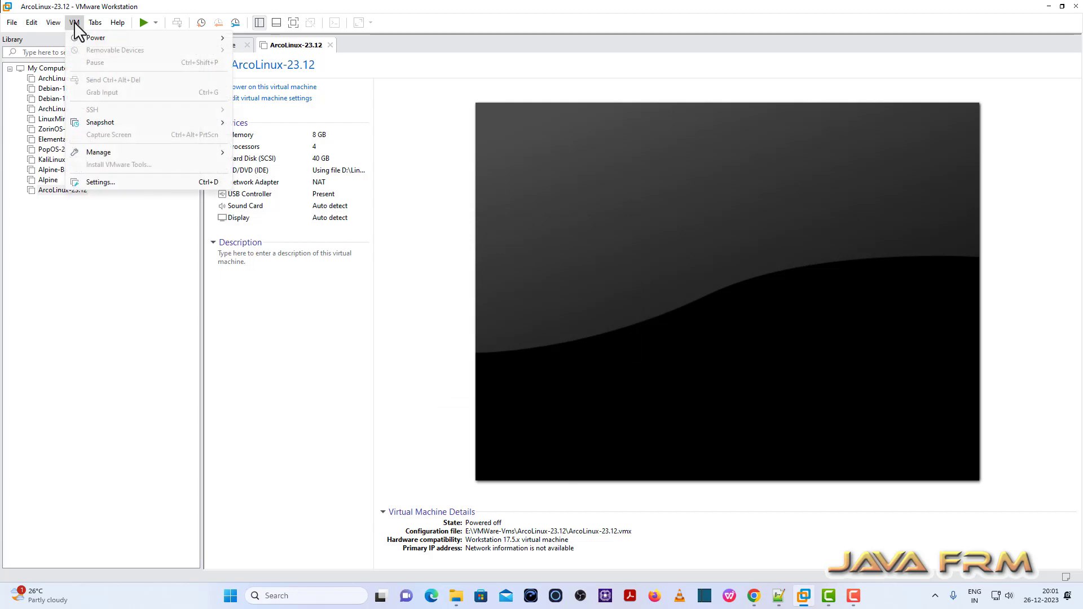
{"action": "left_click", "coordinate": [123, 182]}
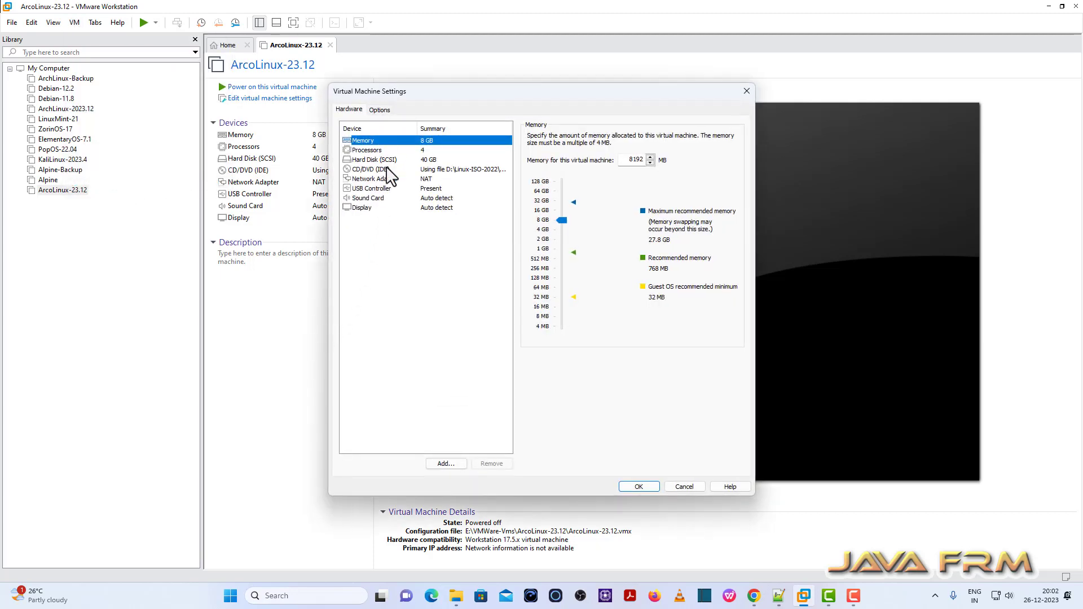
{"action": "left_click", "coordinate": [379, 110]}
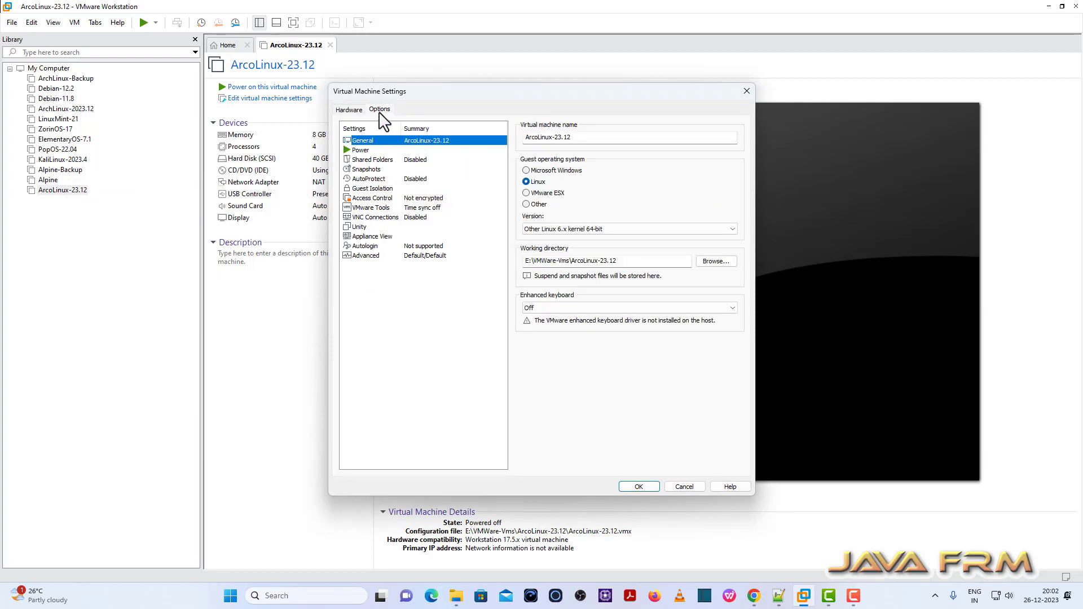
{"action": "left_click", "coordinate": [372, 160]}
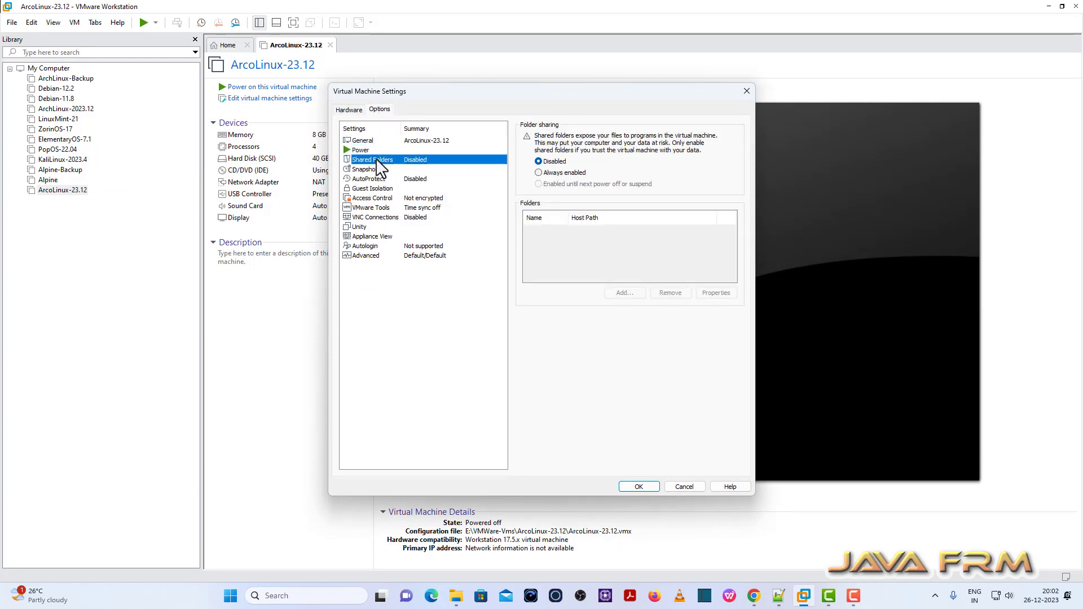
{"action": "left_click", "coordinate": [539, 172]}
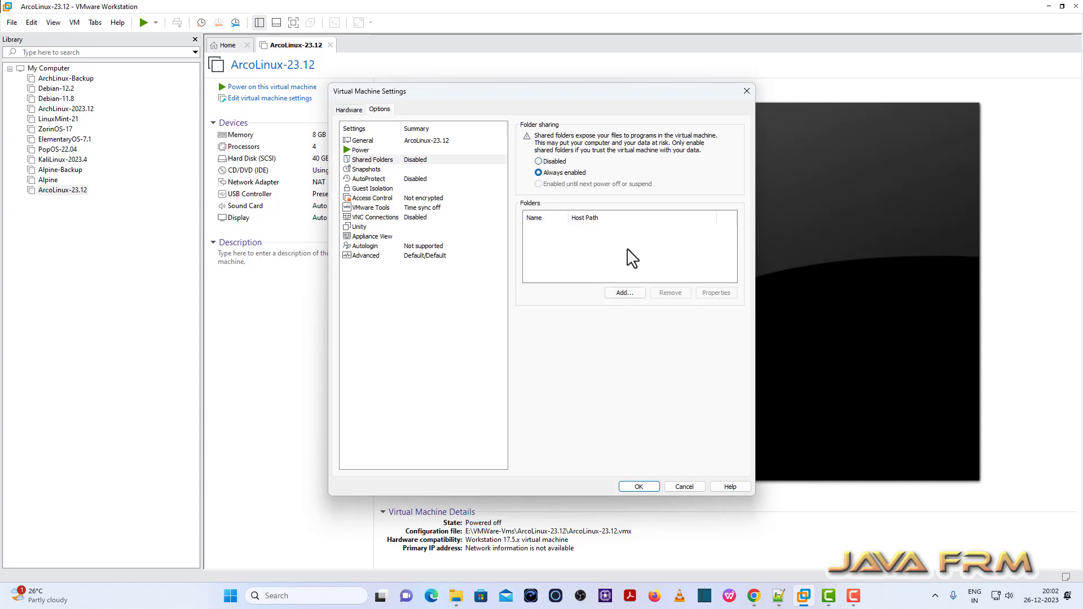
Add host folder D:\Linux-ISO-2022 as an enabled shared folder named Linux-ISO-2022, and save the virtual machine settings.
{"action": "left_click", "coordinate": [625, 294]}
{"action": "left_click", "coordinate": [602, 387]}
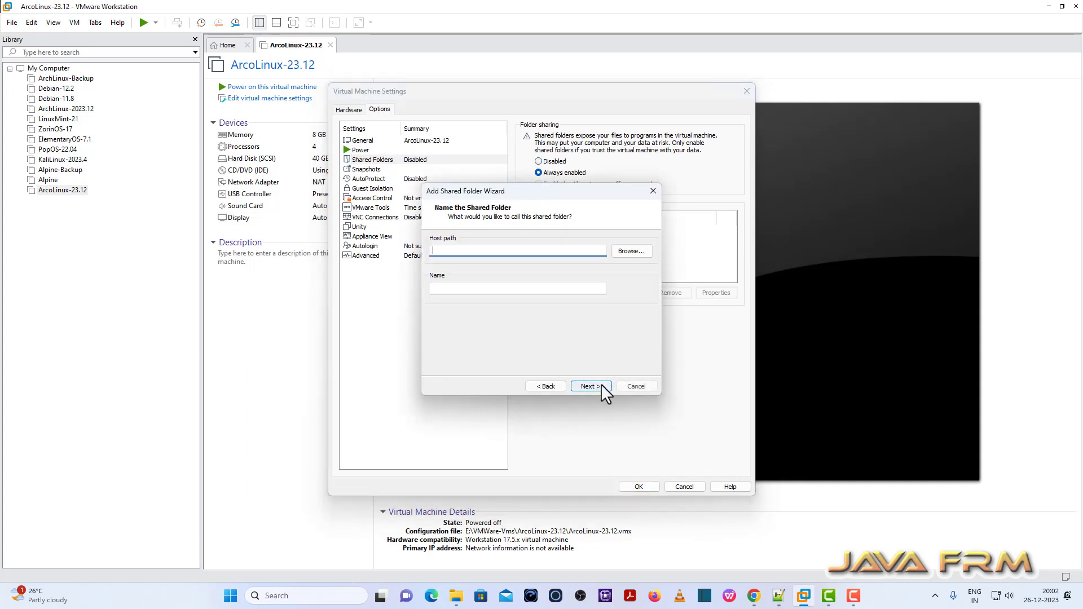
{"action": "left_click", "coordinate": [639, 253]}
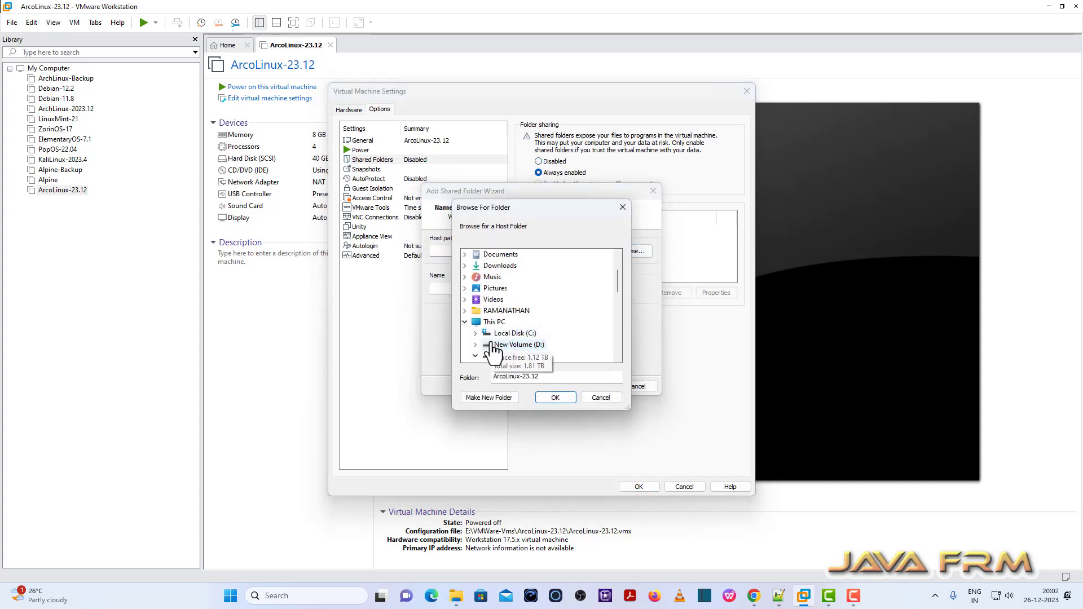
{"action": "left_click", "coordinate": [475, 346]}
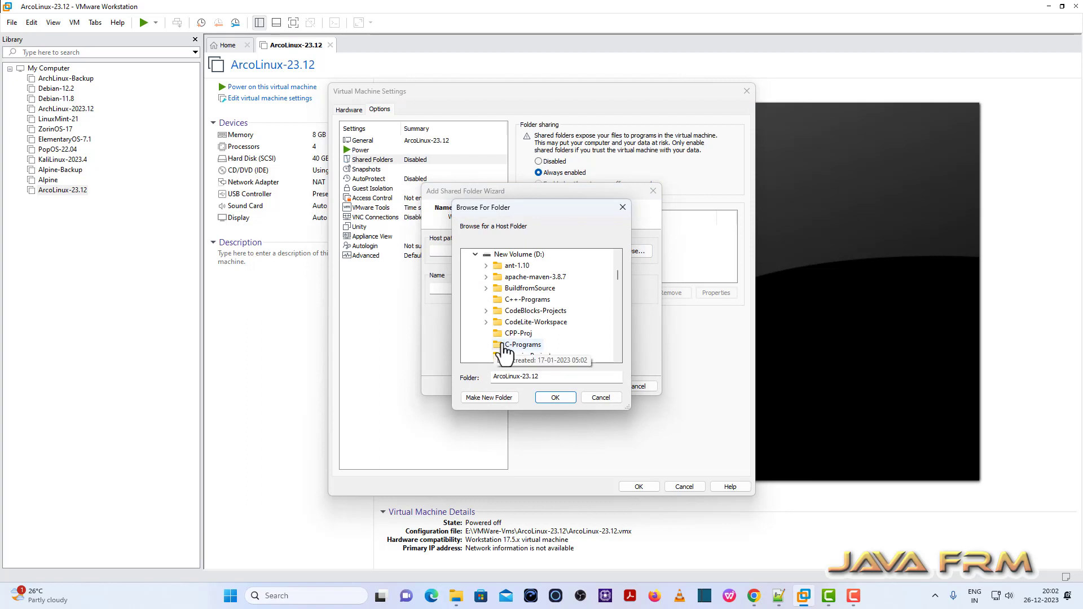
{"action": "scroll", "coordinate": [506, 349], "scroll_direction": "down", "scroll_amount": 3}
{"action": "scroll", "coordinate": [548, 358], "scroll_direction": "down", "scroll_amount": 2}
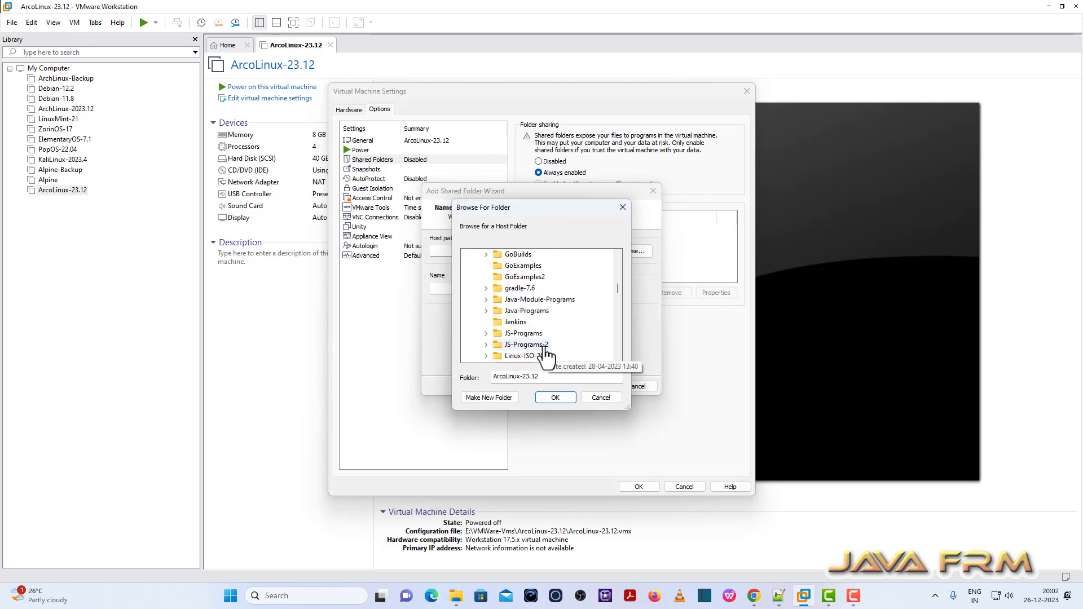
{"action": "left_click", "coordinate": [544, 356]}
{"action": "left_click", "coordinate": [557, 398]}
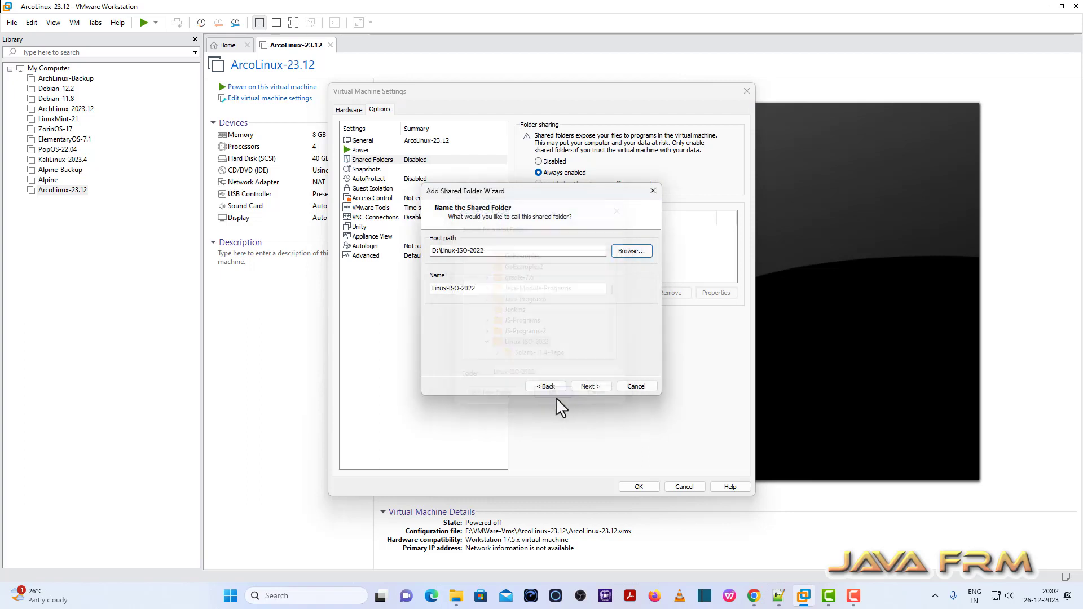
{"action": "left_click", "coordinate": [590, 387]}
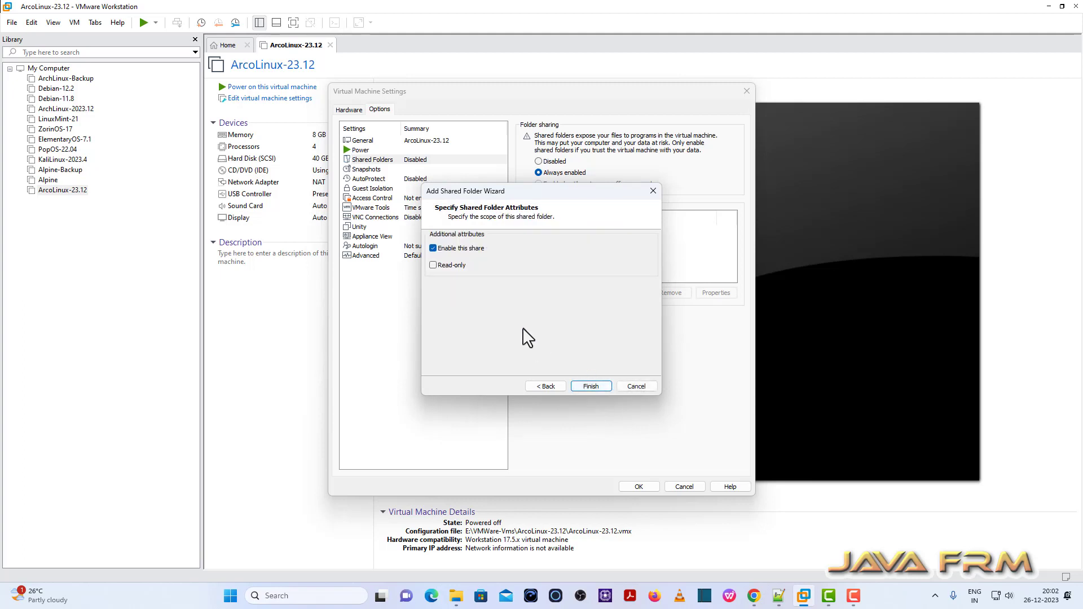
{"action": "left_click", "coordinate": [591, 387]}
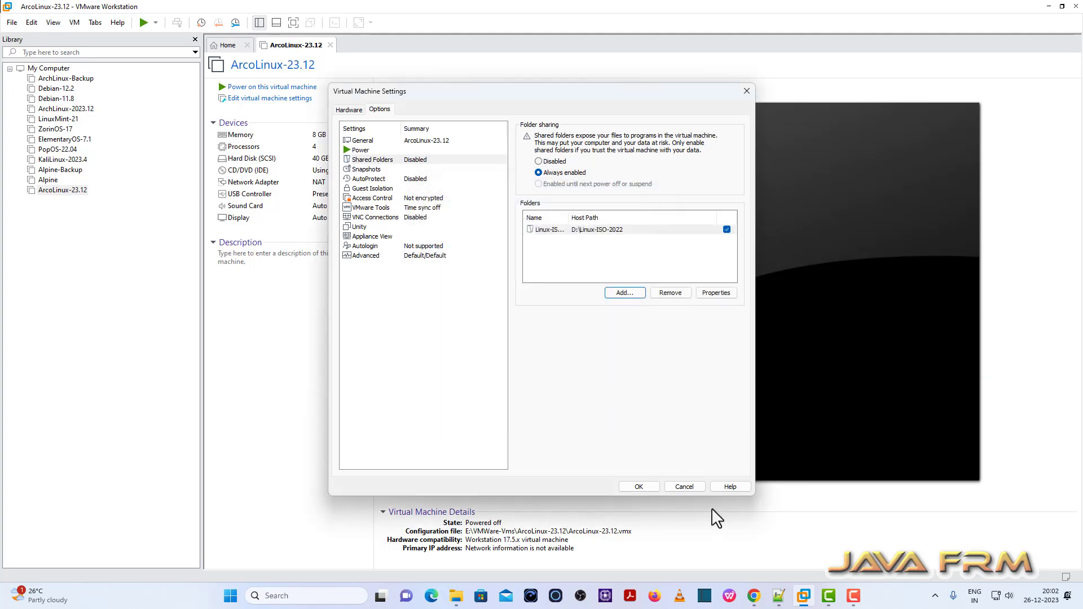
{"action": "left_click", "coordinate": [648, 486]}
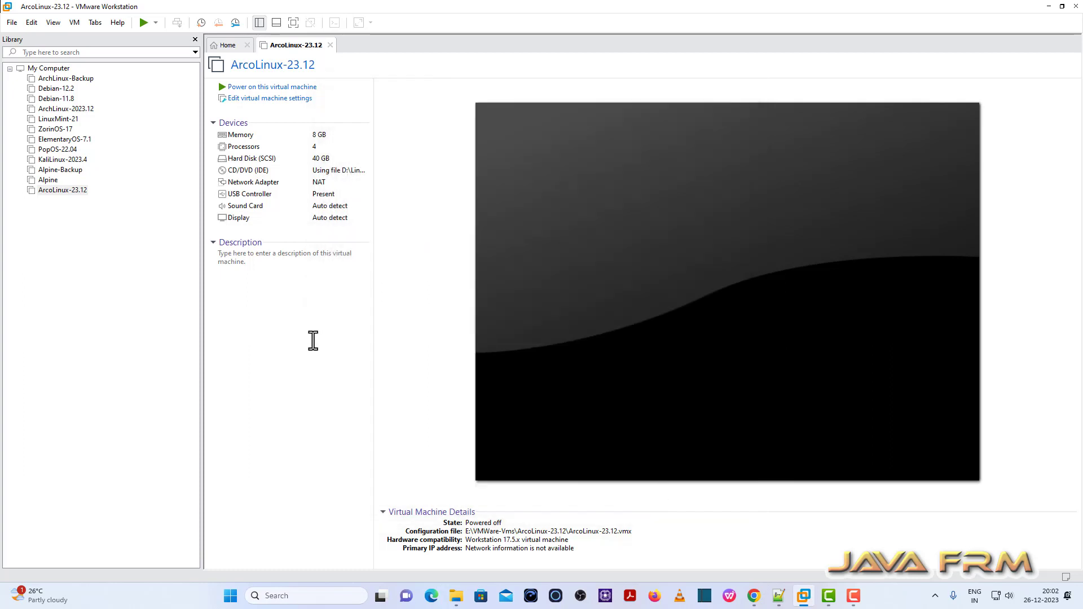
Power on the ArcoLinux-23.12 virtual machine and open /etc/fuse.conf with vim in the guest's root terminal.
{"action": "left_click", "coordinate": [291, 89]}
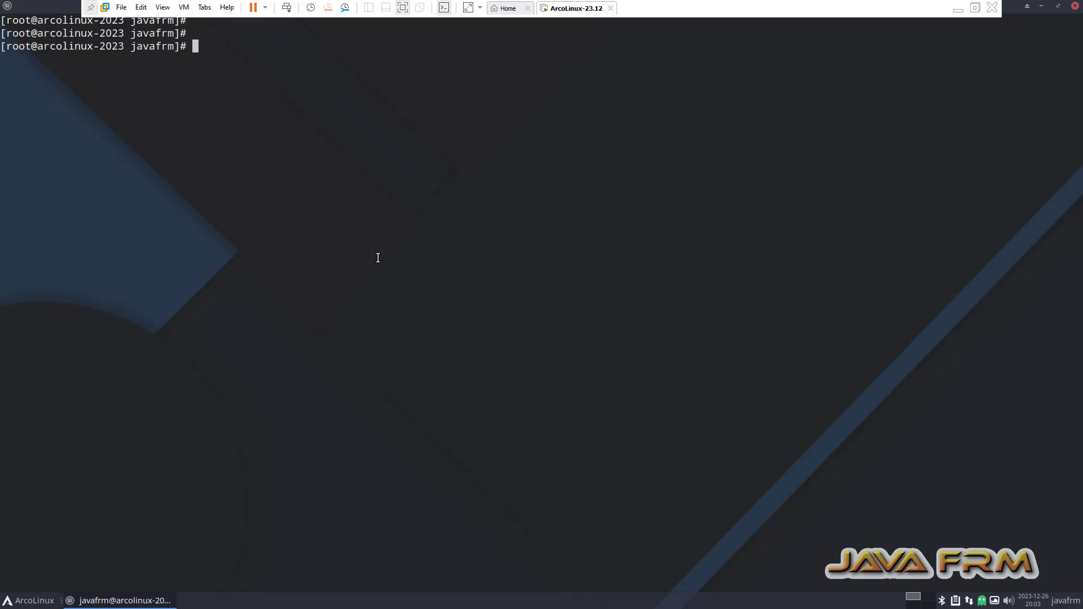
{"action": "type", "text": "vi /etc/fuse.conf"}
{"action": "key", "text": "Return"}
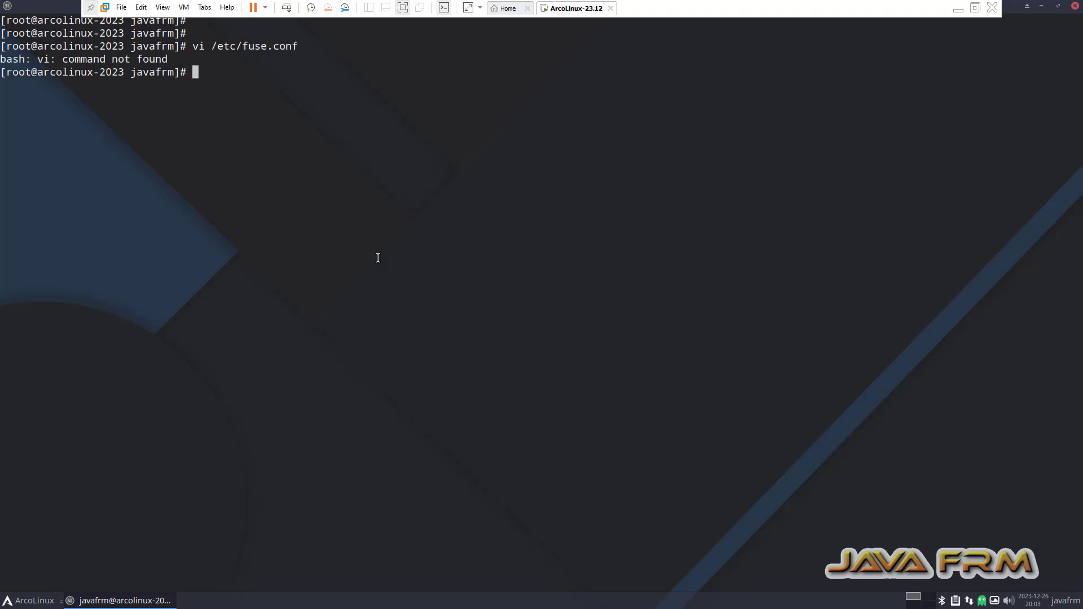
{"action": "type", "text": "vim /etc/fuse.conf"}
{"action": "key", "text": "Return"}
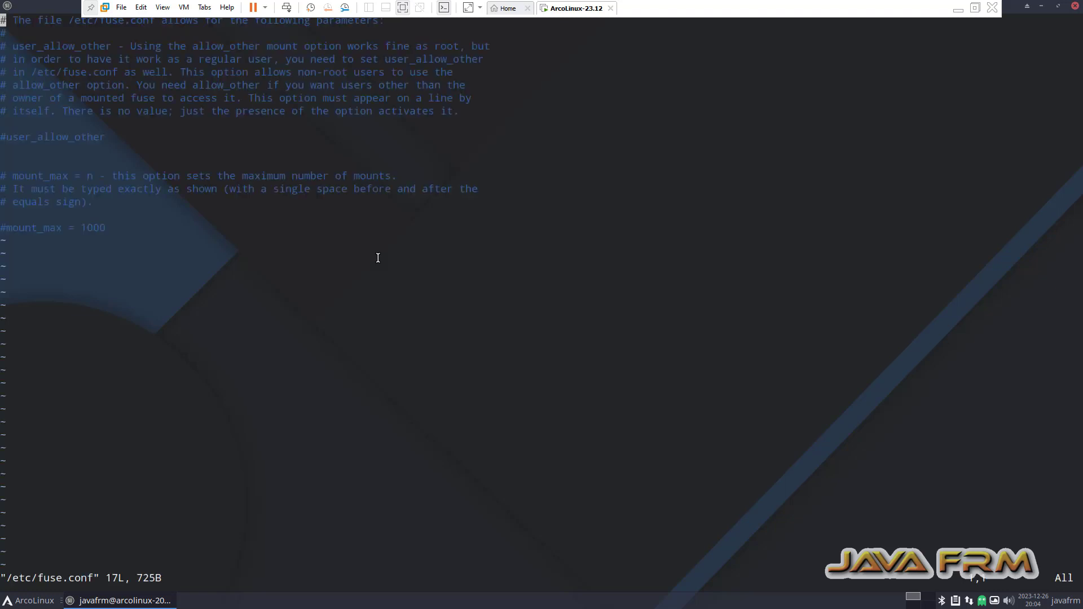
Uncomment the user_allow_other line in /etc/fuse.conf, save the file and quit vim.
{"action": "key", "text": "Down"}
{"action": "key", "text": "Down"}
{"action": "key", "text": "Down"}
{"action": "key", "text": "Down"}
{"action": "key", "text": "Down"}
{"action": "key", "text": "Down"}
{"action": "key", "text": "Down"}
{"action": "key", "text": "Down"}
{"action": "key", "text": "Down"}
{"action": "key", "text": "Right"}
{"action": "key", "text": "i"}
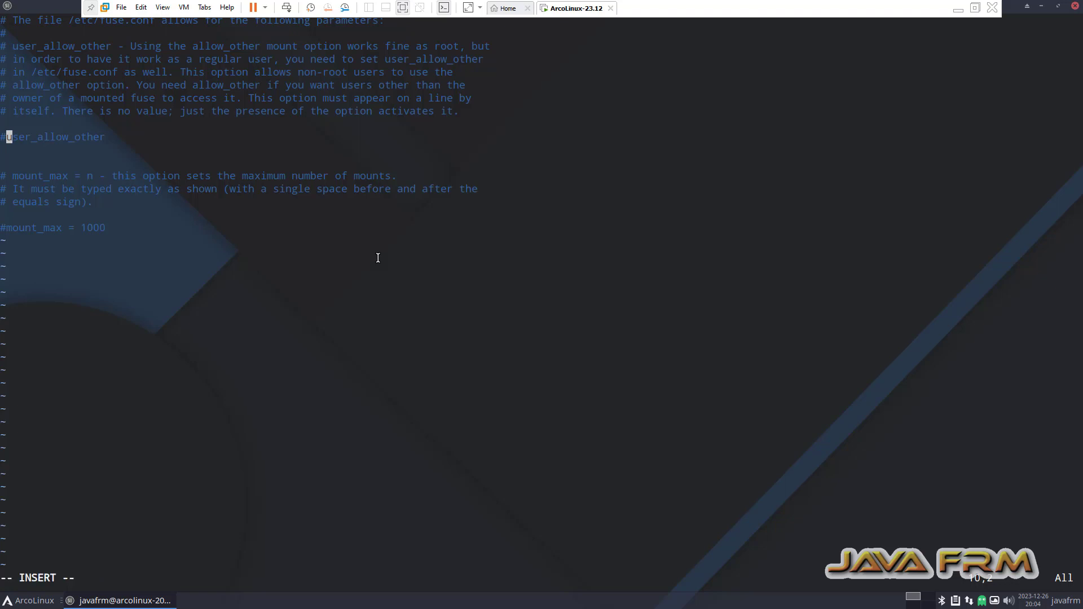
{"action": "key", "text": "BackSpace"}
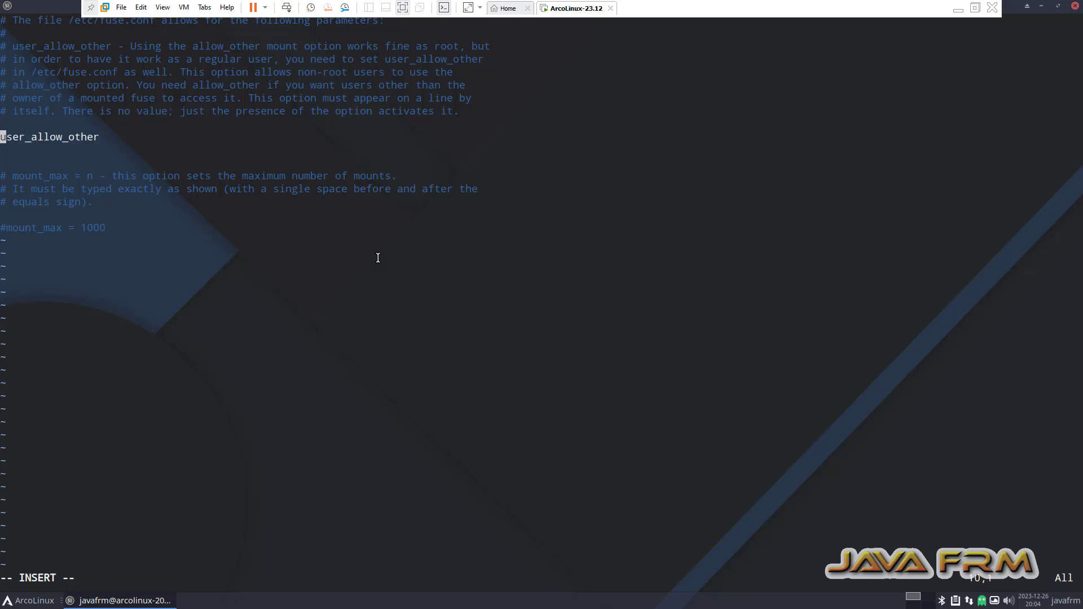
{"action": "key", "text": "Escape"}
{"action": "type", "text": ":wq"}
{"action": "key", "text": "Return"}
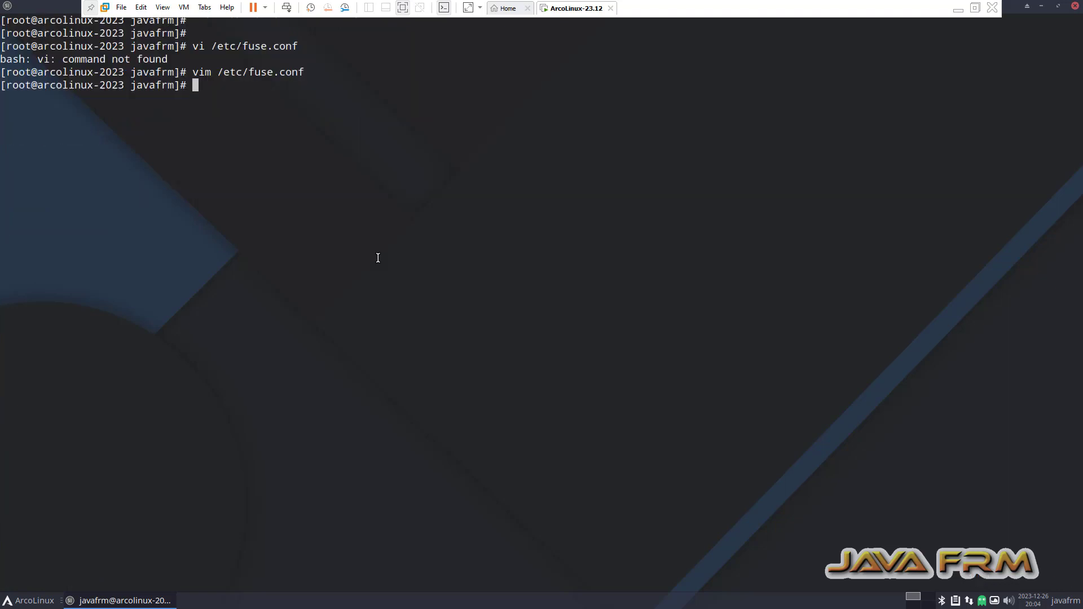
Print the terminal's working directory and create a LinuxISO directory in it.
{"action": "key", "text": "Return"}
{"action": "key", "text": "Return"}
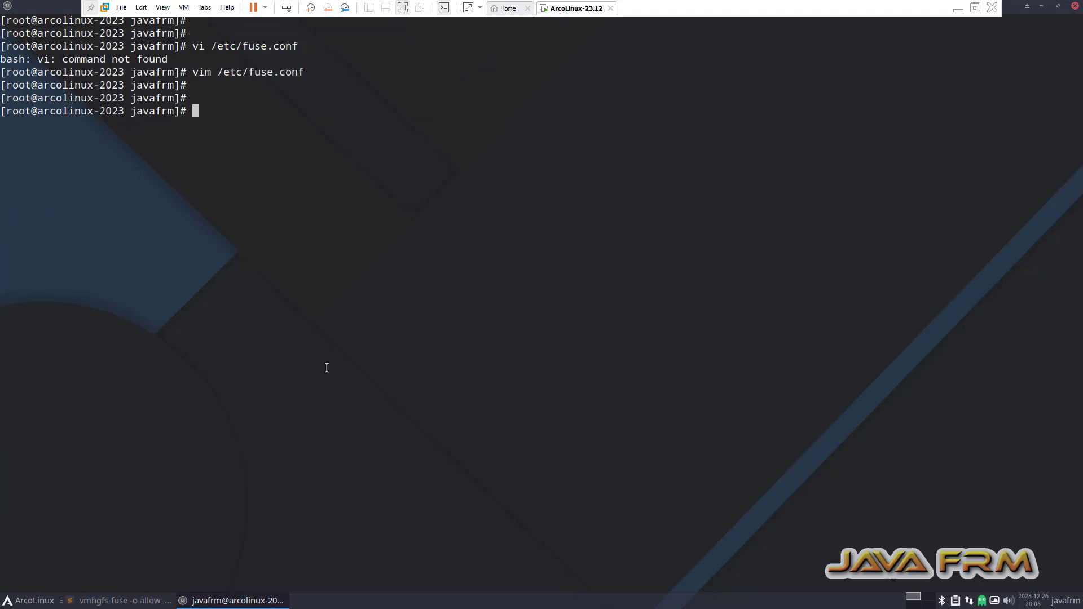
{"action": "type", "text": "pwd"}
{"action": "key", "text": "Return"}
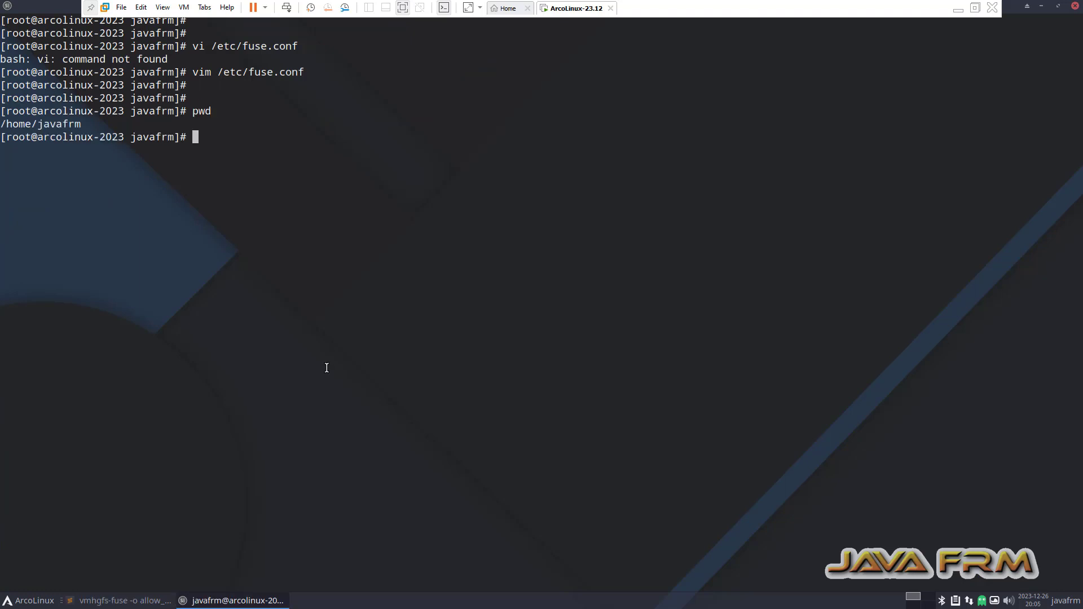
{"action": "type", "text": "mkdir Lin"}
{"action": "key", "text": "BackSpace"}
{"action": "key", "text": "BackSpace"}
{"action": "type", "text": "inuxISO"}
{"action": "key", "text": "Return"}
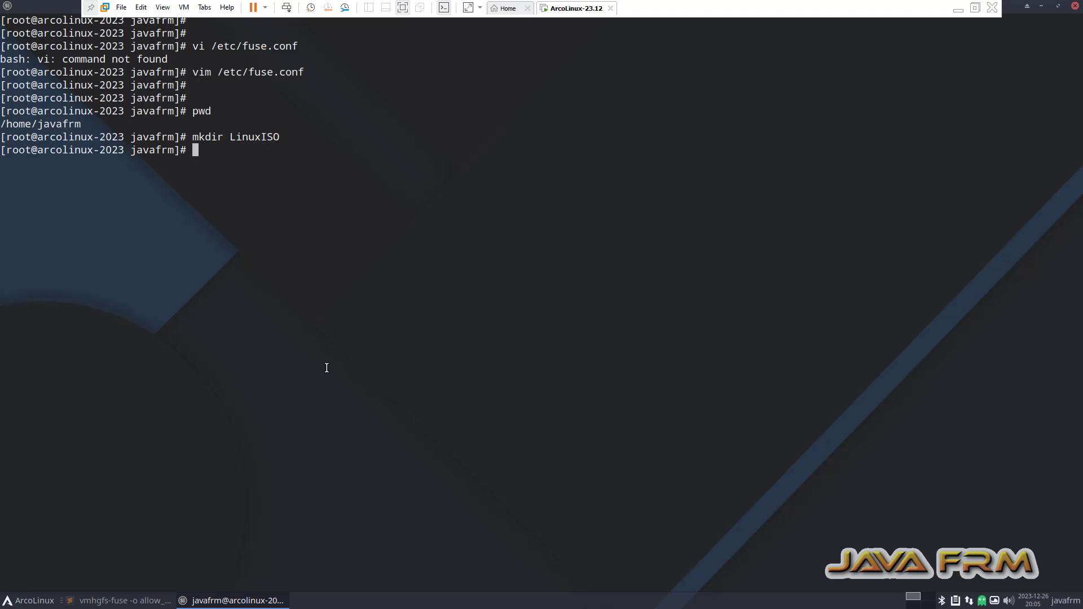
Review the prepared vmhgfs-fuse mount command in Sublime Text and return to the root terminal.
{"action": "left_click", "coordinate": [111, 604]}
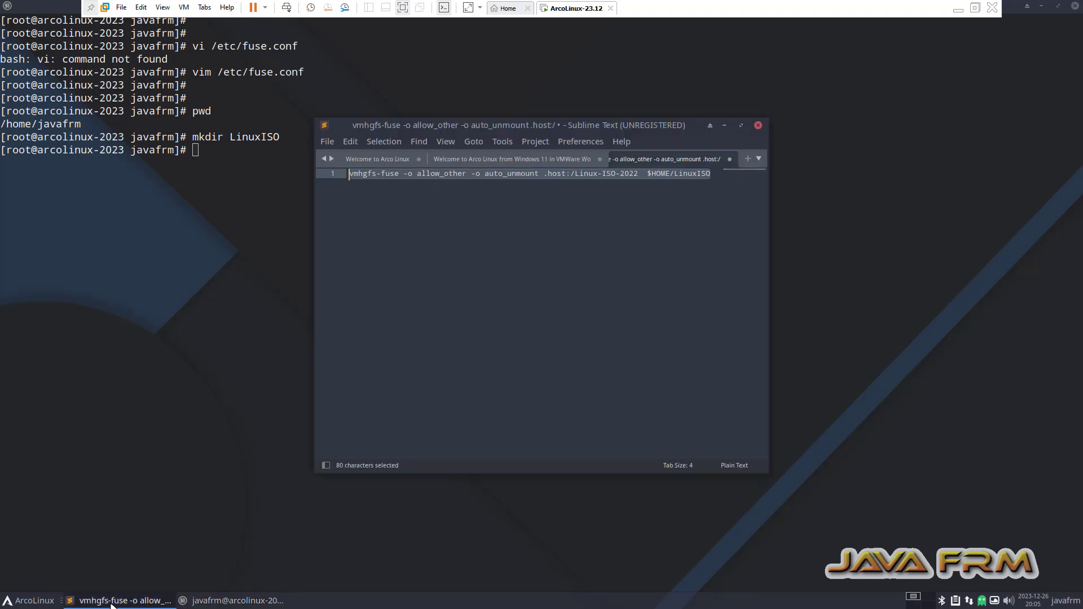
{"action": "left_click", "coordinate": [112, 604]}
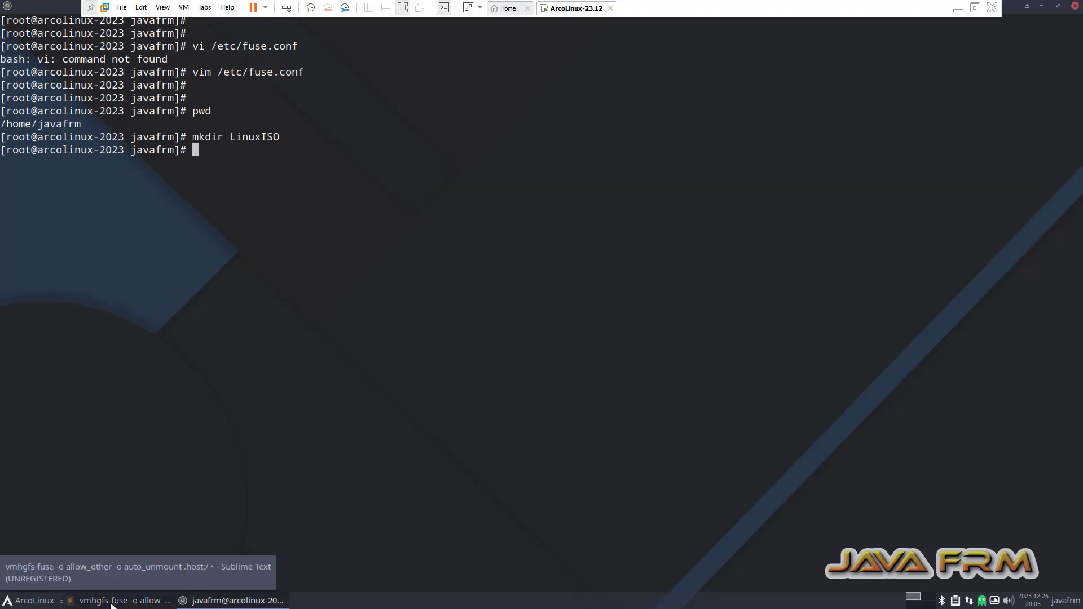
{"action": "left_click", "coordinate": [112, 603]}
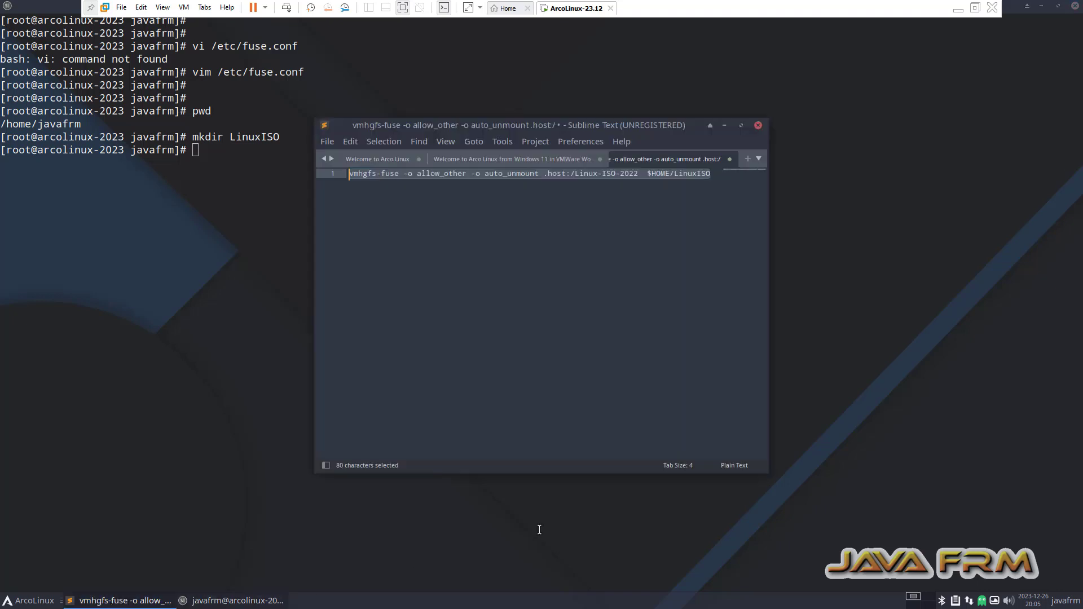
{"action": "left_click", "coordinate": [1060, 9]}
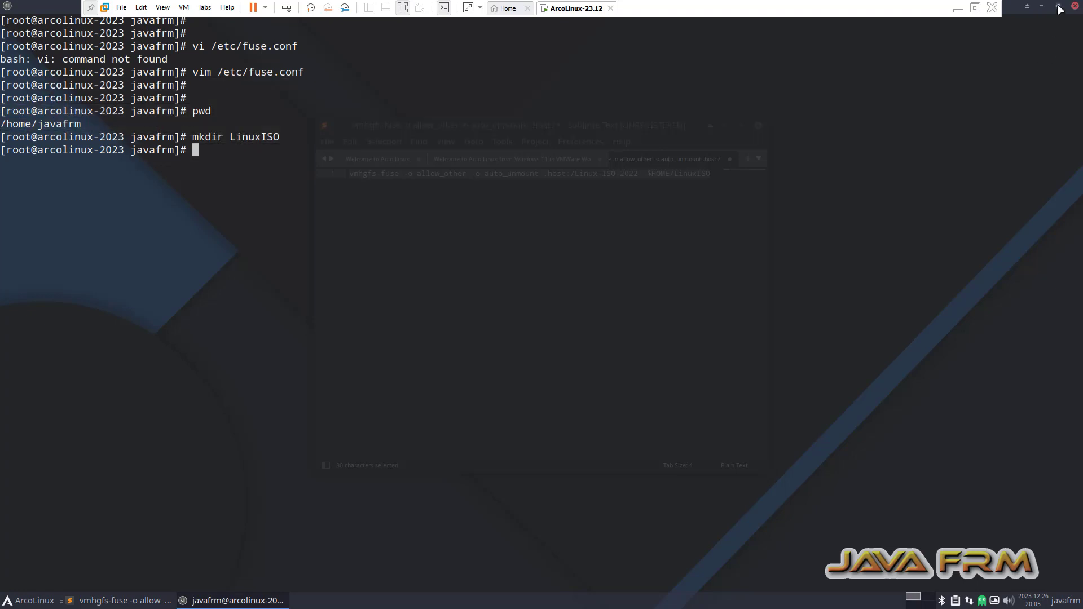
{"action": "left_click", "coordinate": [1059, 6]}
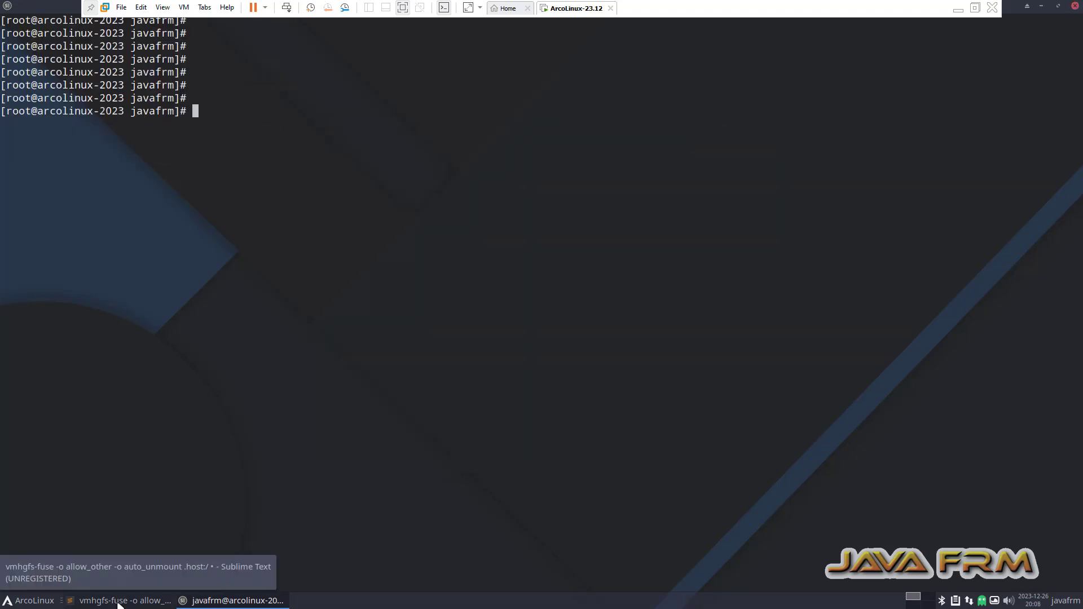
List the home directory's contents and recursively set the permissions of LinuxISO/ to 777.
{"action": "type", "text": "pwd"}
{"action": "key", "text": "Return"}
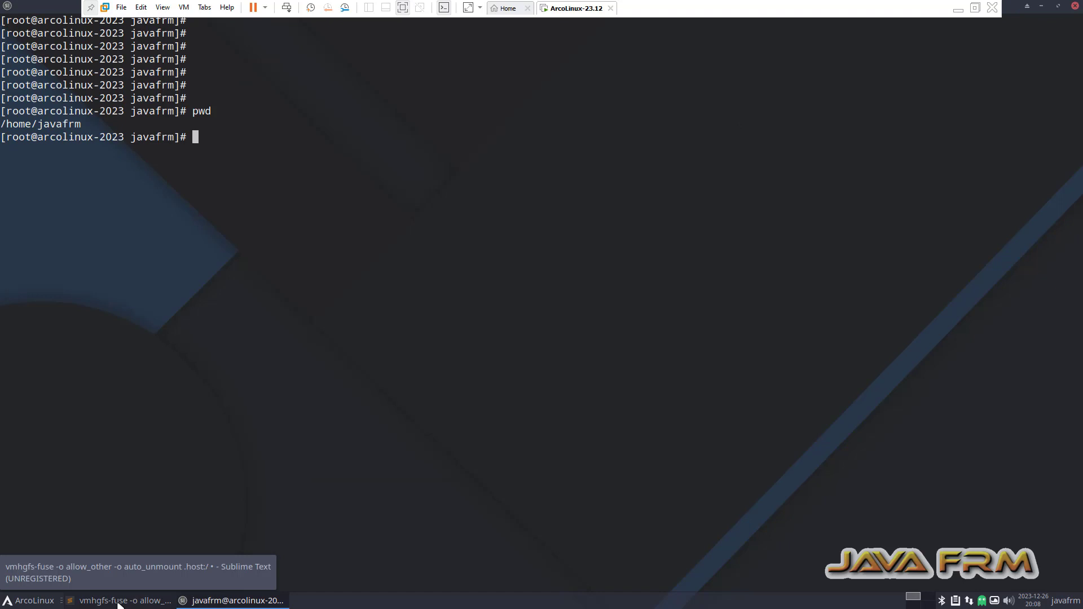
{"action": "type", "text": "ls"}
{"action": "key", "text": "Return"}
{"action": "key", "text": "Return"}
{"action": "type", "text": "chmdo"}
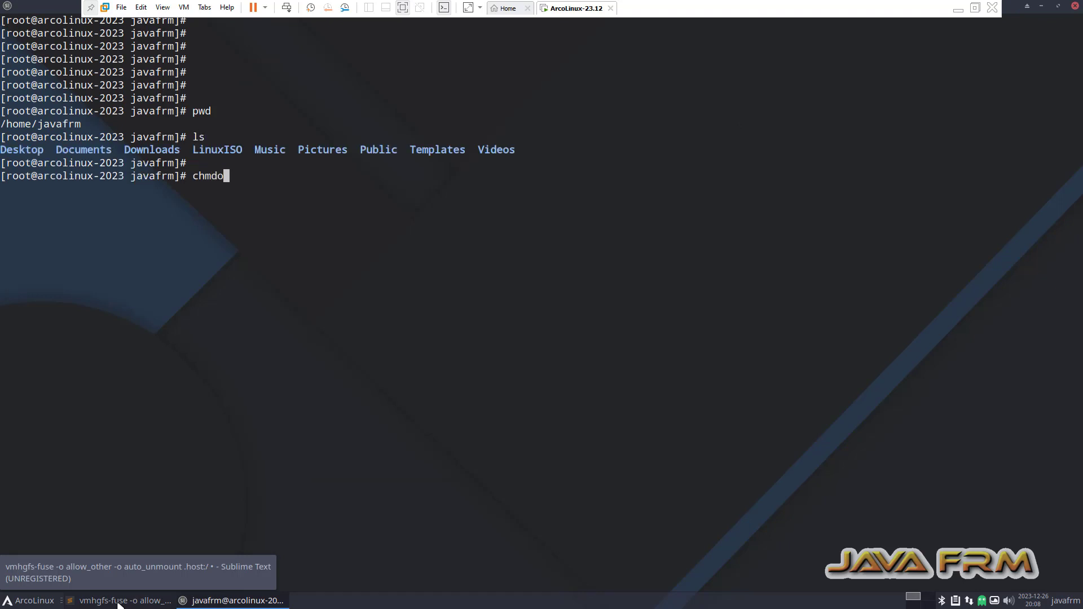
{"action": "key", "text": "BackSpace"}
{"action": "key", "text": "BackSpace"}
{"action": "type", "text": "od -R 777 LinuxISO/"}
{"action": "key", "text": "Return"}
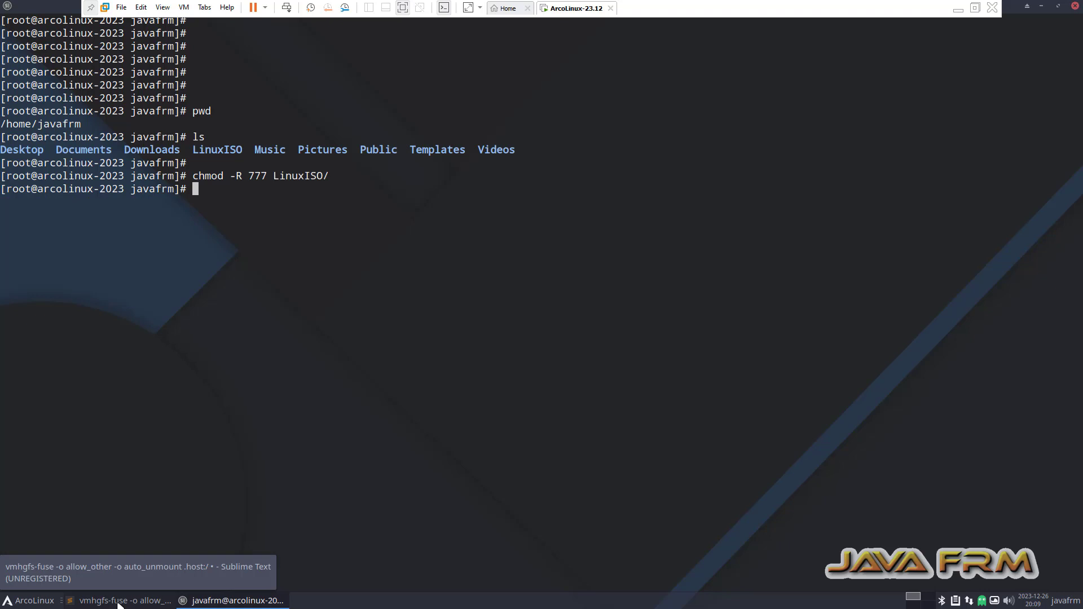
Leave the root shell and mount .host:/Linux-ISO-2022 on $HOME/LinuxISO using vmhgfs-fuse with the allow_other and auto_unmount options.
{"action": "type", "text": "exit"}
{"action": "key", "text": "Return"}
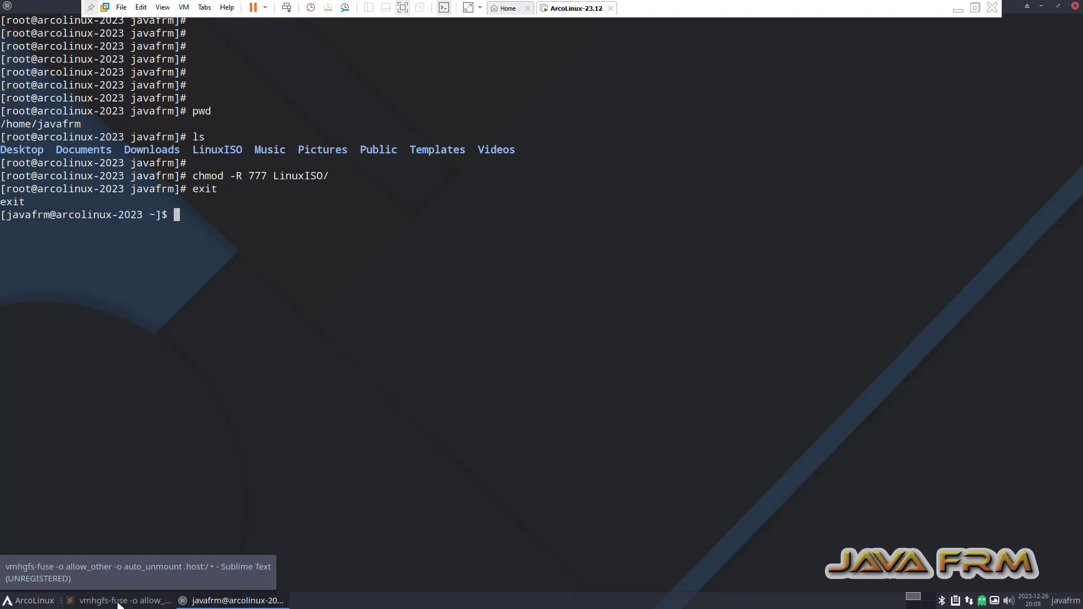
{"action": "key", "text": "Return"}
{"action": "type", "text": "su"}
{"action": "key", "text": "BackSpace"}
{"action": "key", "text": "BackSpace"}
{"action": "type", "text": "vmhgfs-fuse -o allow_other -o auto_unmount .host:/Linux-ISO-2022 $HOME/LinuxISO"}
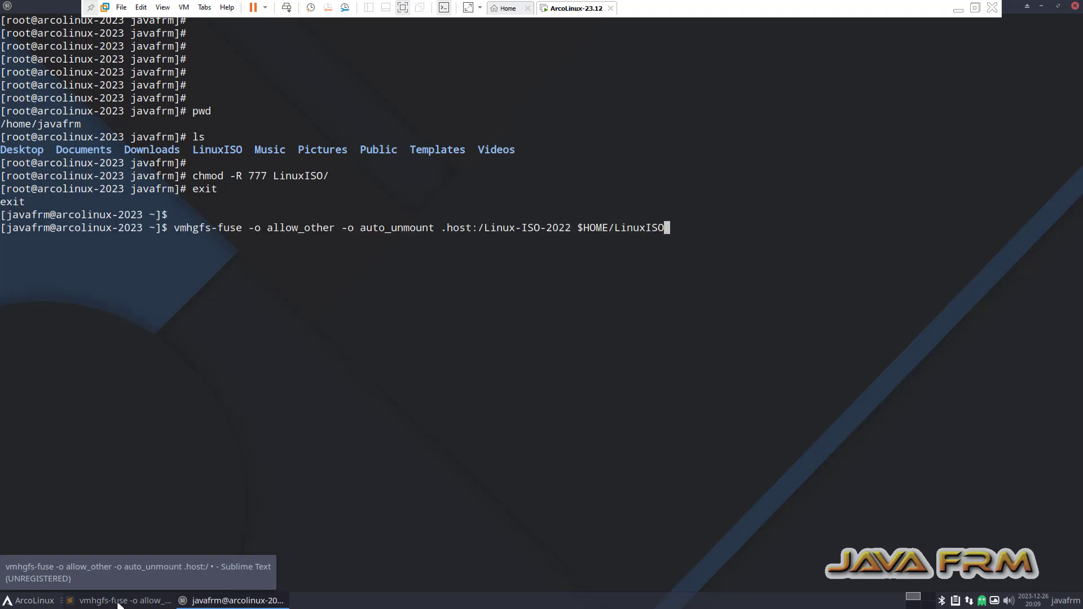
{"action": "key", "text": "Return"}
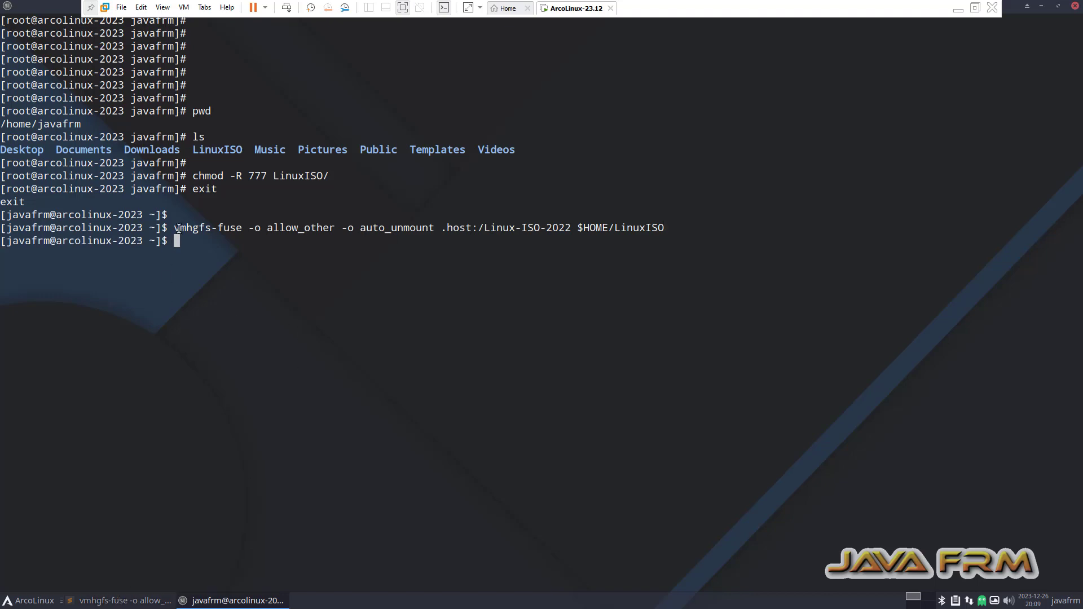
{"action": "left_click_drag", "start_coordinate": [175, 229], "coordinate": [666, 228]}
{"action": "left_click", "coordinate": [563, 248]}
{"action": "key", "text": "Return"}
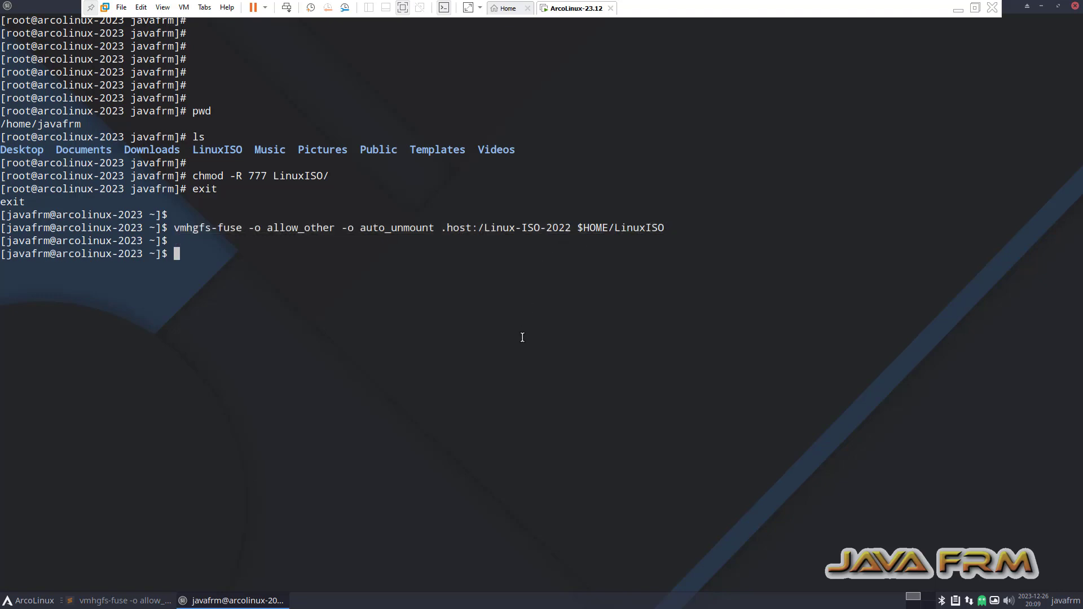
Change into the LinuxISO/ directory and list the files of the mounted host share.
{"action": "type", "text": "cd LinuxISO/"}
{"action": "key", "text": "Return"}
{"action": "type", "text": "ls"}
{"action": "key", "text": "Return"}
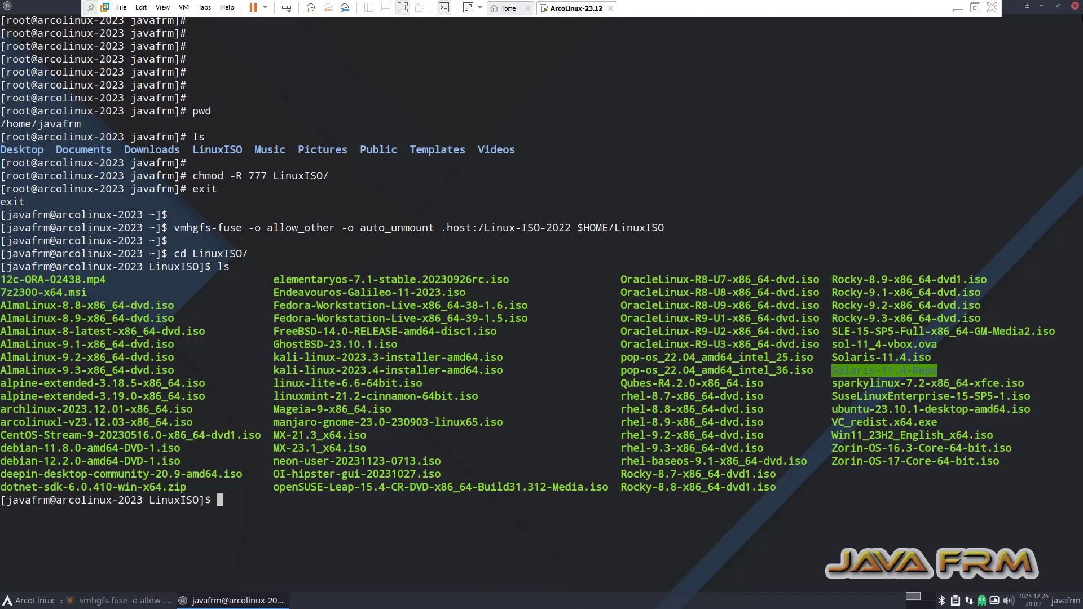
Close the guest's terminal and Sublime Text windows.
{"action": "left_click", "coordinate": [1076, 6]}
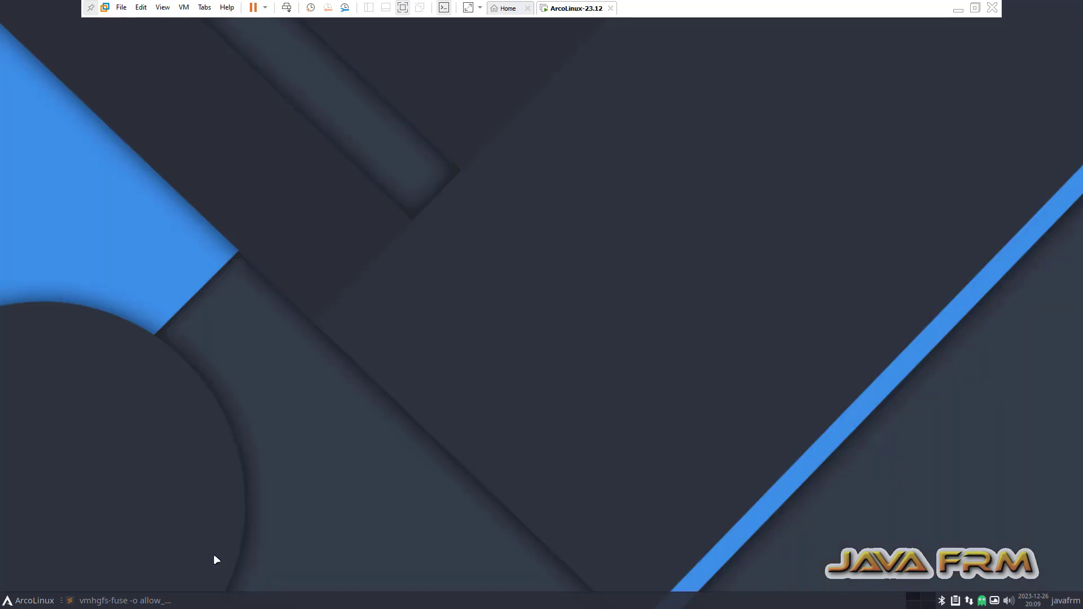
{"action": "left_click", "coordinate": [144, 601]}
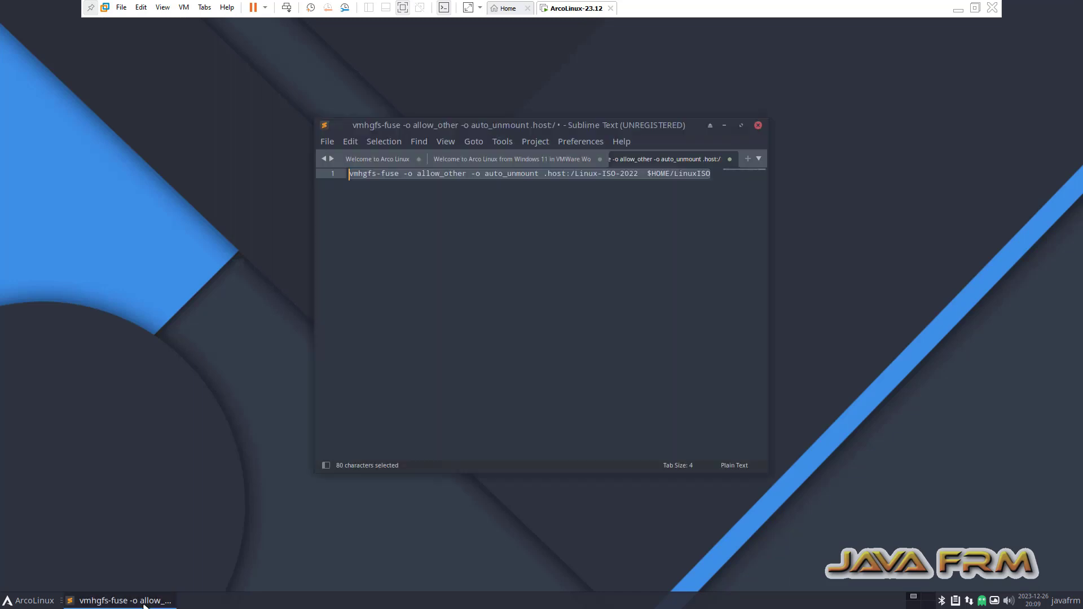
{"action": "left_click", "coordinate": [758, 125]}
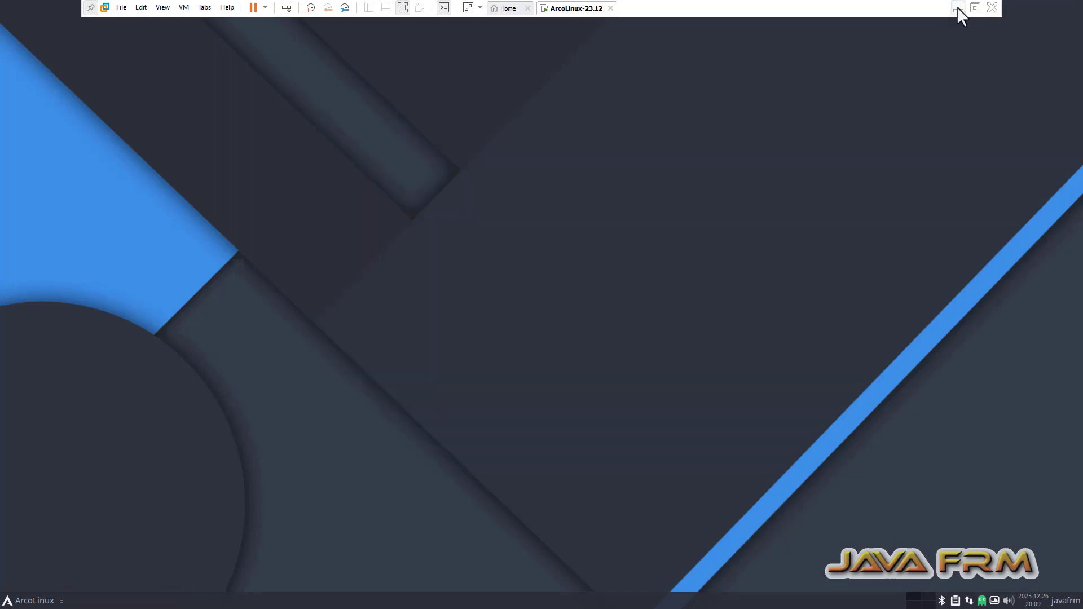